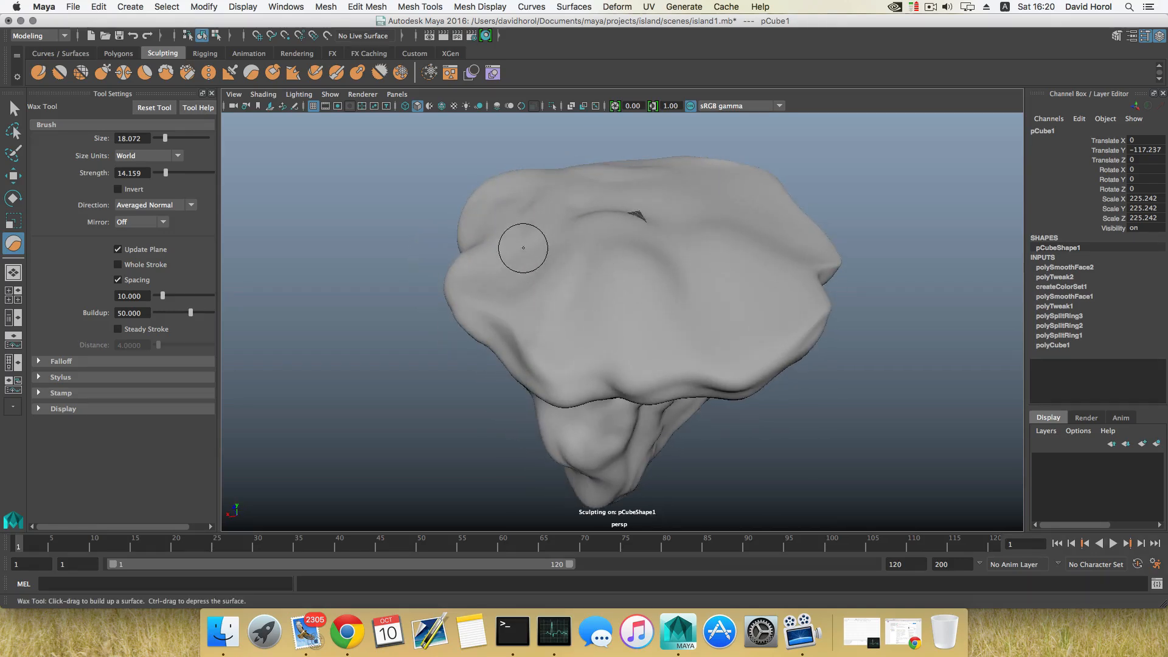
Switch to the Grab sculpting tool and enlarge its brush size to about 59.5
click(103, 72)
key(b)
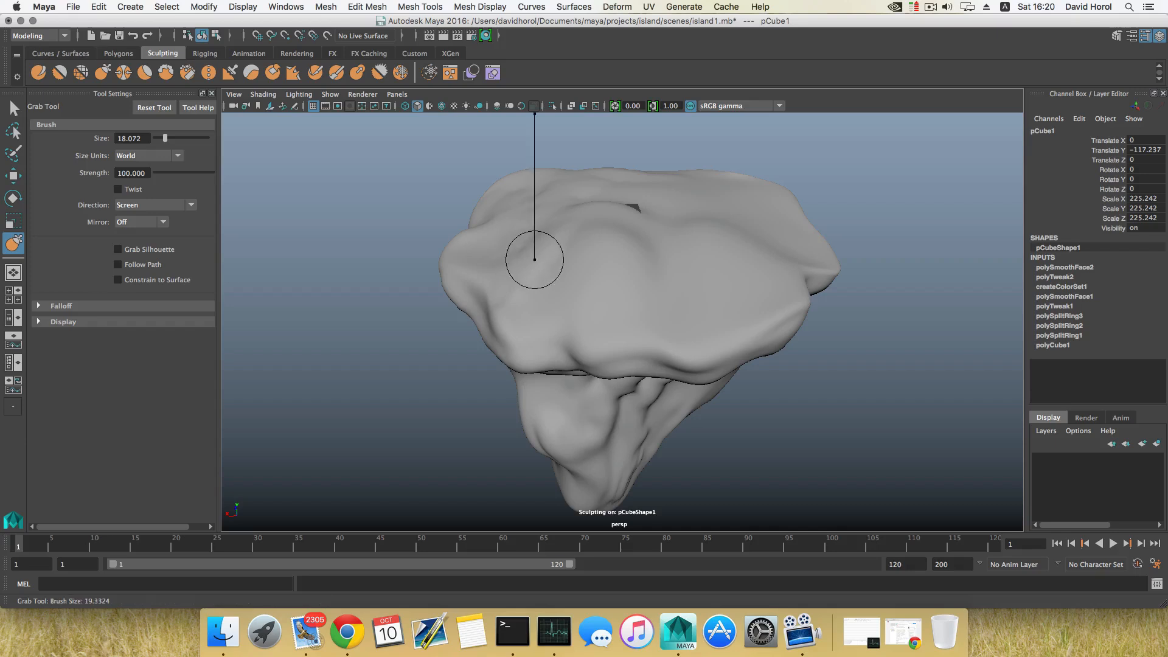
mouse_move(649, 271)
alt+mouse_down()
mouse_move(764, 277)
mouse_move(738, 221)
mouse_move(683, 268)
mouse_move(574, 236)
alt+mouse_up()
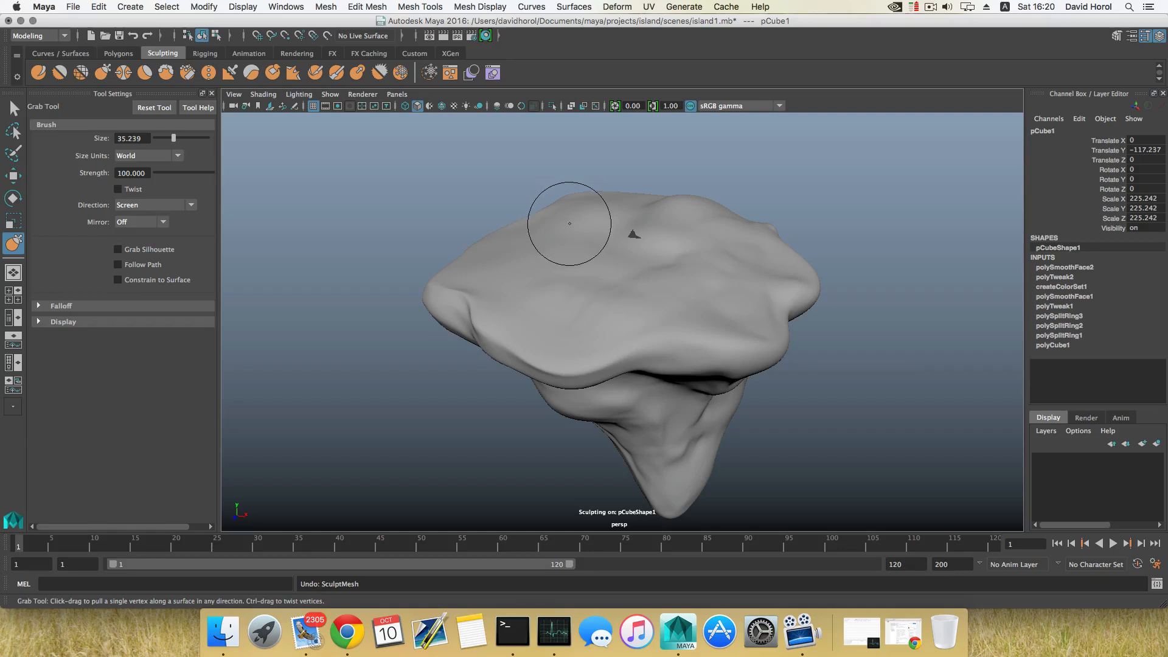
key(b)
mouse_move(569, 224)
mouse_down()
mouse_move(607, 235)
mouse_move(669, 229)
mouse_up()
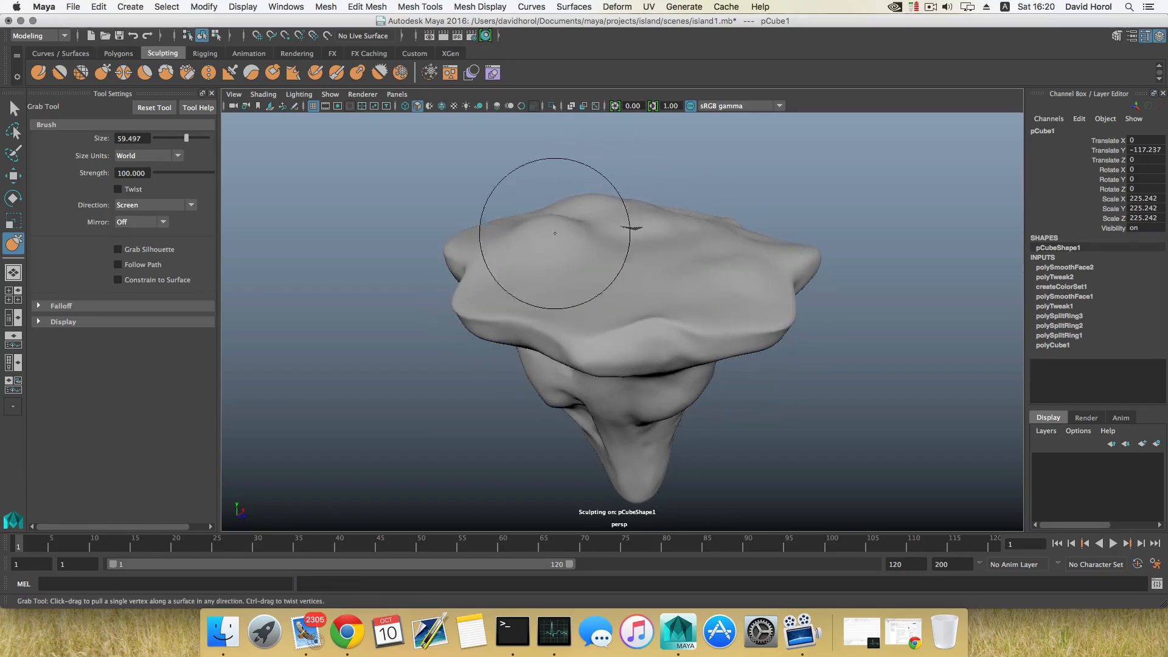
Pull the island's top surface and rim outward with several Grab strokes
mouse_move(494, 236)
mouse_down()
mouse_move(493, 223)
mouse_move(537, 263)
mouse_move(492, 271)
mouse_move(609, 297)
mouse_move(620, 248)
mouse_move(534, 276)
mouse_move(475, 272)
mouse_move(618, 209)
mouse_up()
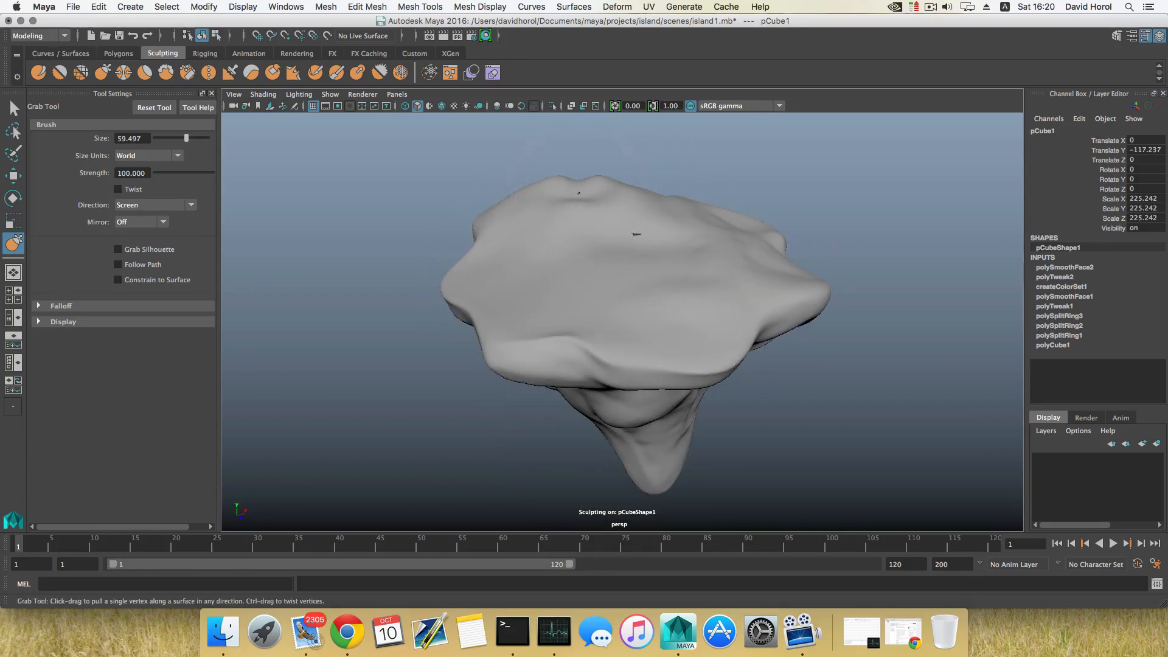
mouse_move(581, 189)
alt+mouse_down()
mouse_move(608, 201)
mouse_move(545, 209)
mouse_move(538, 225)
mouse_move(543, 211)
alt+mouse_up()
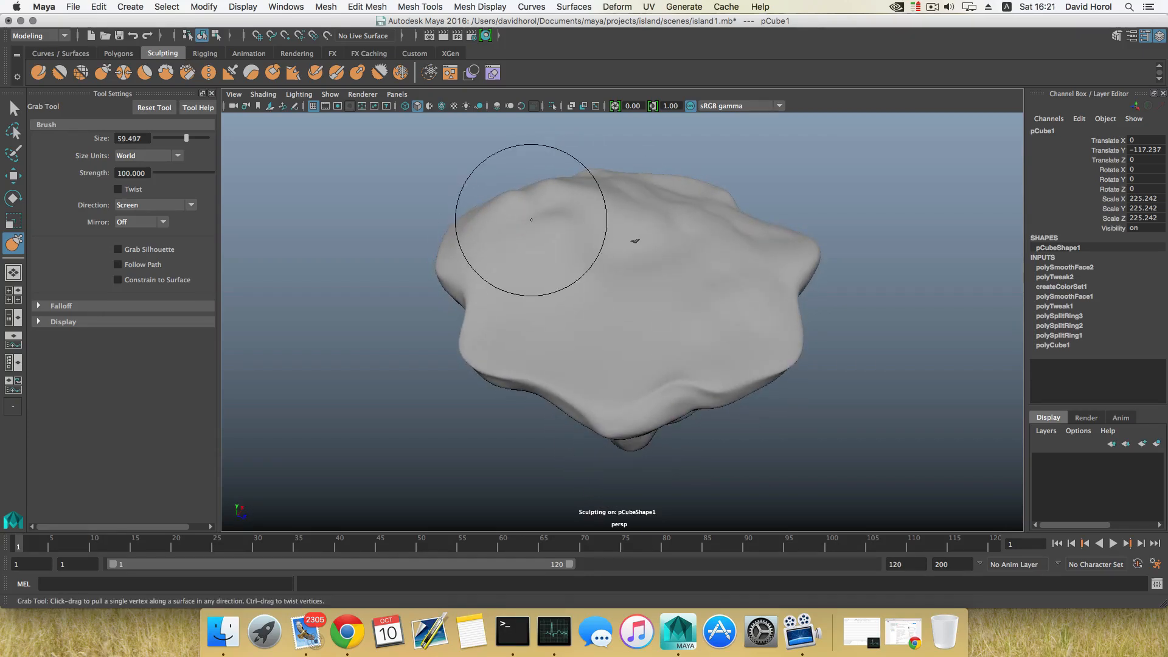
mouse_move(551, 252)
alt+mouse_down()
mouse_move(608, 207)
mouse_move(638, 257)
mouse_move(540, 261)
alt+mouse_up()
mouse_move(699, 277)
alt+mouse_down()
mouse_move(556, 329)
mouse_move(556, 272)
mouse_move(599, 253)
mouse_move(483, 357)
mouse_move(578, 307)
alt+mouse_up()
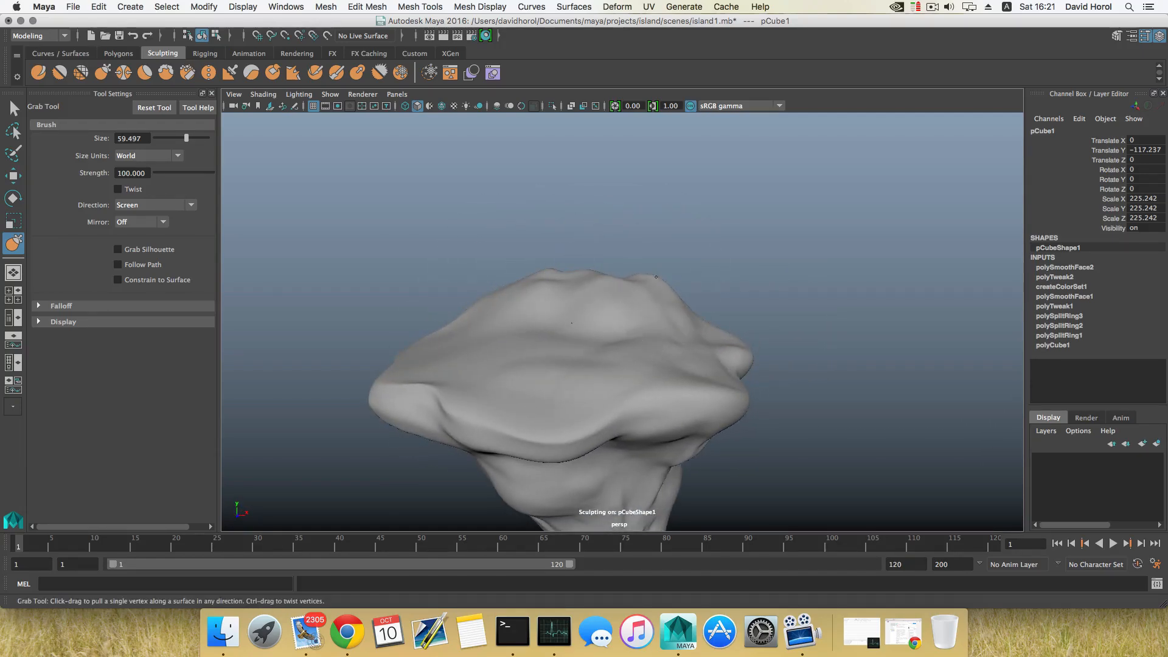
alt+drag(649, 290, 589, 312)
alt+drag(479, 333, 599, 321)
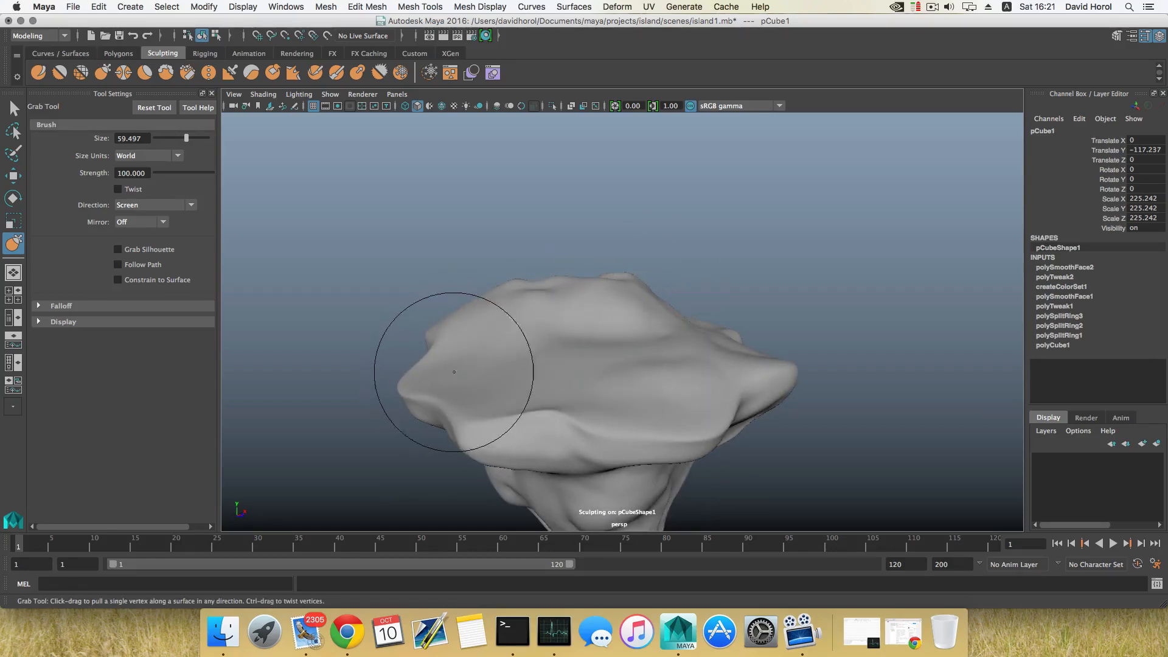
mouse_move(454, 372)
alt+mouse_down()
mouse_move(561, 377)
mouse_move(586, 334)
mouse_move(560, 339)
mouse_move(571, 347)
mouse_move(557, 325)
mouse_move(568, 339)
mouse_move(557, 348)
mouse_move(511, 354)
mouse_move(519, 344)
mouse_move(581, 347)
mouse_move(493, 352)
alt+mouse_up()
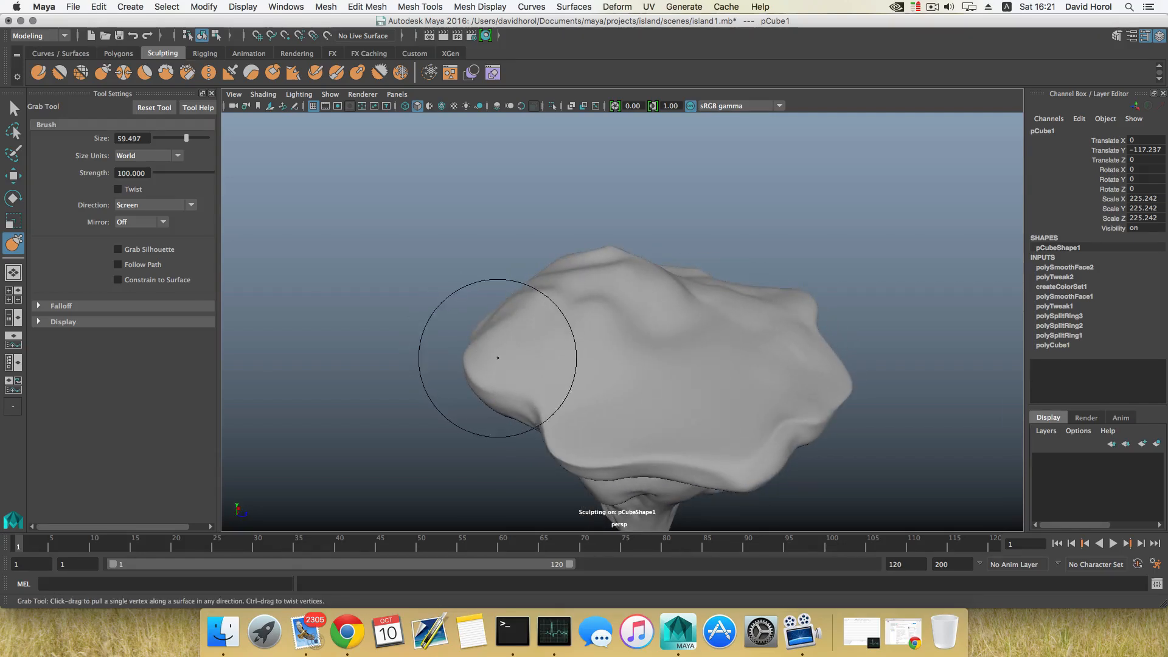
mouse_move(501, 371)
alt+mouse_down()
mouse_move(579, 371)
mouse_move(593, 328)
mouse_move(523, 329)
mouse_move(626, 314)
mouse_move(557, 350)
mouse_move(587, 334)
alt+mouse_up()
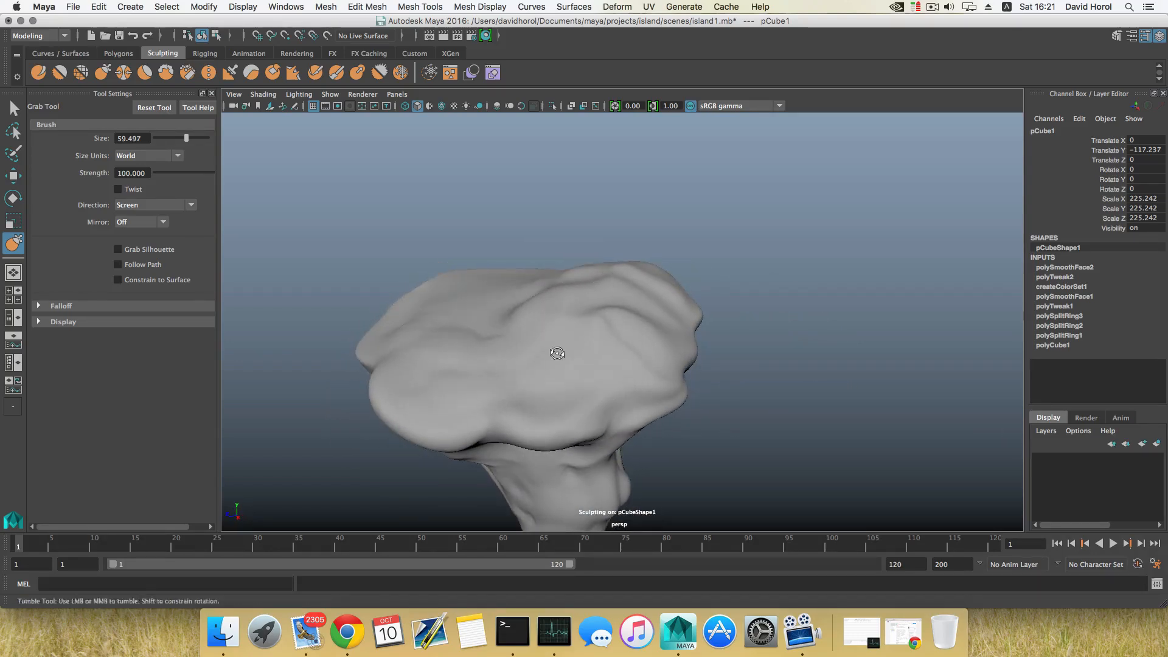
Switch to the Wax tool and build up a stroke across the island's top surface
mouse_move(555, 417)
alt+mouse_down()
mouse_move(666, 339)
mouse_move(600, 326)
mouse_move(555, 418)
mouse_move(612, 345)
mouse_move(597, 328)
mouse_move(645, 292)
mouse_move(743, 305)
mouse_move(737, 293)
mouse_move(608, 344)
alt+mouse_up()
alt+middle_drag(608, 344, 590, 334)
mouse_move(589, 334)
alt+mouse_down()
mouse_move(615, 412)
mouse_move(558, 417)
mouse_move(660, 359)
mouse_move(621, 319)
mouse_move(425, 321)
mouse_move(564, 347)
mouse_move(582, 368)
mouse_move(542, 332)
mouse_move(511, 367)
mouse_move(507, 344)
mouse_move(556, 381)
mouse_move(534, 360)
mouse_move(550, 346)
mouse_move(597, 368)
mouse_move(707, 386)
mouse_move(666, 370)
mouse_move(677, 370)
mouse_move(672, 386)
mouse_move(735, 409)
mouse_move(618, 359)
alt+mouse_up()
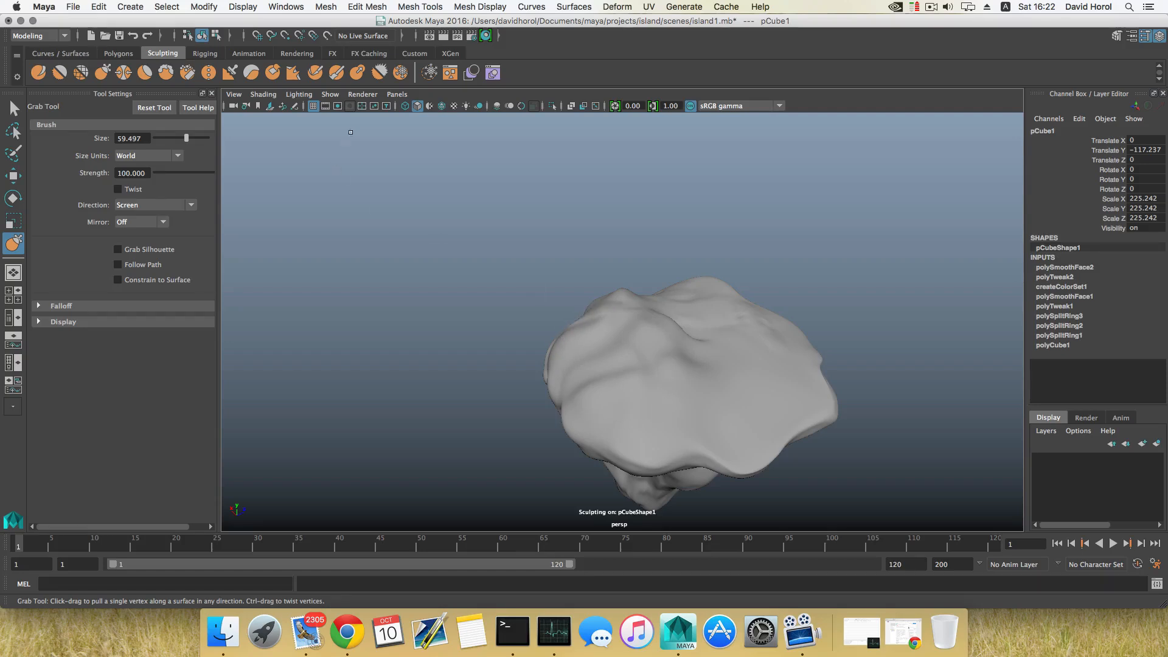
click(255, 73)
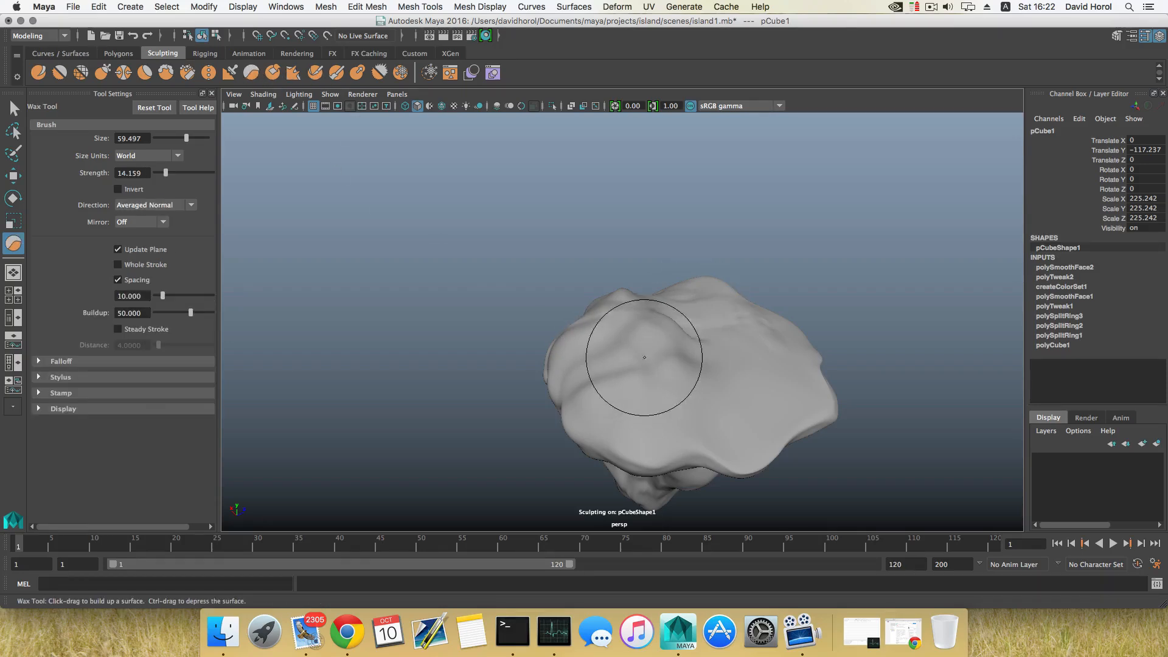
alt+drag(639, 352, 713, 351)
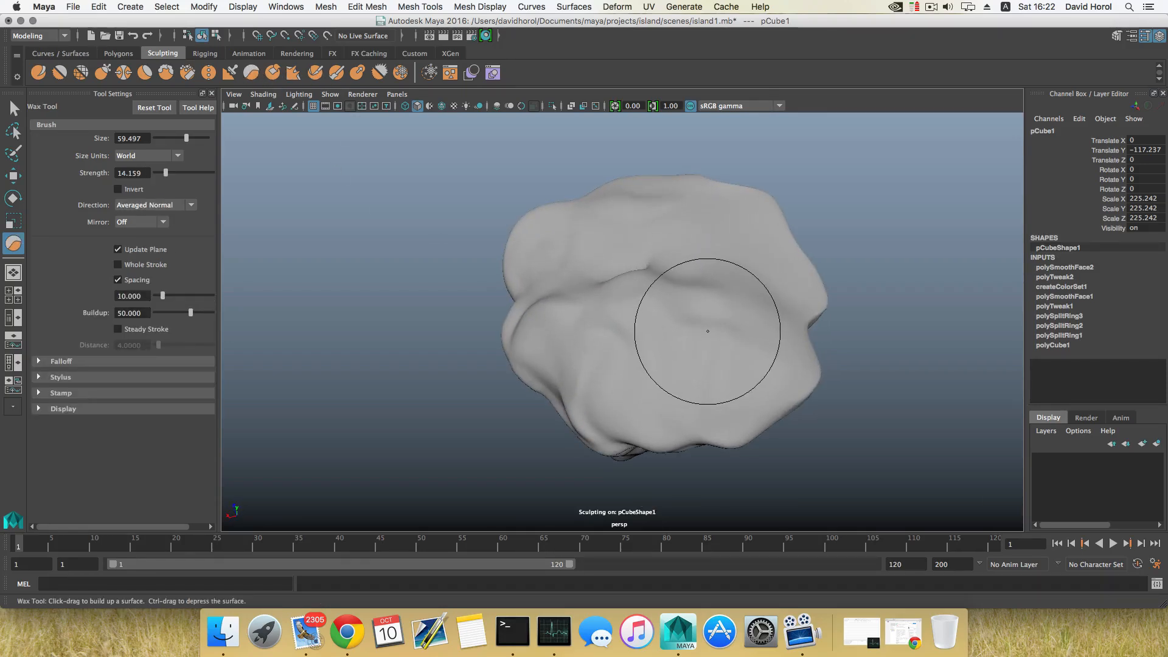
Reduce the brush size to about 18 and smooth the island's top surface with several strokes
key(b)
drag(707, 339, 656, 332)
key(shift)
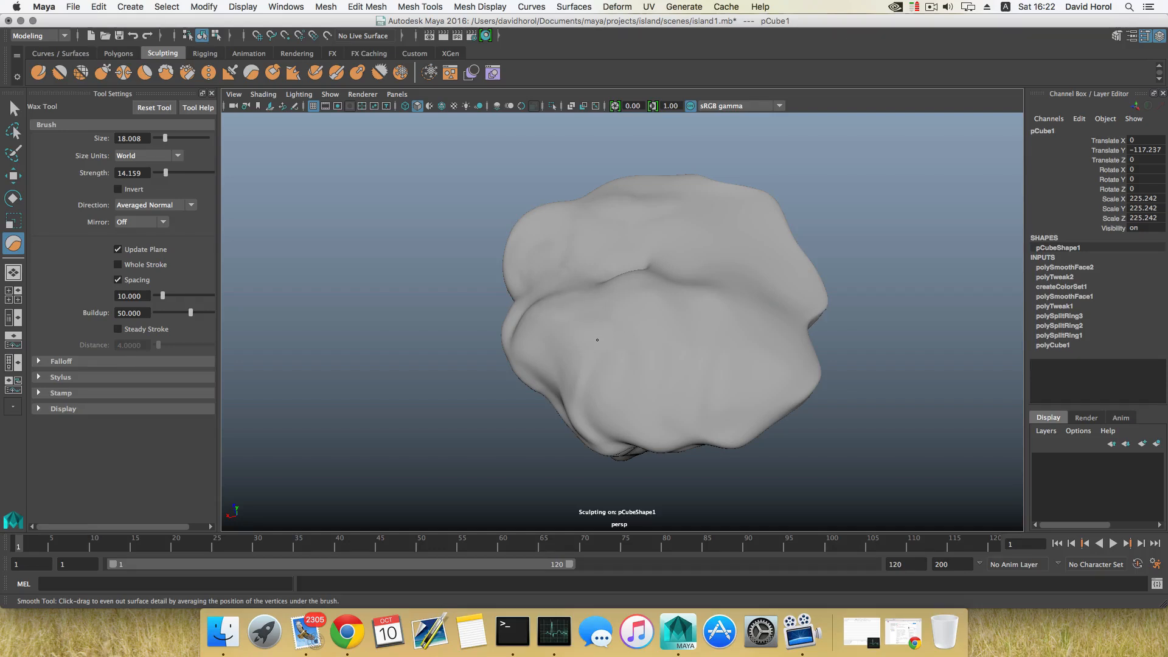
mouse_move(704, 362)
alt+mouse_down()
mouse_move(532, 338)
mouse_move(607, 349)
alt+mouse_up()
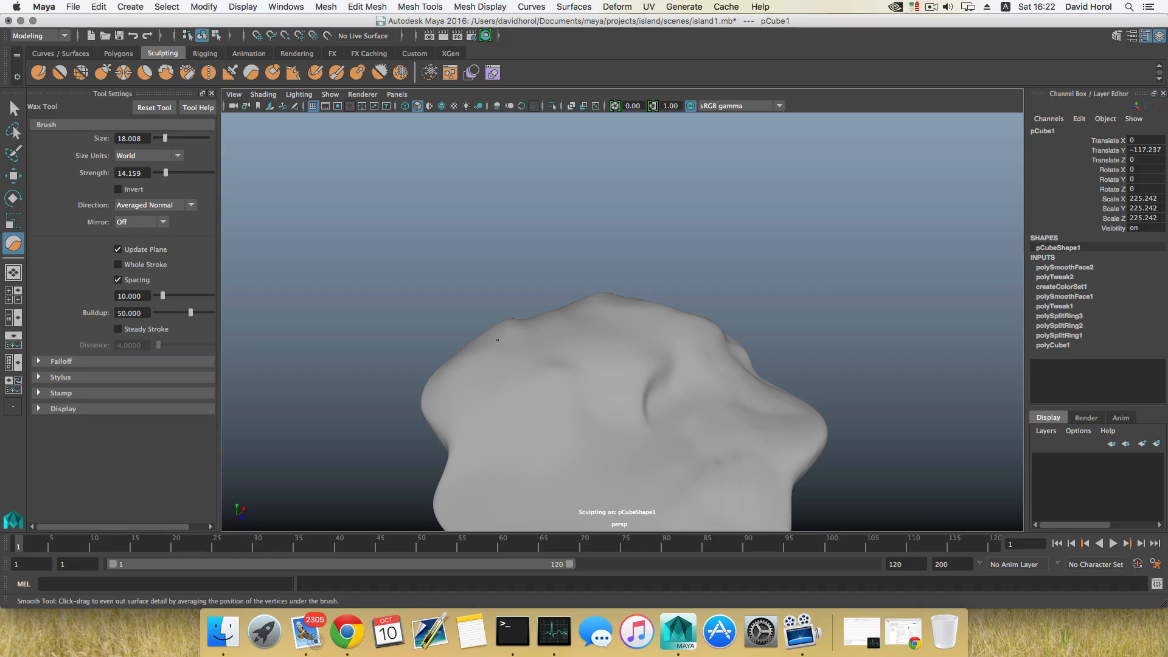
alt+drag(497, 340, 584, 314)
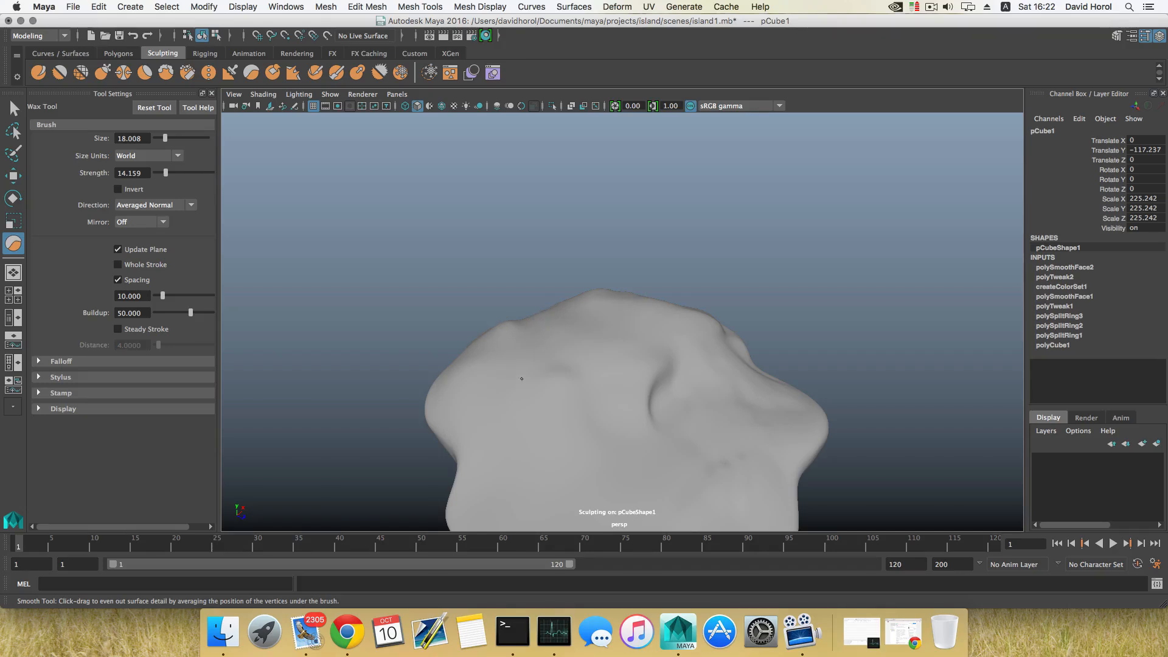
alt+drag(521, 379, 556, 365)
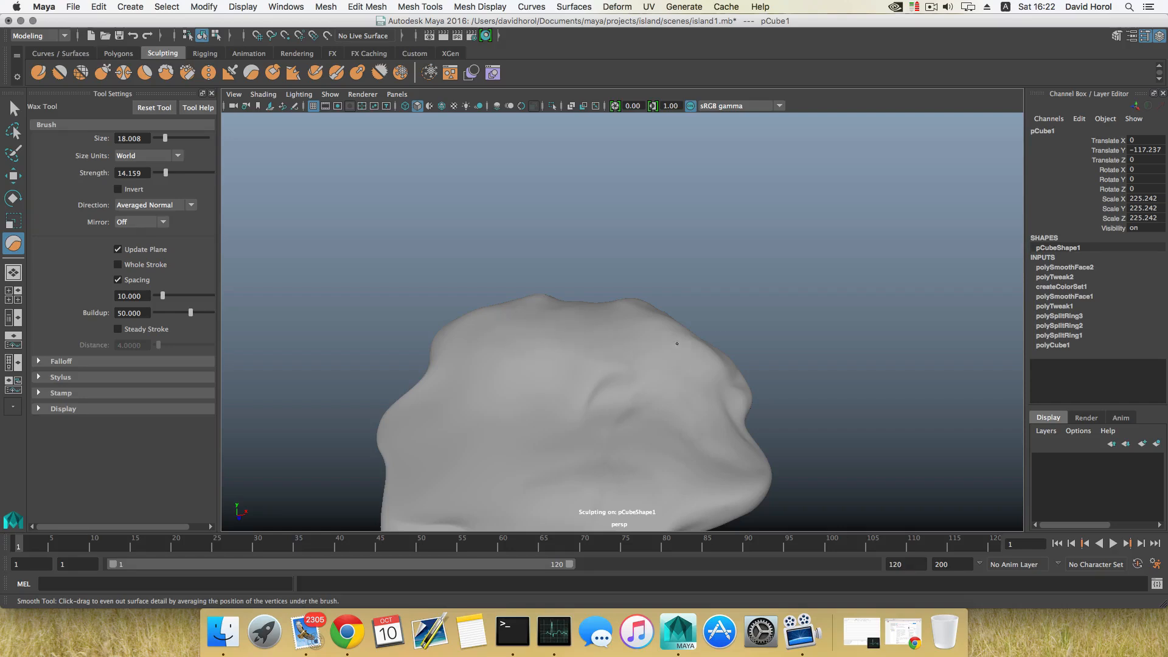
alt+drag(660, 327, 850, 349)
Create a new polygon cube primitive
scroll(654, 377, down, 3)
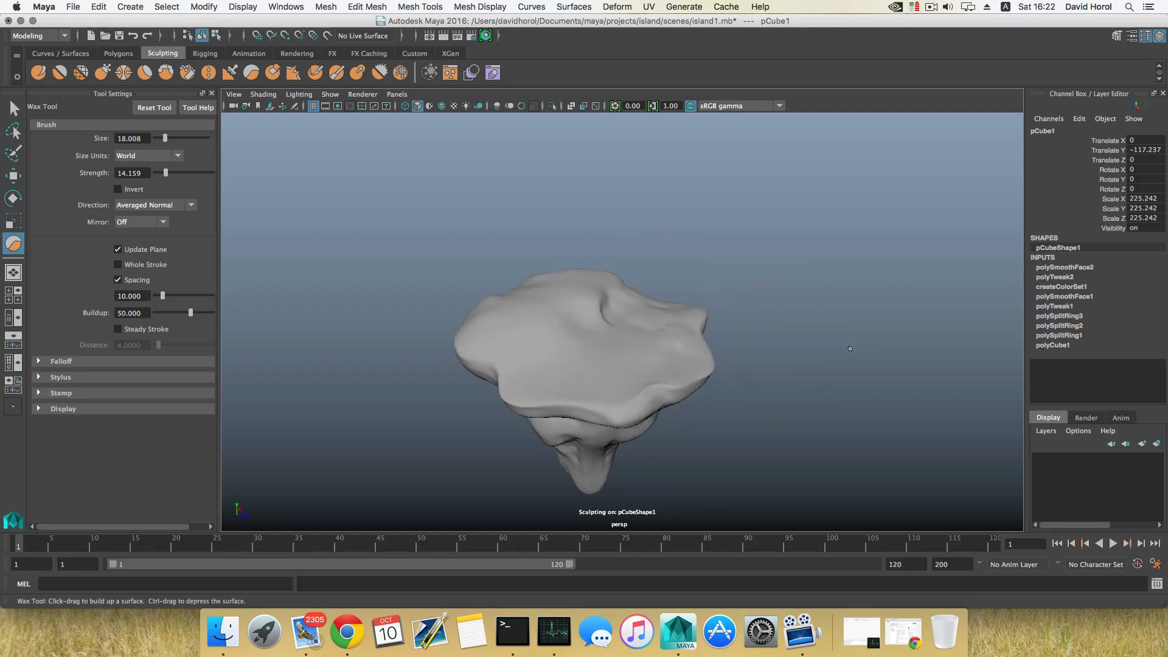
alt+drag(640, 342, 533, 352)
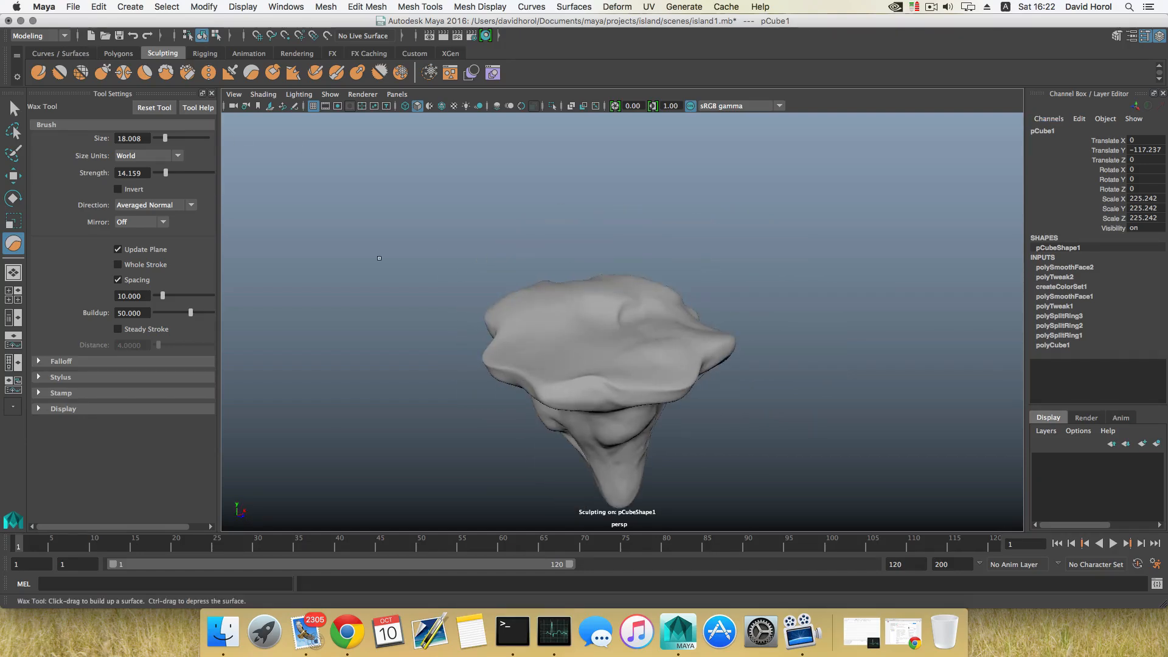
click(110, 54)
alt+drag(298, 155, 422, 208)
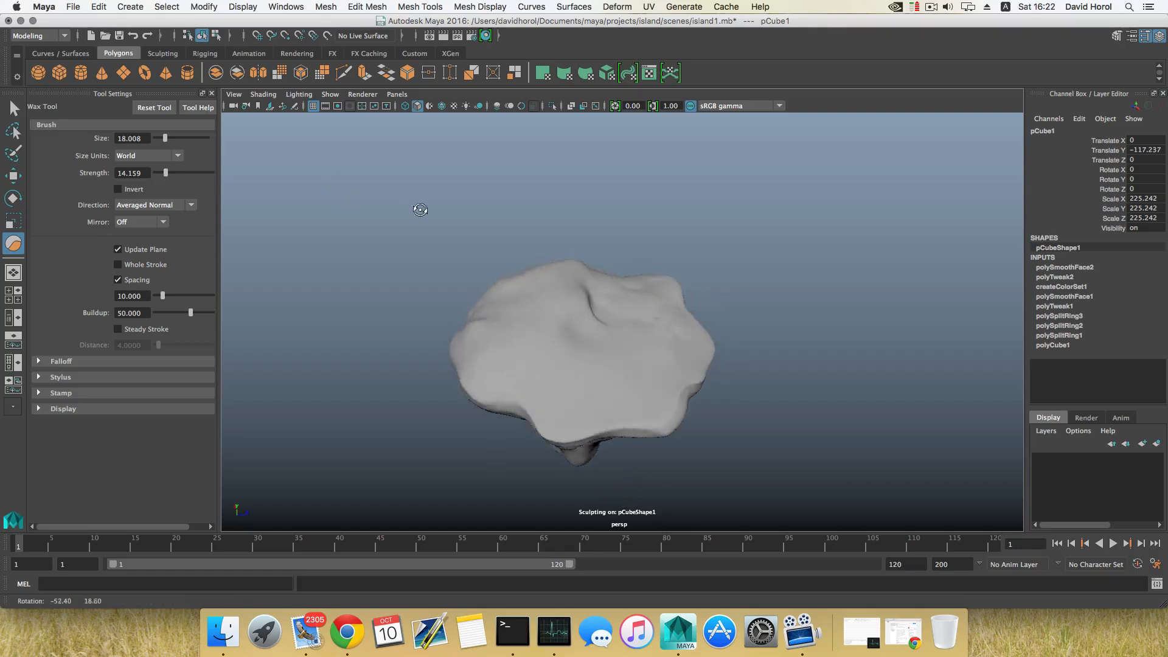
alt+middle_drag(433, 224, 426, 178)
click(59, 72)
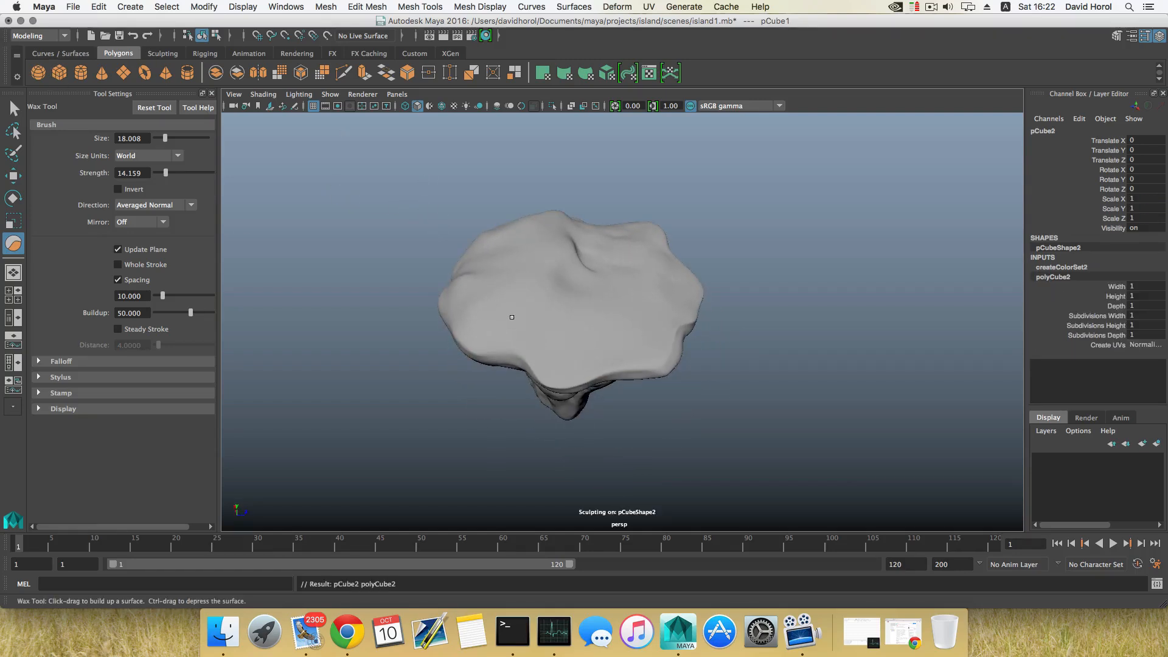
Zoom inside the island mesh to locate the new cube
alt+drag(535, 316, 586, 331)
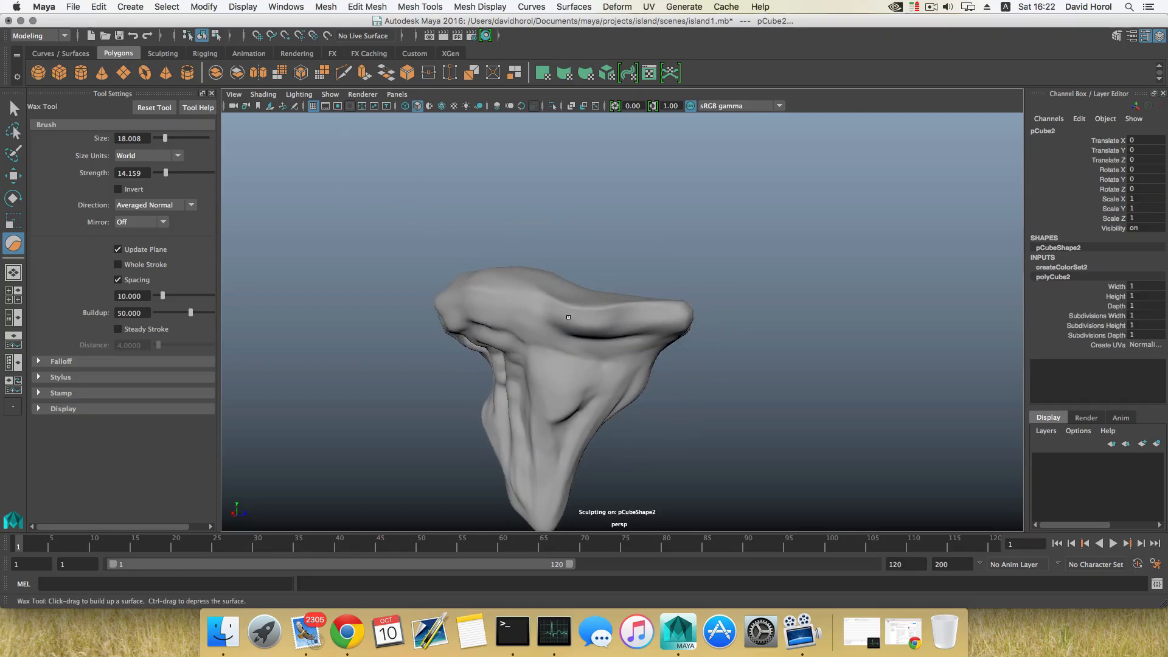
scroll(512, 409, down, 4)
mouse_move(512, 408)
alt+mouse_down()
mouse_move(529, 430)
mouse_move(496, 450)
alt+mouse_up()
mouse_move(598, 345)
alt+mouse_down()
mouse_move(577, 348)
mouse_move(711, 352)
alt+mouse_up()
scroll(591, 383, up, 5)
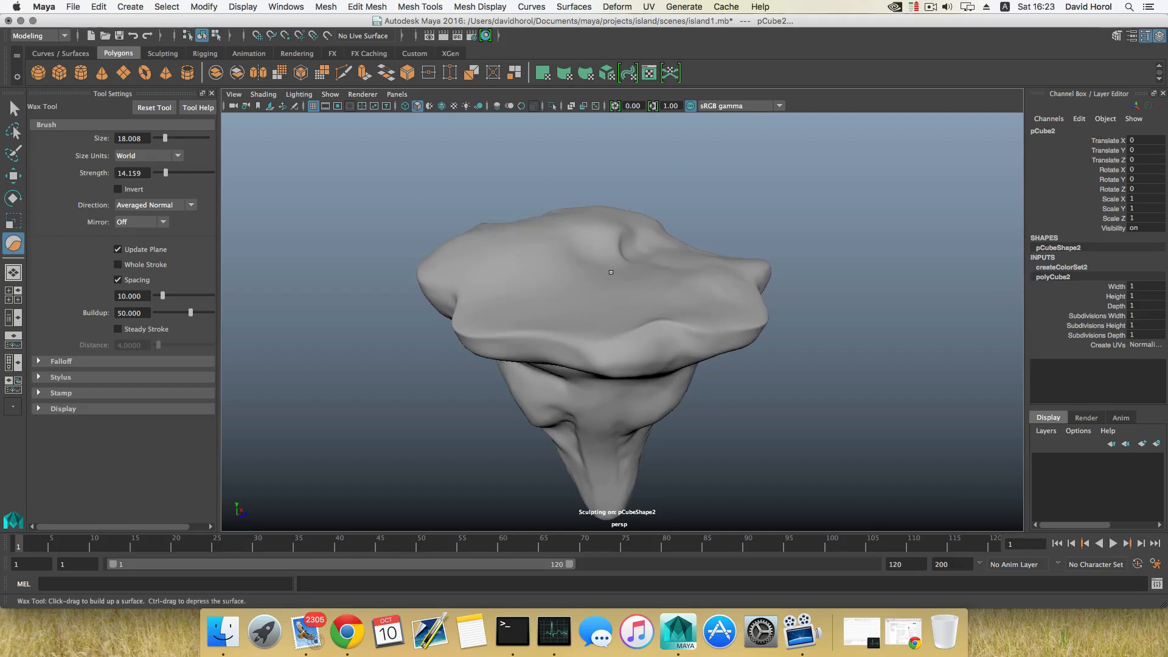
scroll(610, 272, up, 10)
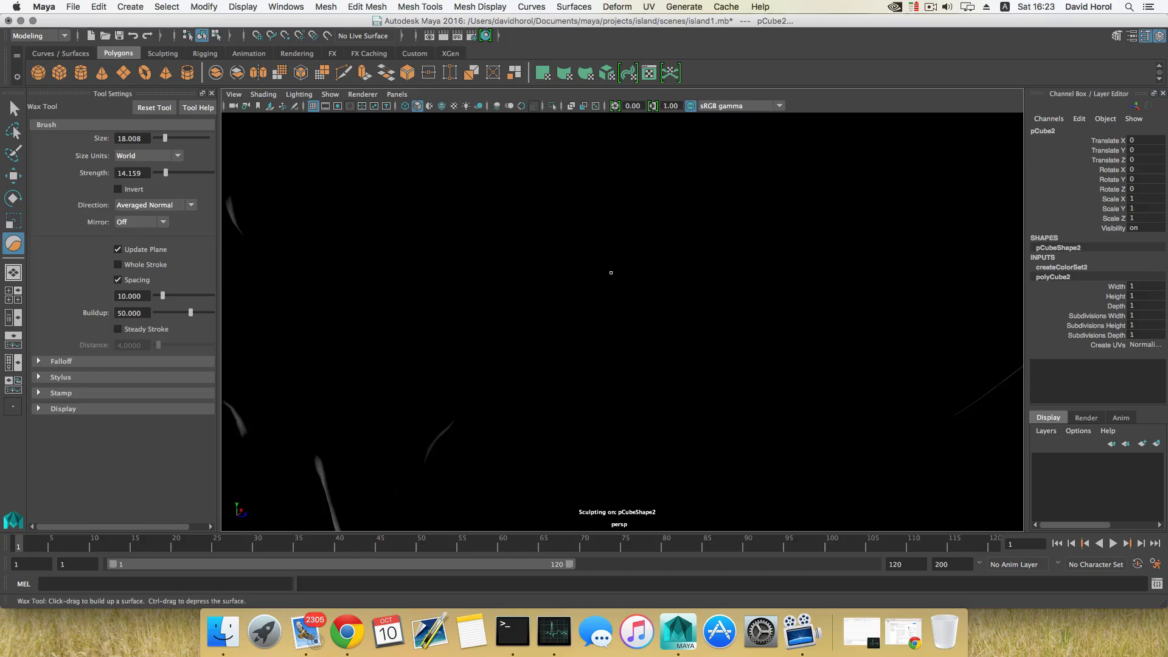
alt+drag(611, 272, 621, 204)
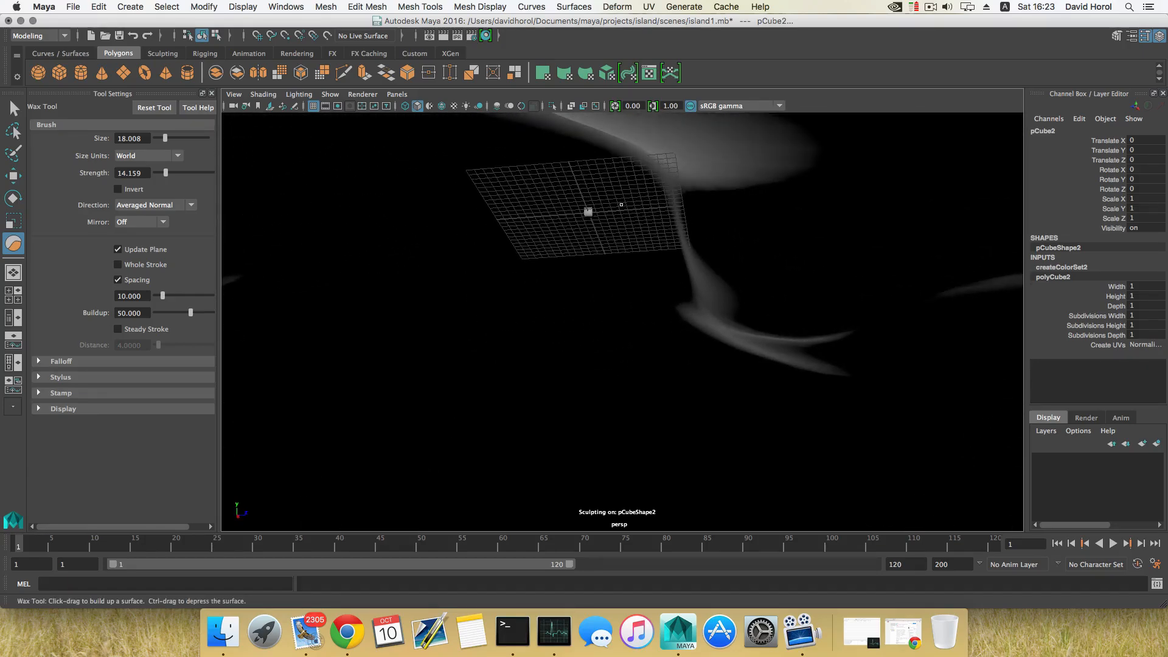
scroll(634, 252, down, 10)
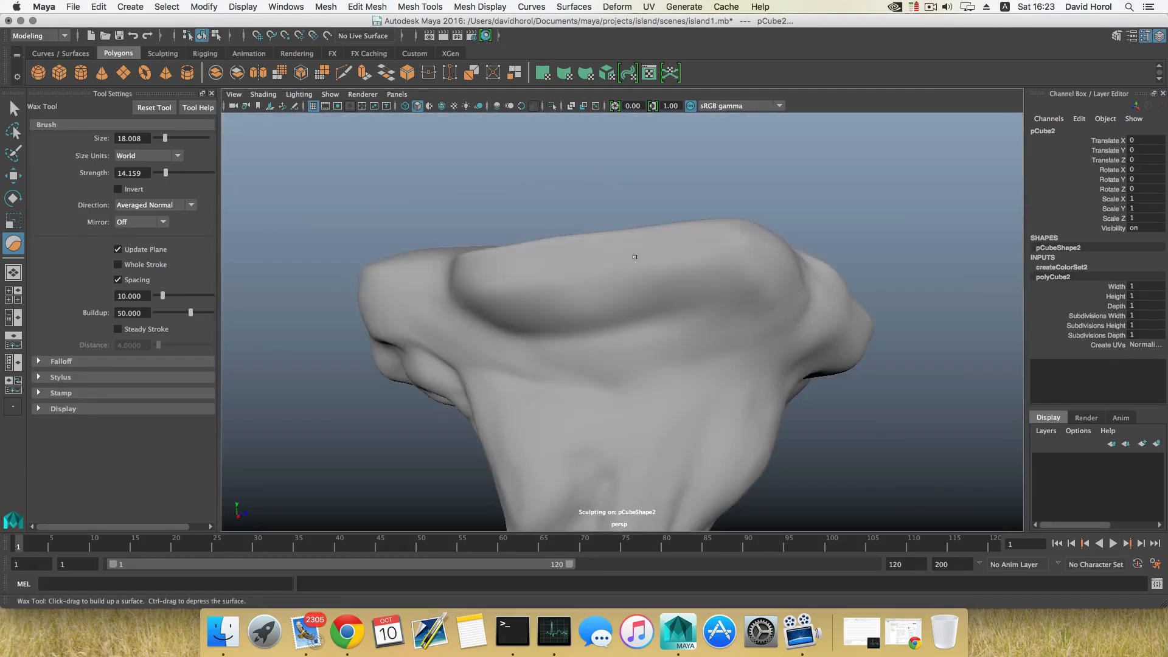
alt+drag(634, 253, 632, 288)
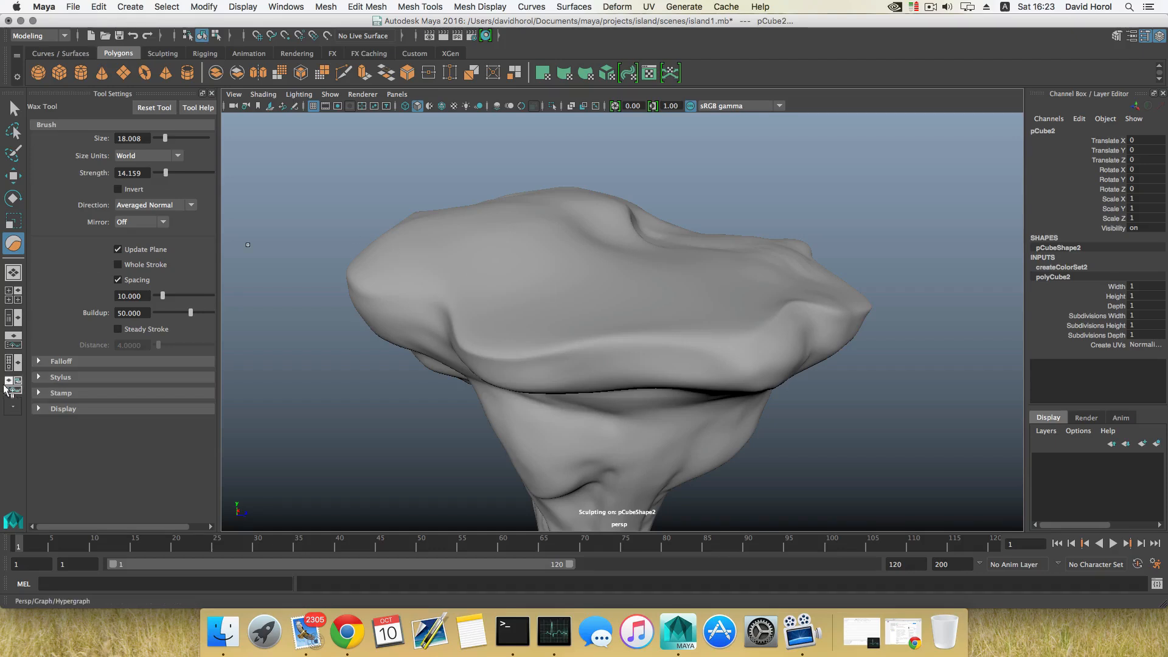
Open the Outliner and select pCube2
click(13, 324)
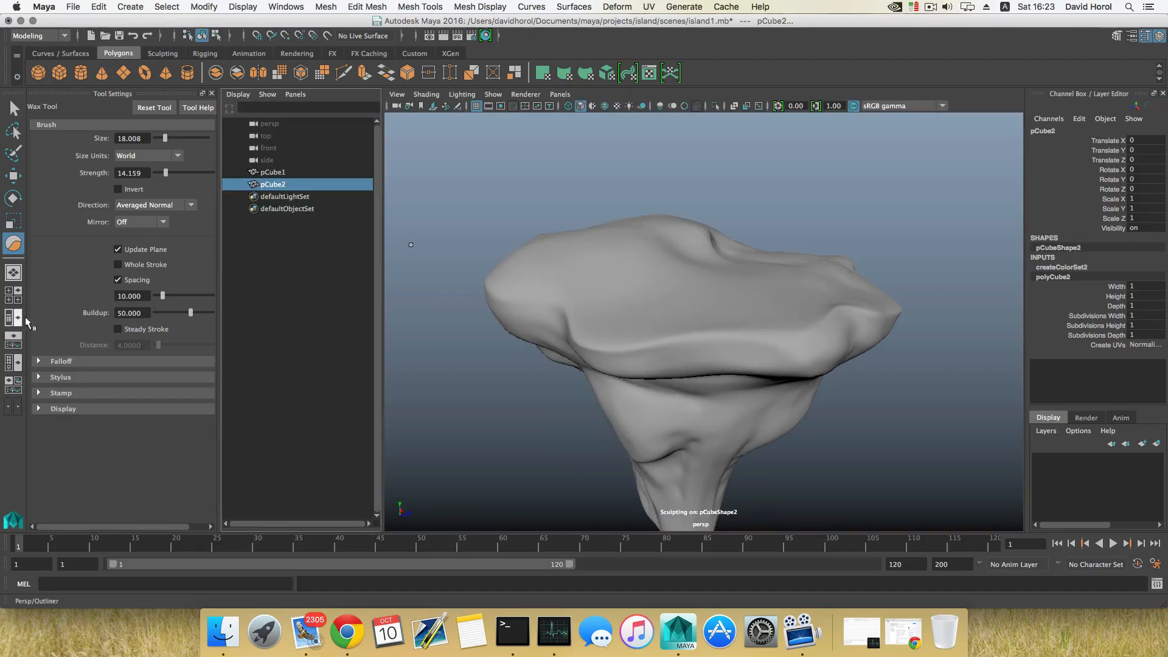
click(269, 173)
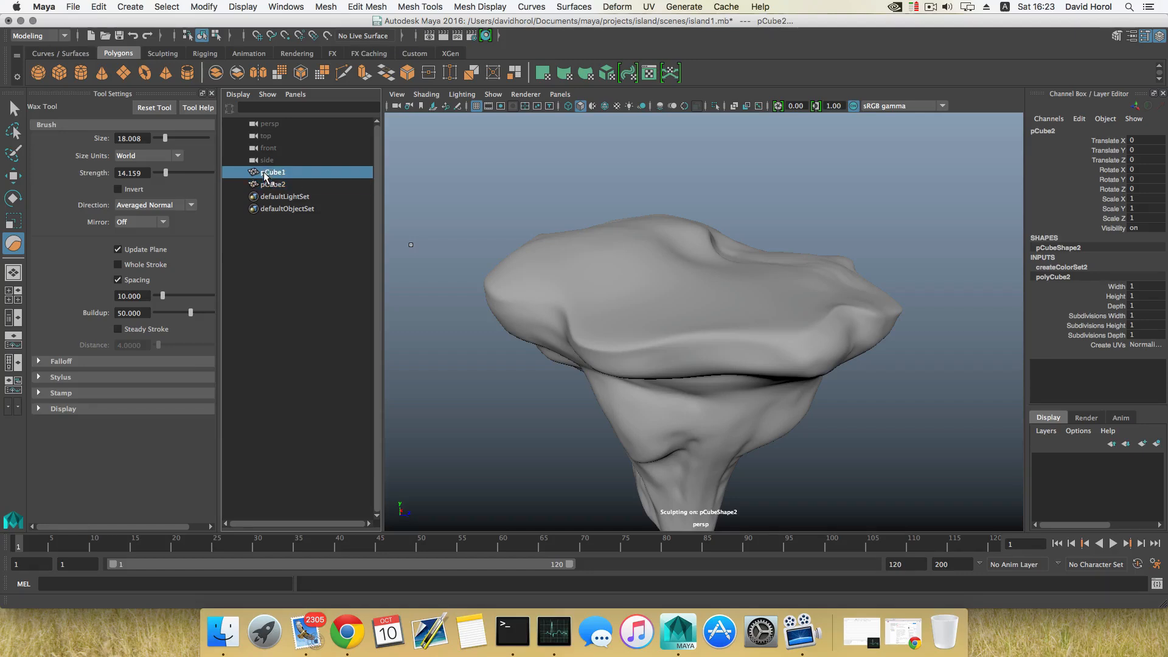
click(269, 184)
click(271, 172)
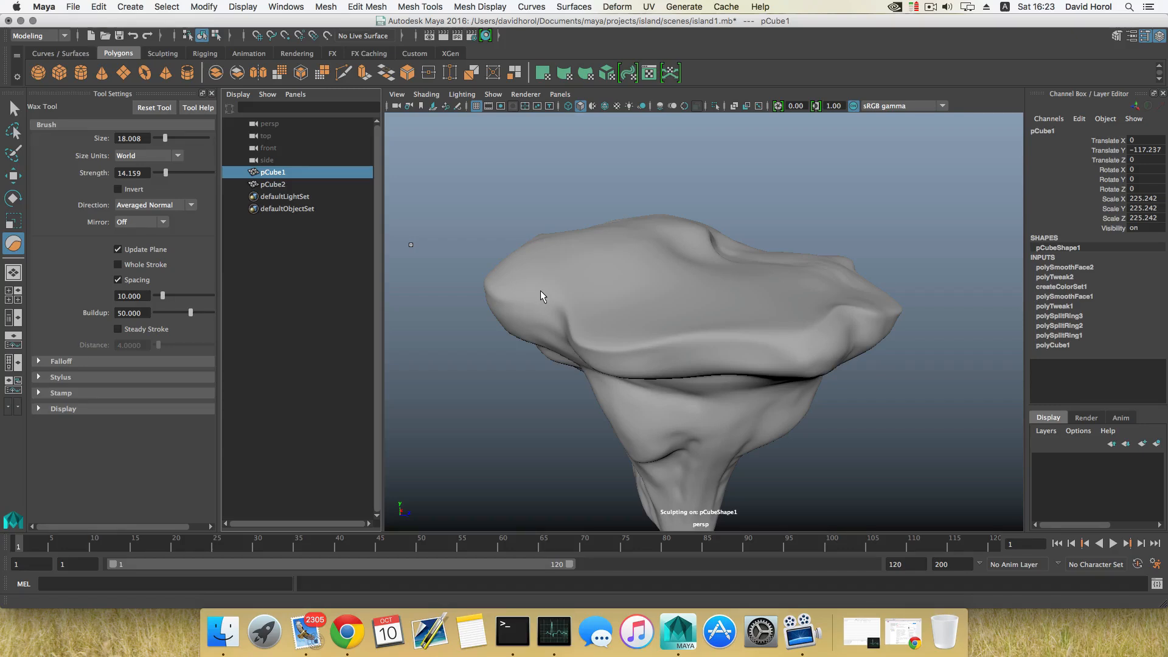
click(273, 185)
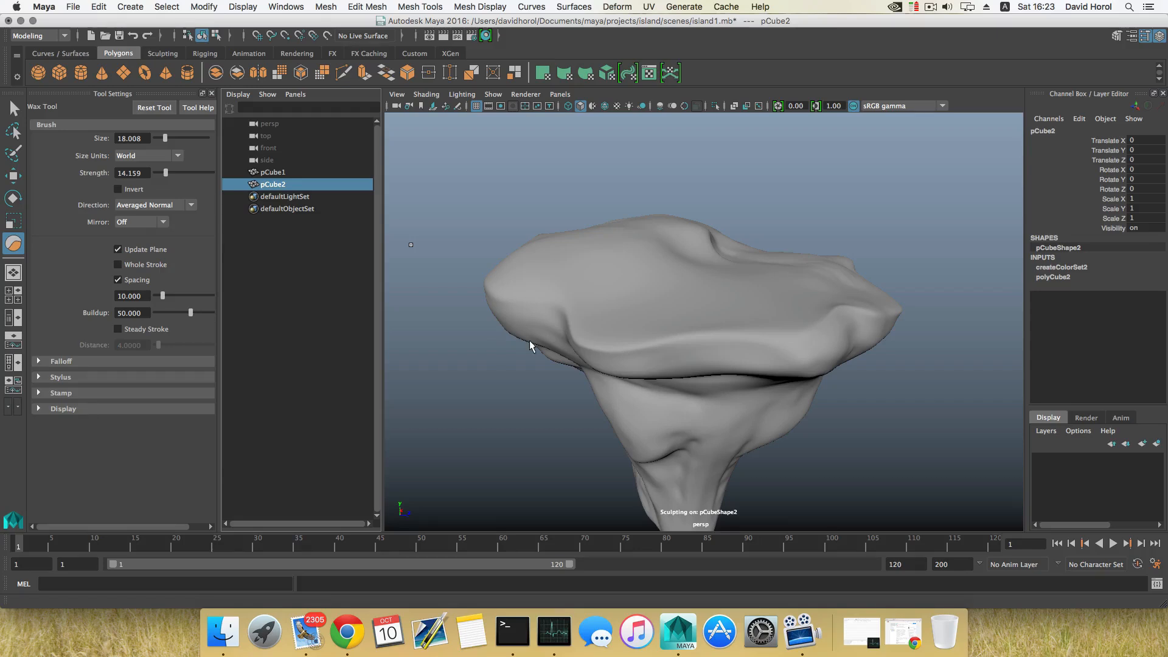
Activate the Move tool and enlarge its manipulator size
key(w)
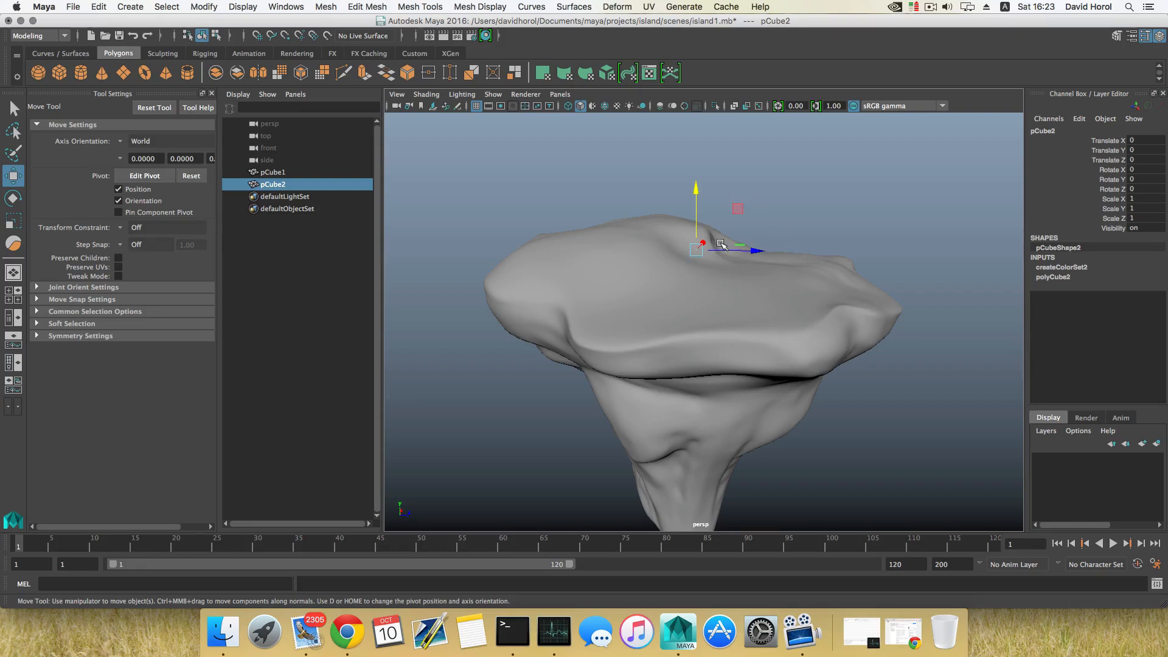
key(equal)
alt+drag(711, 246, 690, 323)
key(equal)
key(minus)
key(equal)
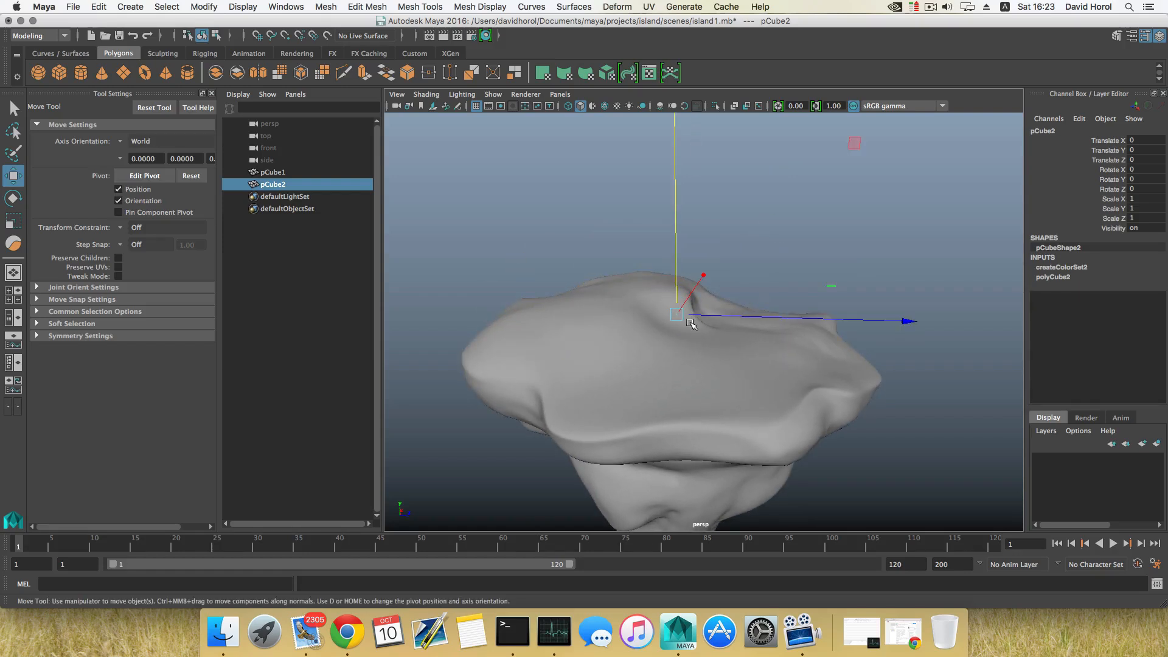
key(minus)
key(minus)
key(equal)
key(equal)
Move pCube2 up along Y to about 73 above the island
scroll(690, 324, down, 8)
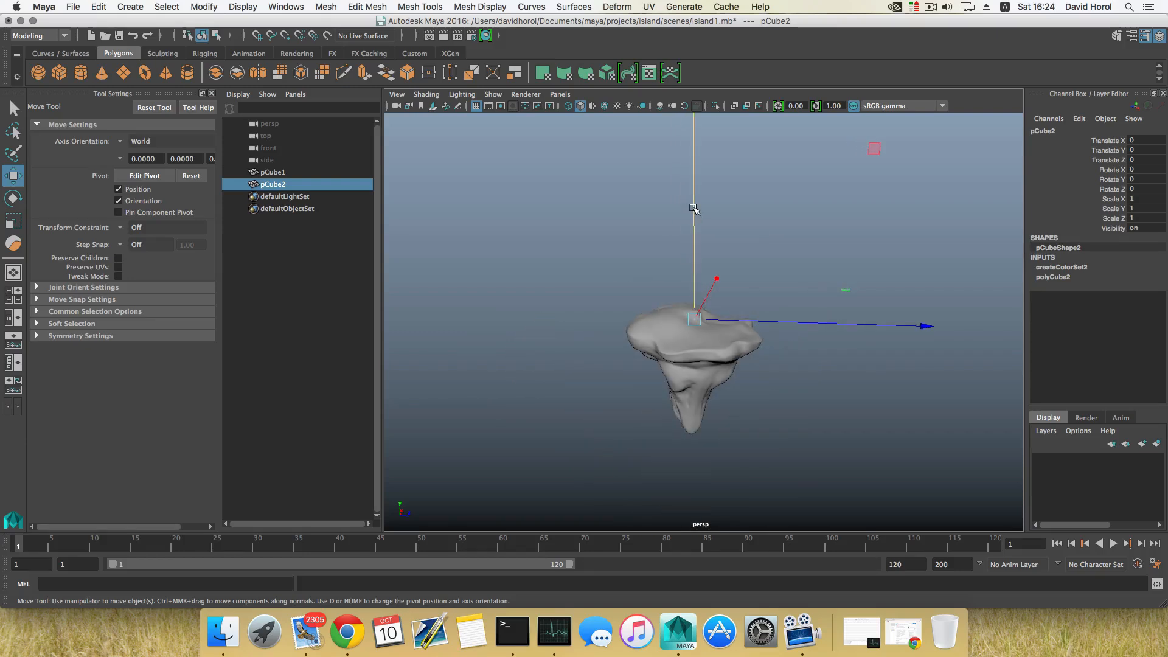
drag(694, 208, 694, 176)
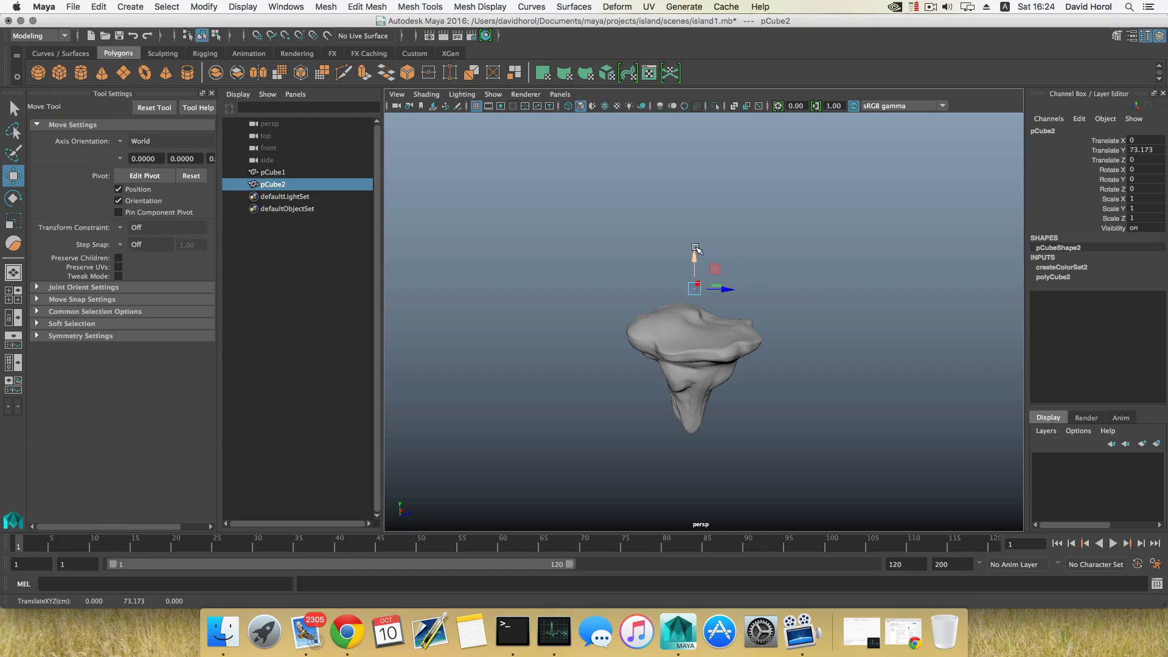
scroll(670, 287, up, 5)
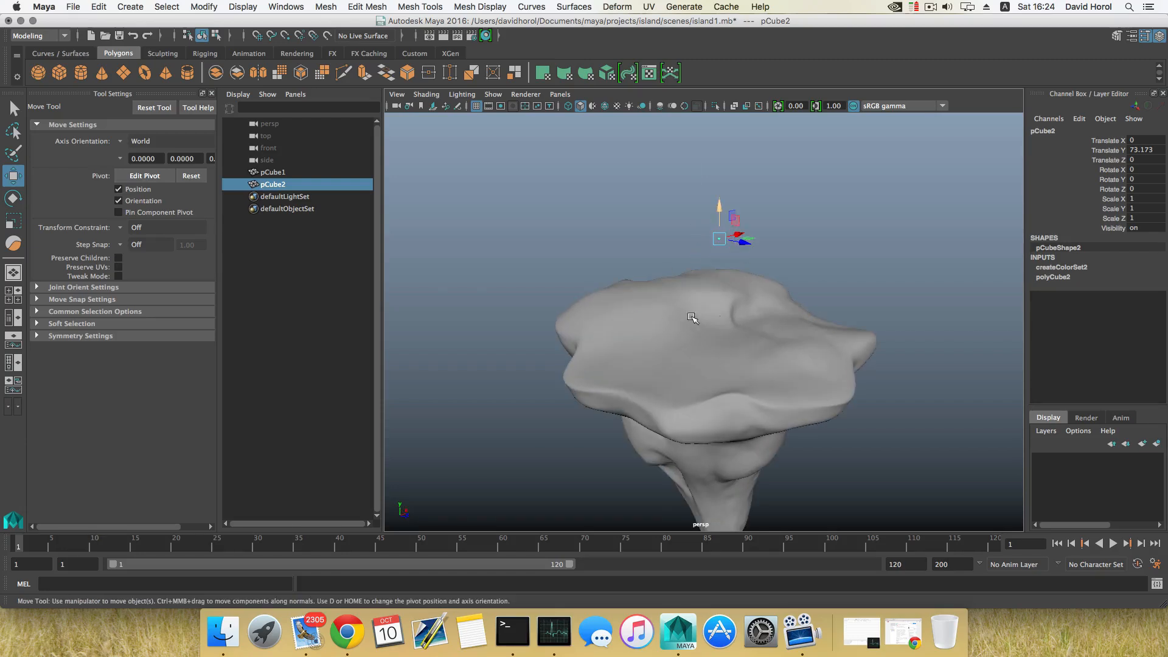
Move pCube2 down to about 30 on Y and shift it across the island in X and Z
drag(686, 214, 690, 268)
scroll(860, 365, up, 6)
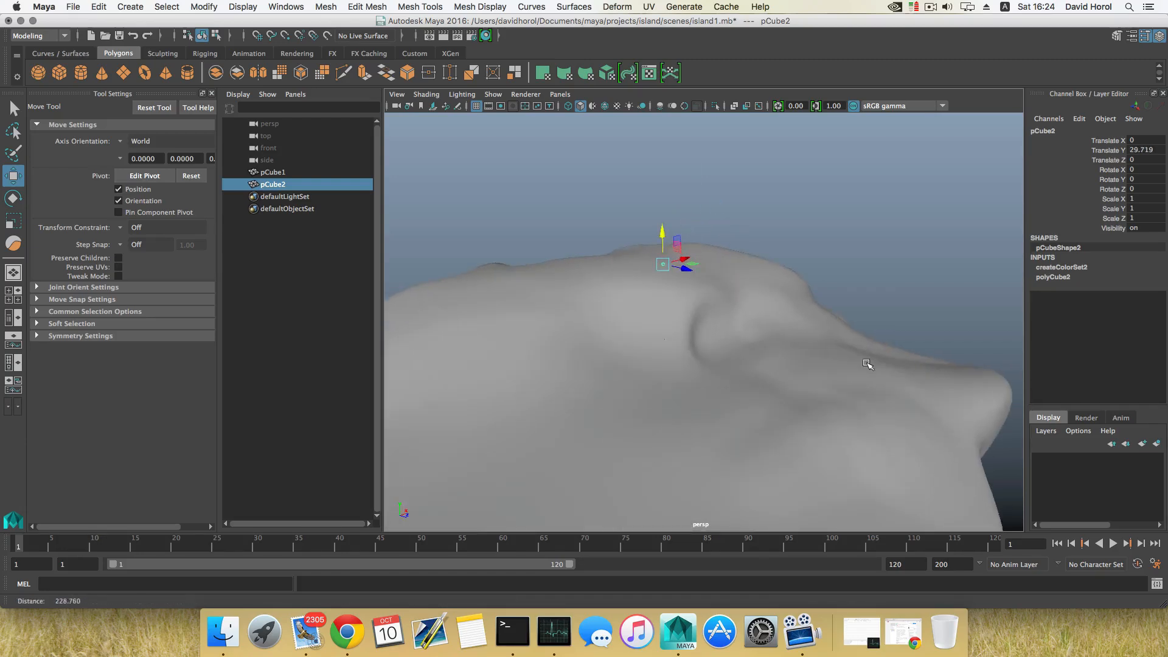
drag(833, 259, 645, 313)
alt+middle_drag(611, 365, 769, 332)
drag(761, 236, 655, 436)
alt+drag(655, 436, 762, 430)
alt+right_drag(761, 430, 591, 373)
alt+drag(591, 373, 743, 310)
key(space)
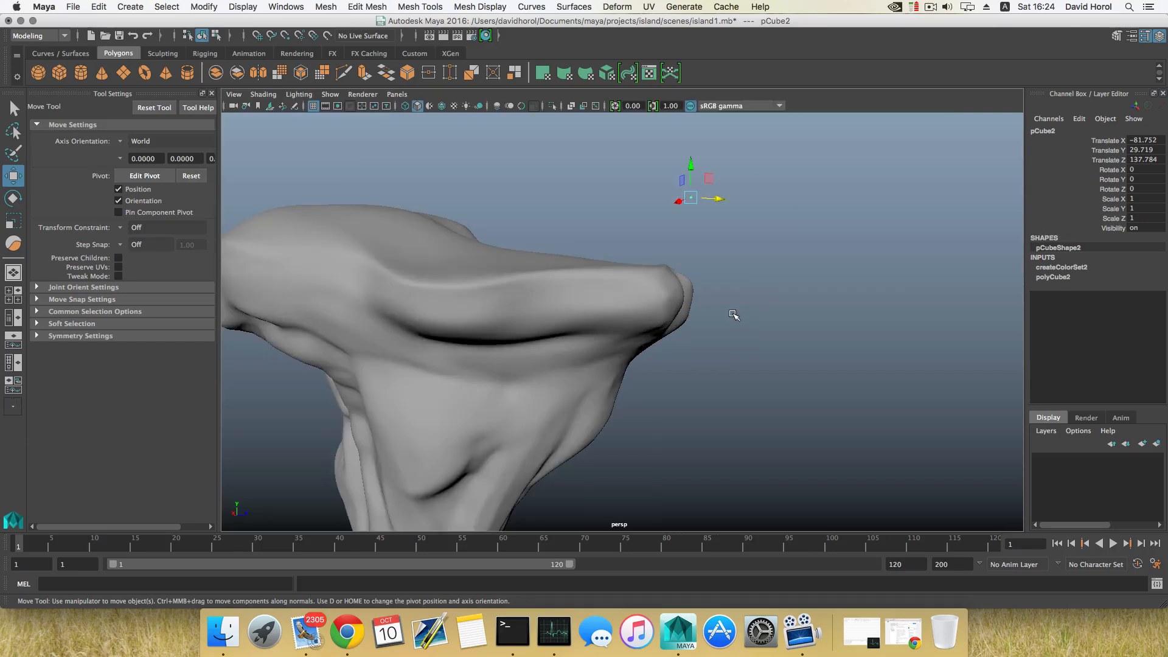
Switch to the four-view layout and scale pCube2 uniformly to about 23.5 in the side view
click(15, 301)
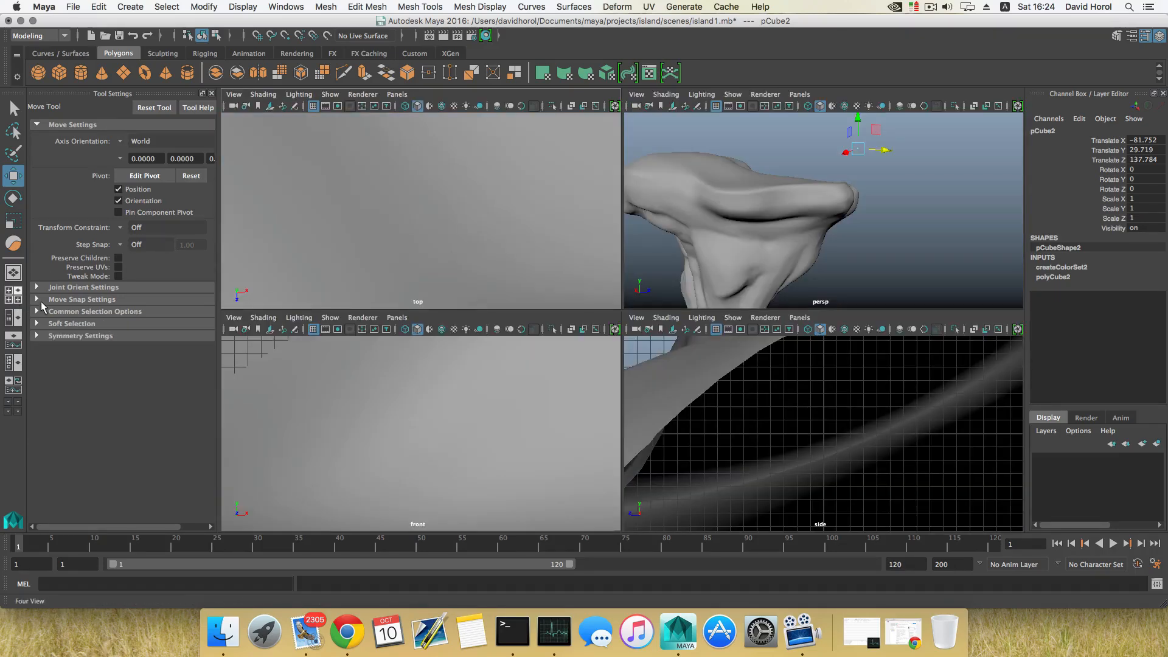
click(212, 93)
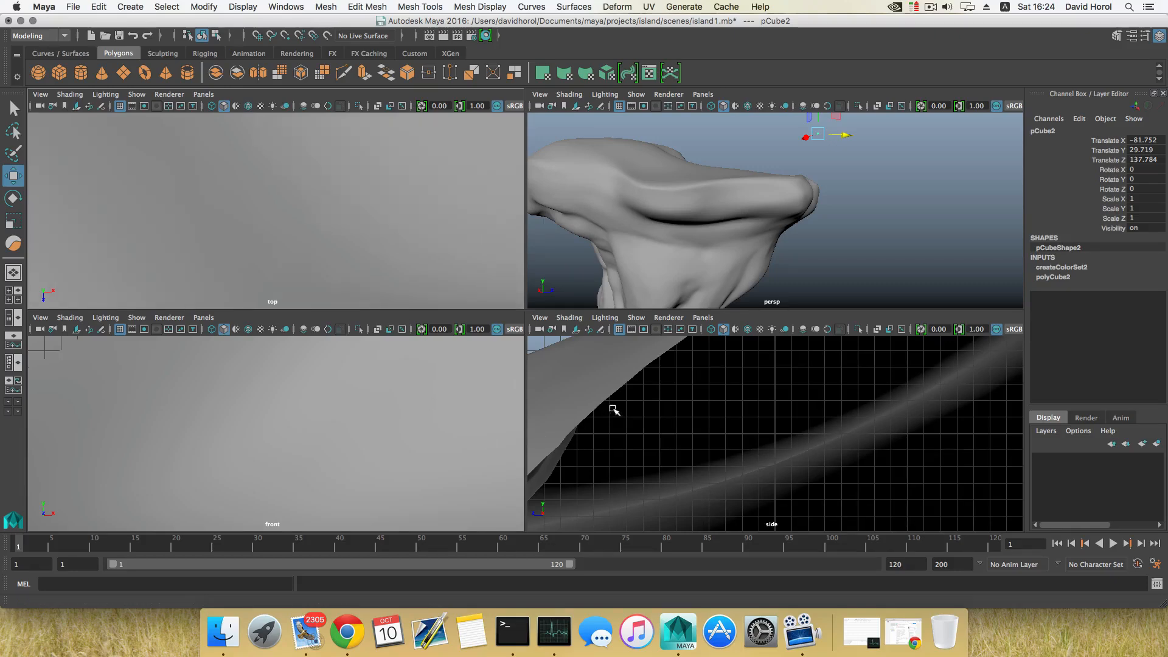
scroll(713, 436, down, 10)
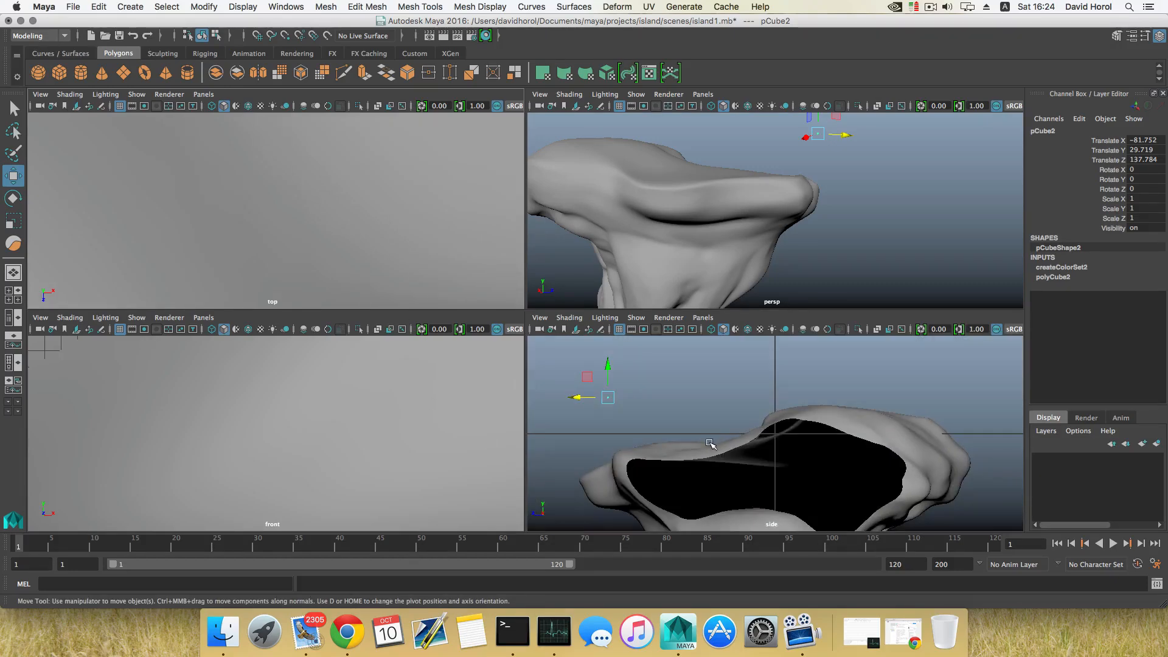
key(space)
drag(192, 226, 229, 253)
key(r)
key(w)
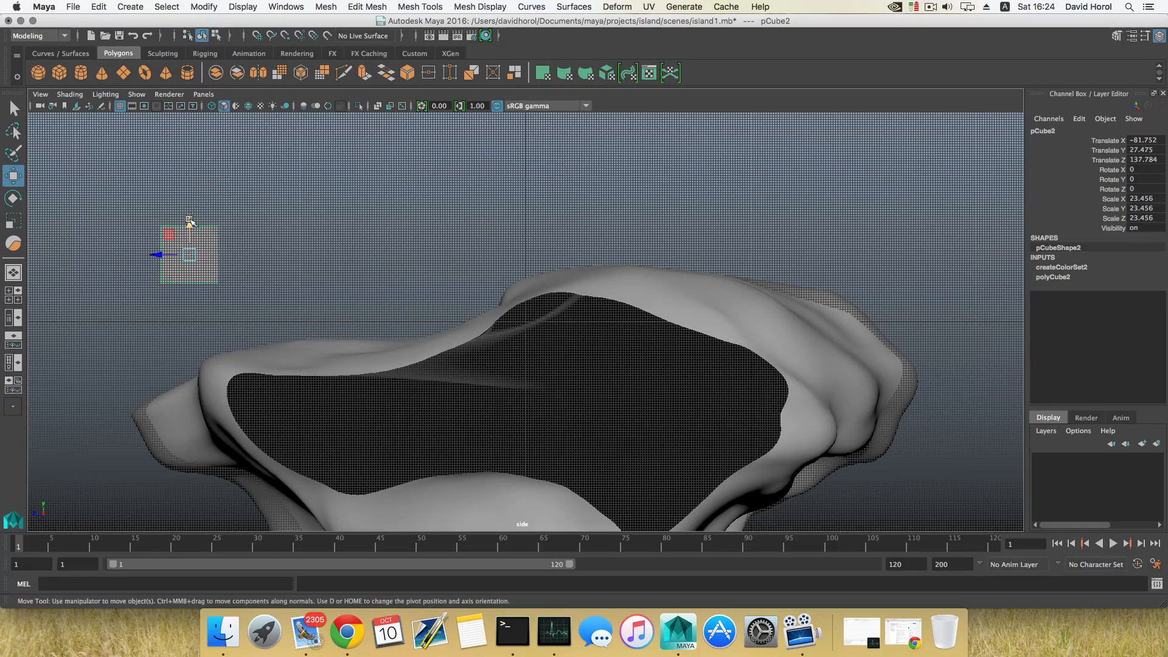
Move pCube2 under the island's edge to about X -167, Y -26, Z 48.5
drag(189, 221, 294, 338)
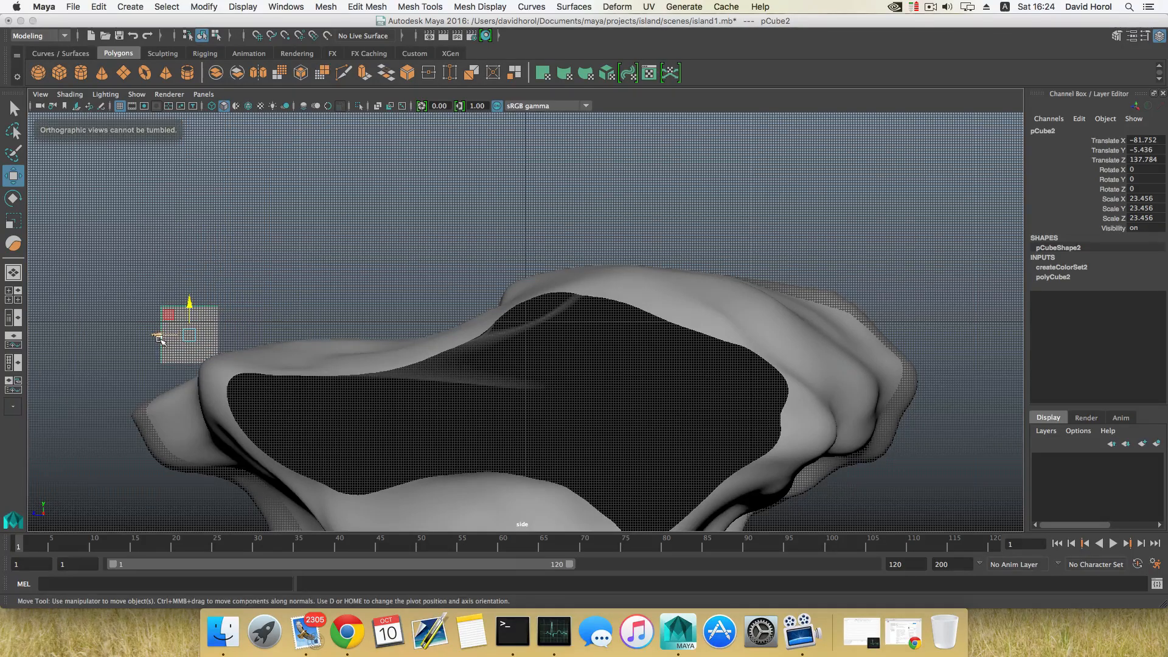
mouse_move(159, 339)
mouse_down()
mouse_move(294, 338)
mouse_move(326, 295)
mouse_move(183, 324)
mouse_move(159, 301)
mouse_move(163, 342)
mouse_move(136, 377)
mouse_move(117, 379)
mouse_move(147, 353)
mouse_up()
key(space)
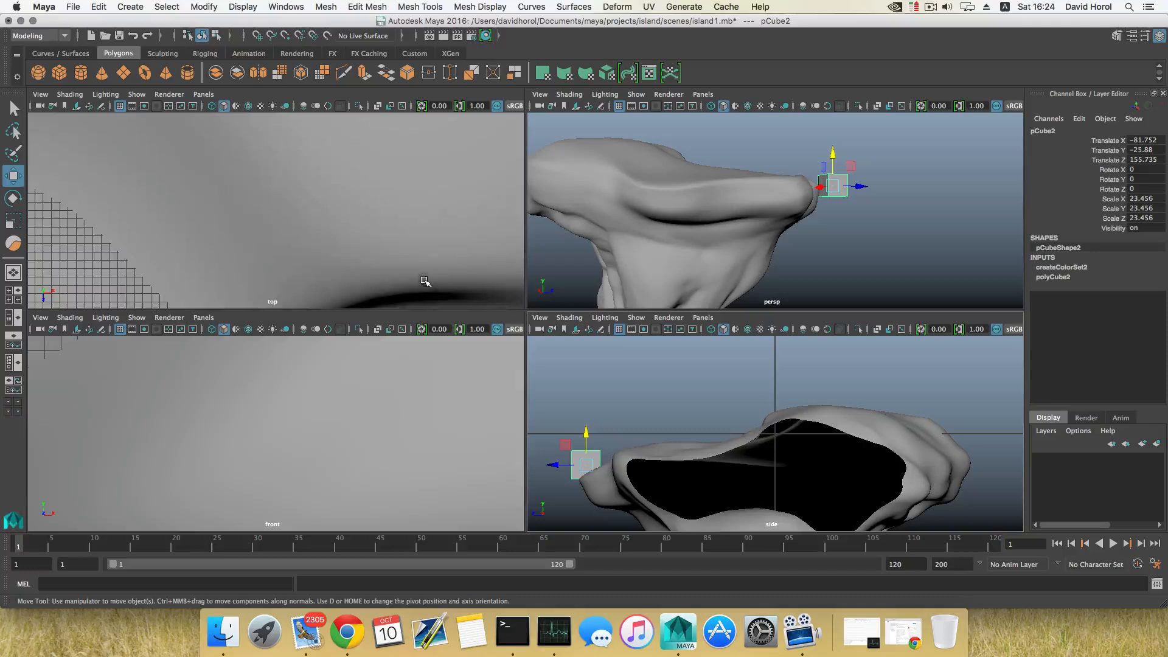
scroll(424, 282, down, 10)
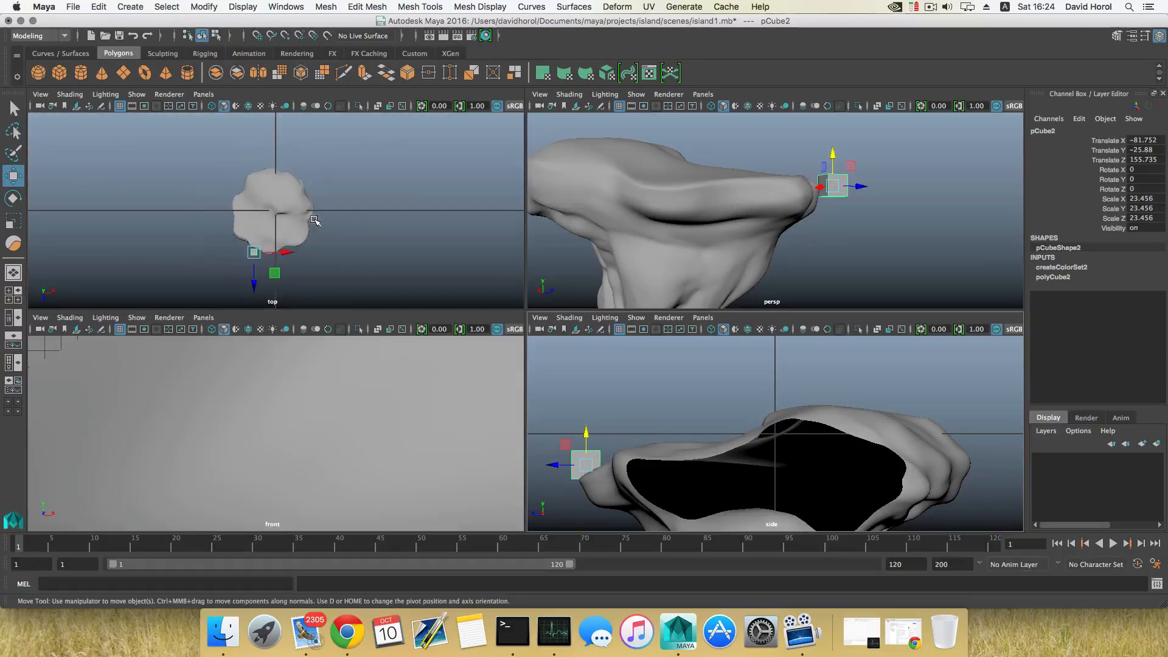
alt+drag(708, 221, 743, 245)
drag(899, 231, 792, 190)
drag(837, 156, 760, 176)
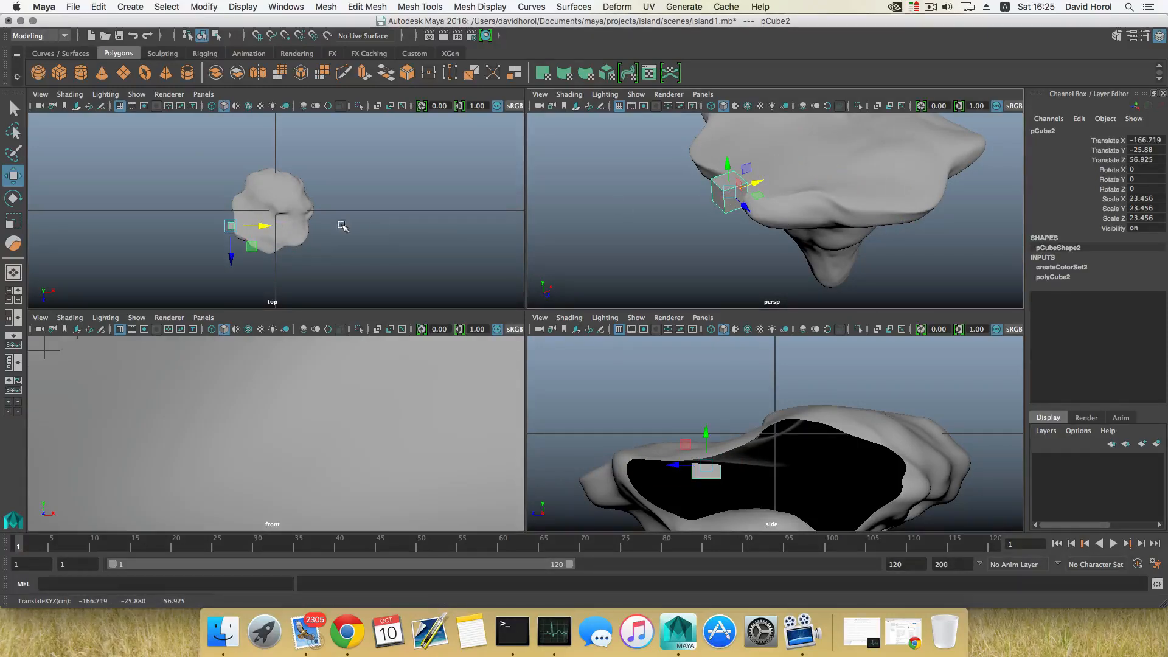
alt+drag(339, 221, 329, 224)
scroll(210, 237, up, 3)
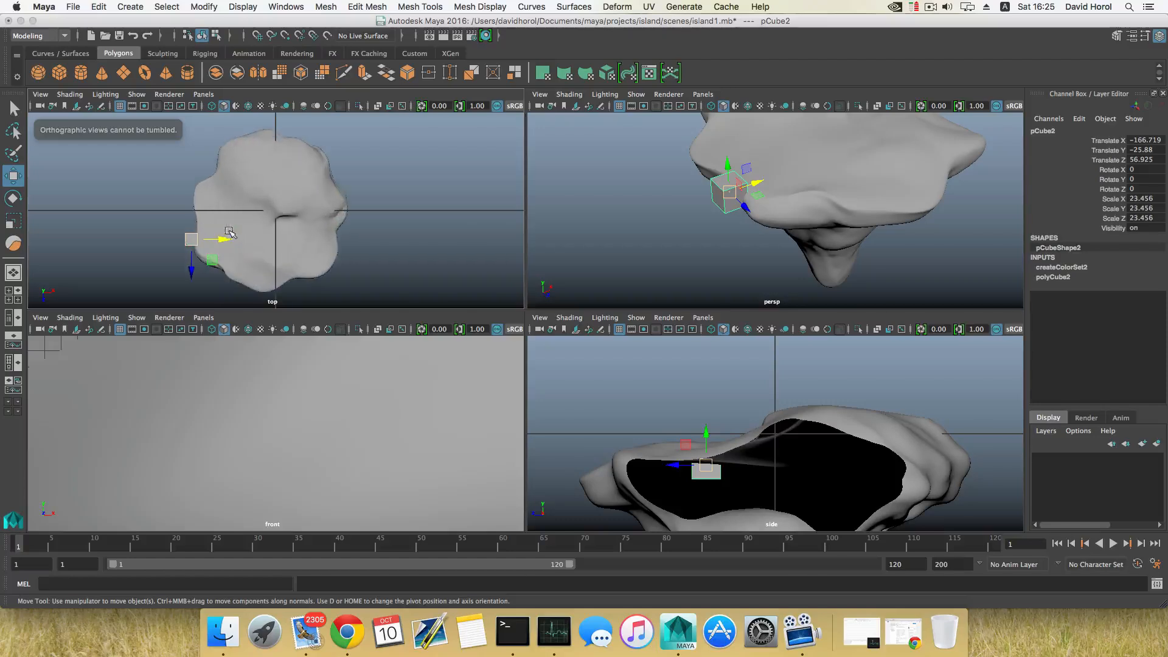
drag(192, 254, 192, 269)
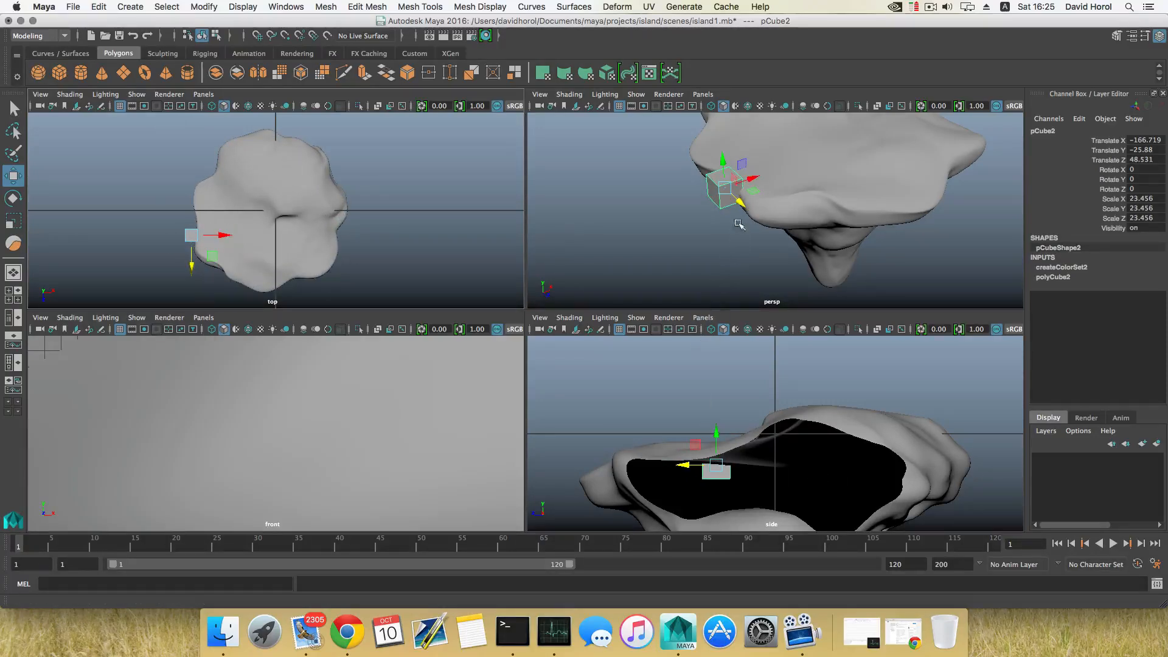
scroll(486, 423, down, 10)
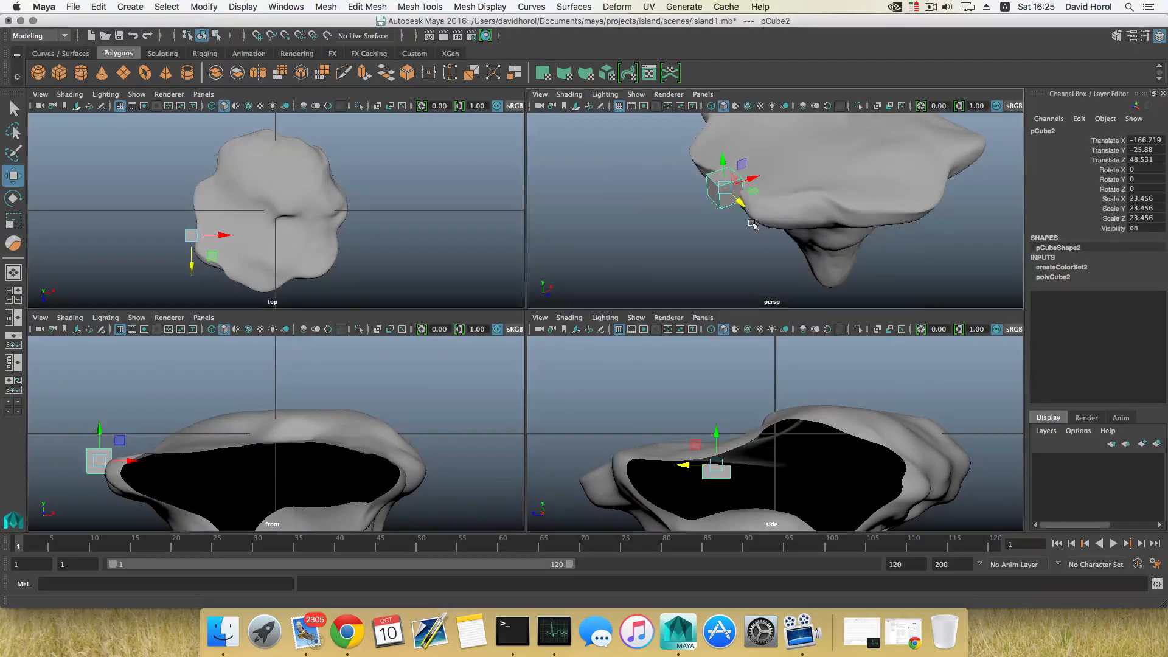
Flatten pCube2 by scaling it along Y to about 2.3
key(space)
alt+drag(515, 304, 607, 293)
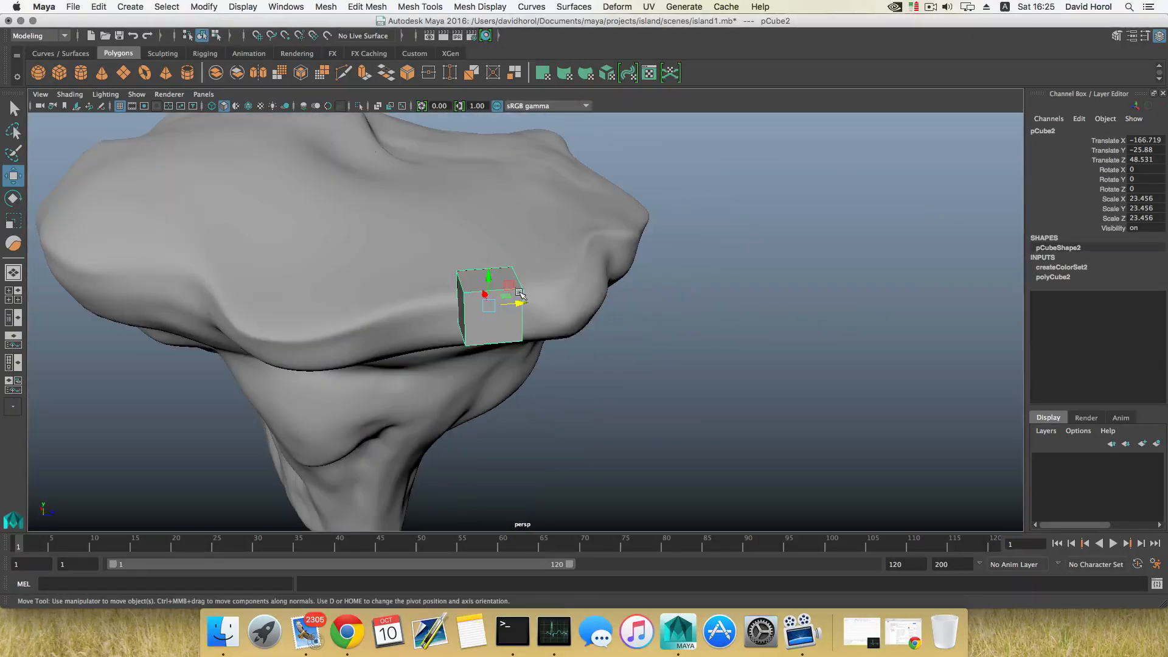
key(r)
key(e)
alt+drag(542, 328, 448, 304)
key(w)
key(r)
drag(430, 230, 459, 315)
alt+right_drag(458, 316, 675, 386)
alt+middle_drag(502, 274, 485, 336)
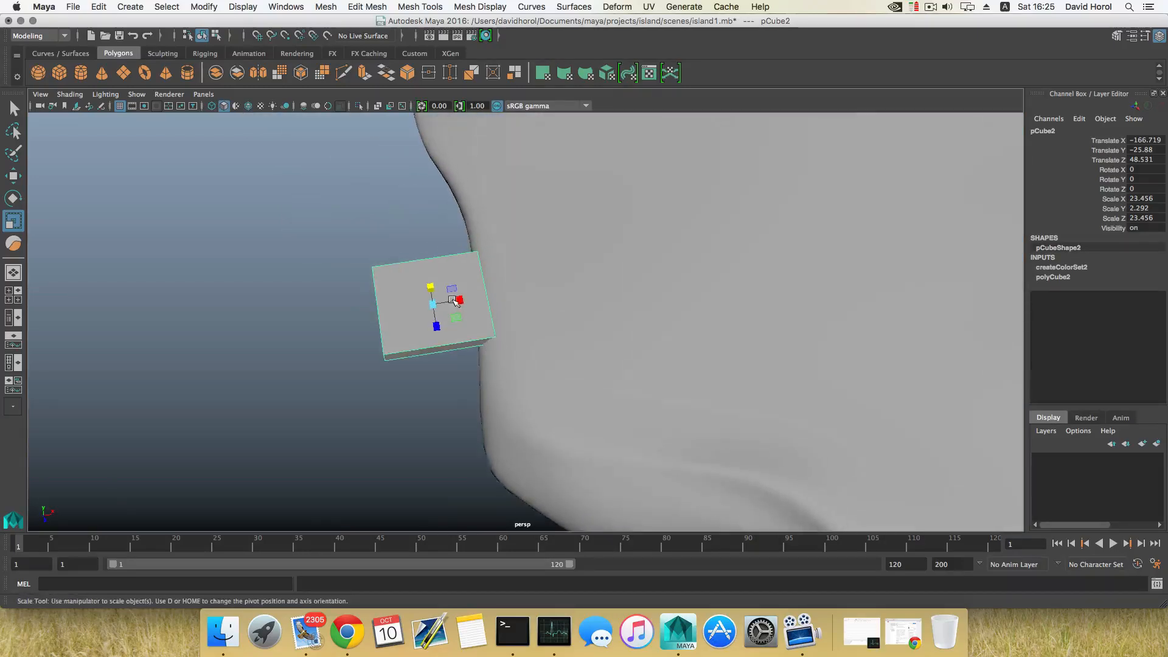
Narrow pCube2 along X to about 4.7 and flatten it further along Y to about 1.3 to form a plank
alt+middle_drag(453, 300, 480, 332)
alt+drag(480, 332, 566, 265)
alt+right_drag(566, 264, 404, 284)
alt+drag(403, 284, 412, 334)
alt+right_drag(411, 334, 626, 419)
alt+drag(626, 419, 519, 419)
alt+drag(503, 314, 417, 304)
key(w)
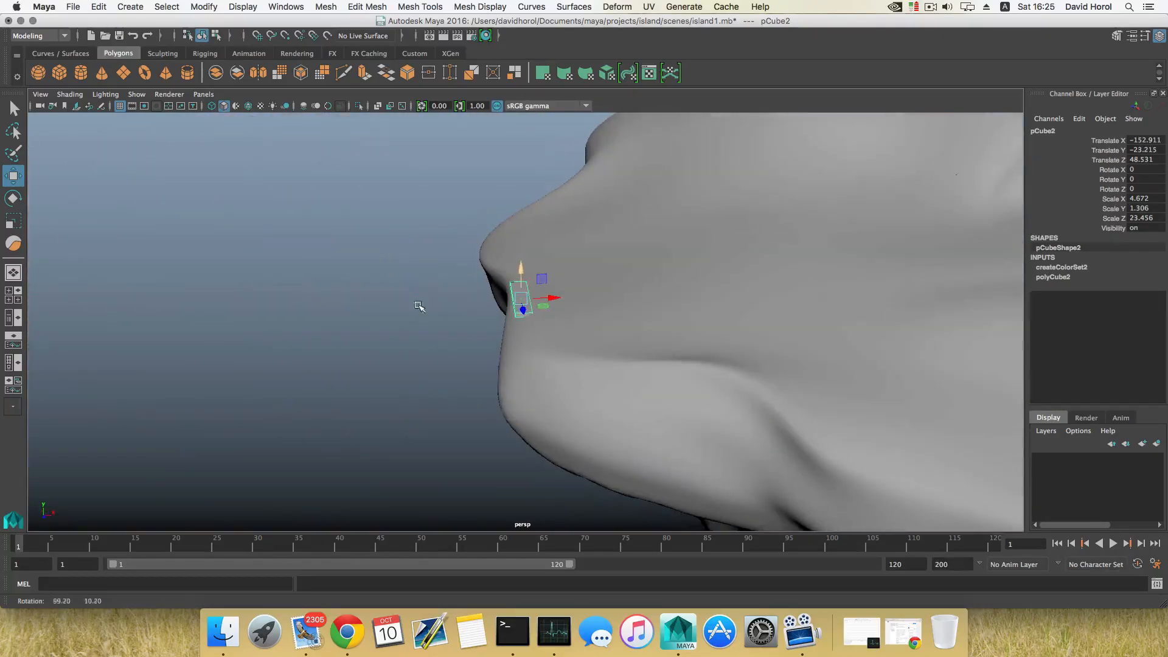
Rotate the plank about -12° around Y and nudge it along X
mouse_move(530, 328)
alt+mouse_down()
mouse_move(613, 339)
mouse_move(613, 299)
mouse_move(545, 307)
mouse_move(547, 317)
mouse_move(567, 303)
mouse_move(558, 331)
mouse_move(618, 372)
mouse_move(647, 321)
mouse_move(539, 321)
alt+mouse_up()
key(e)
key(w)
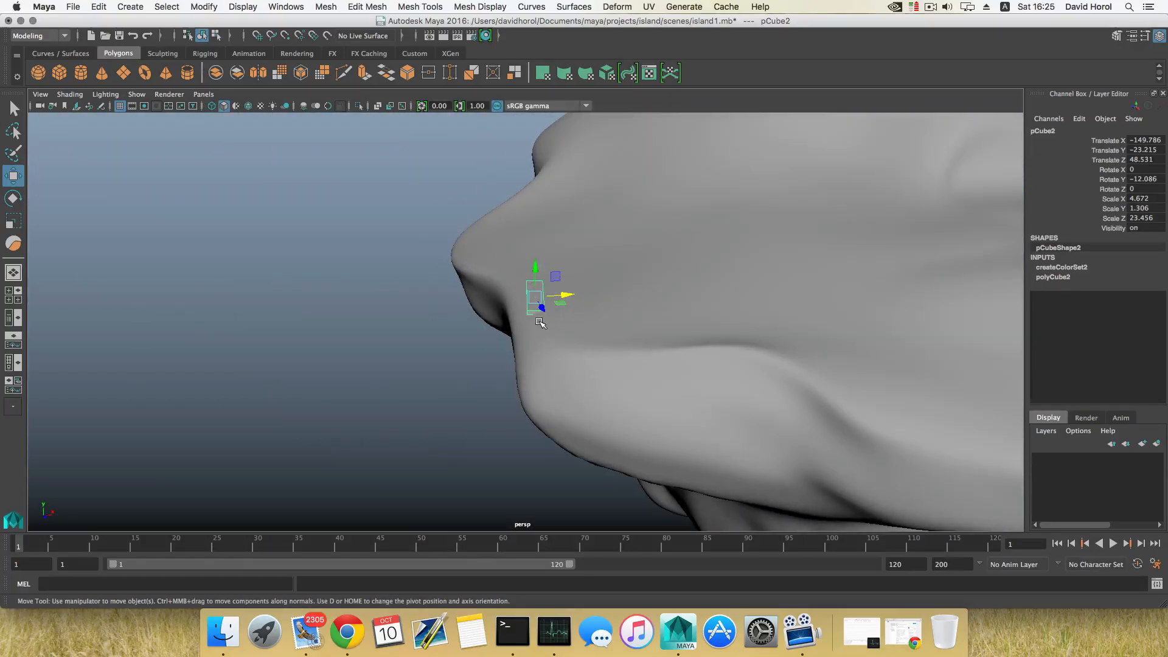
Duplicate the plank and move the copy alongside the first board
key(ctrl+d)
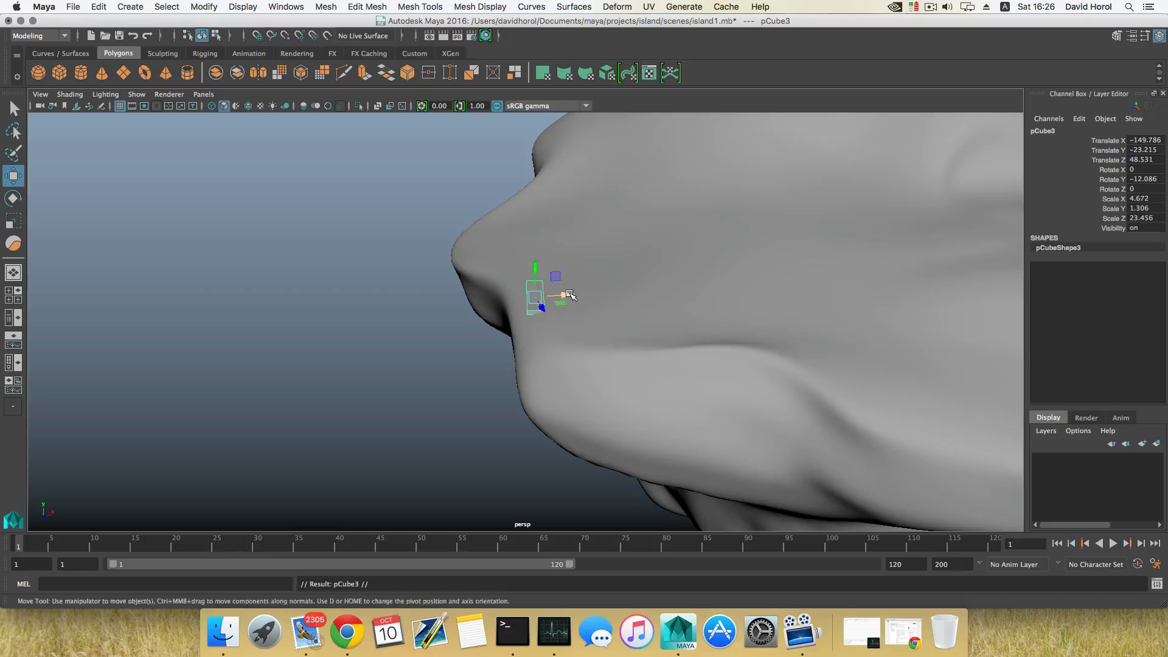
drag(570, 295, 660, 383)
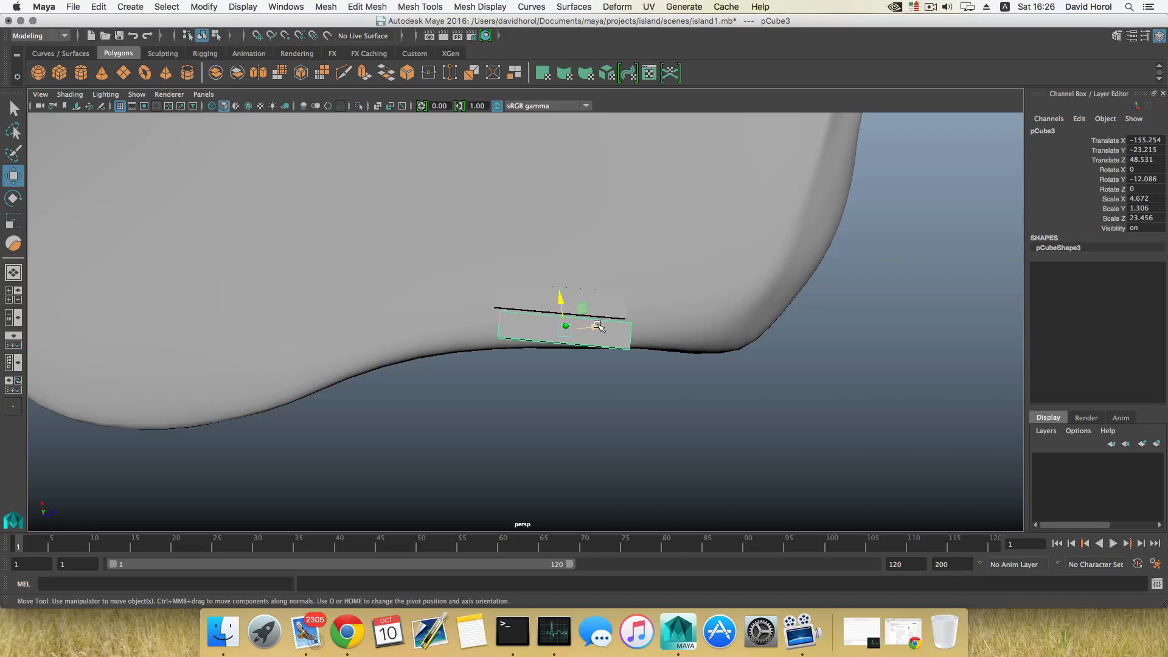
drag(597, 327, 553, 299)
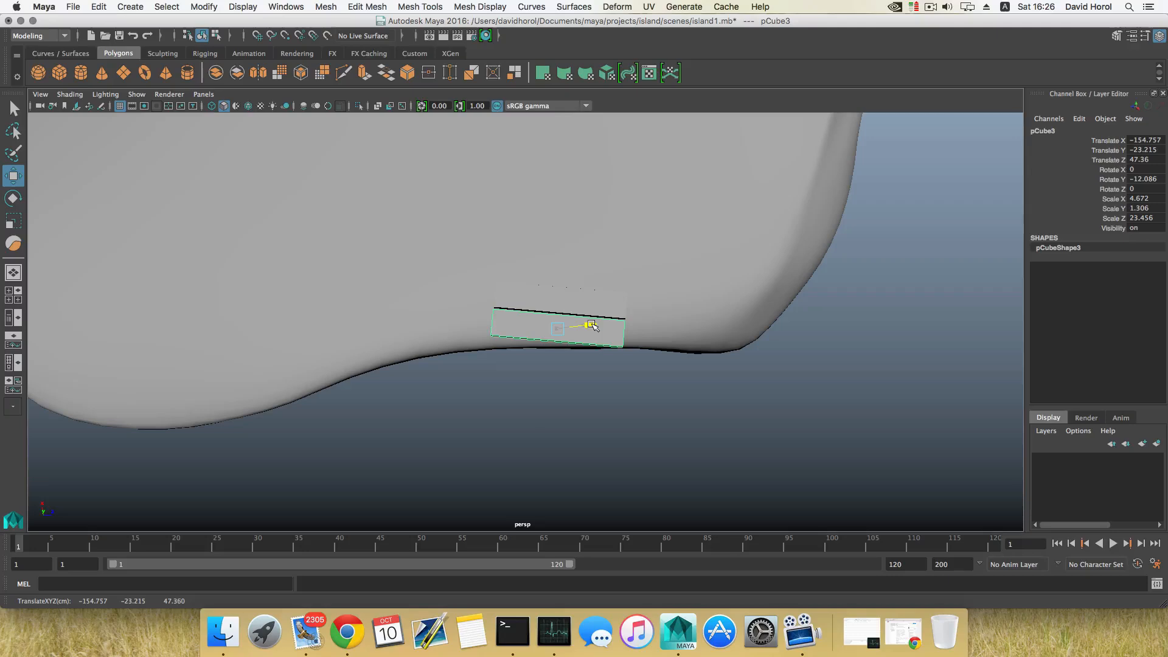
drag(554, 300, 487, 315)
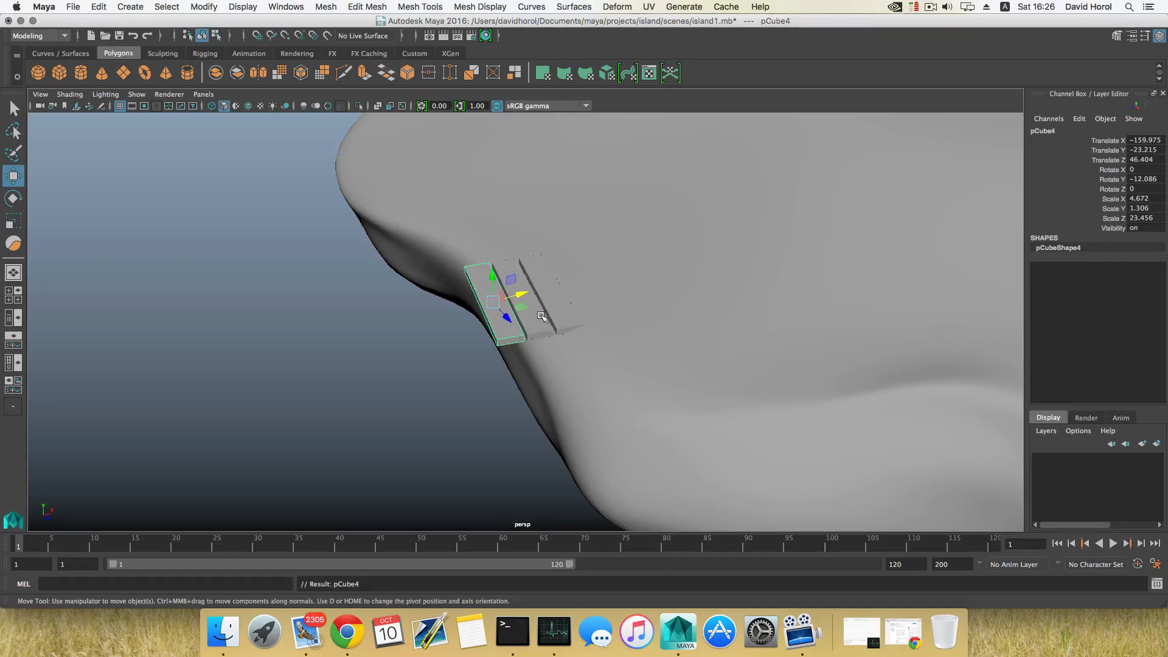
Repeat the duplicate-with-transform six times to build a row of boards
key(shift+d)
key(shift+d)
key(shift+d)
key(shift+d)
key(shift+d)
key(shift+d)
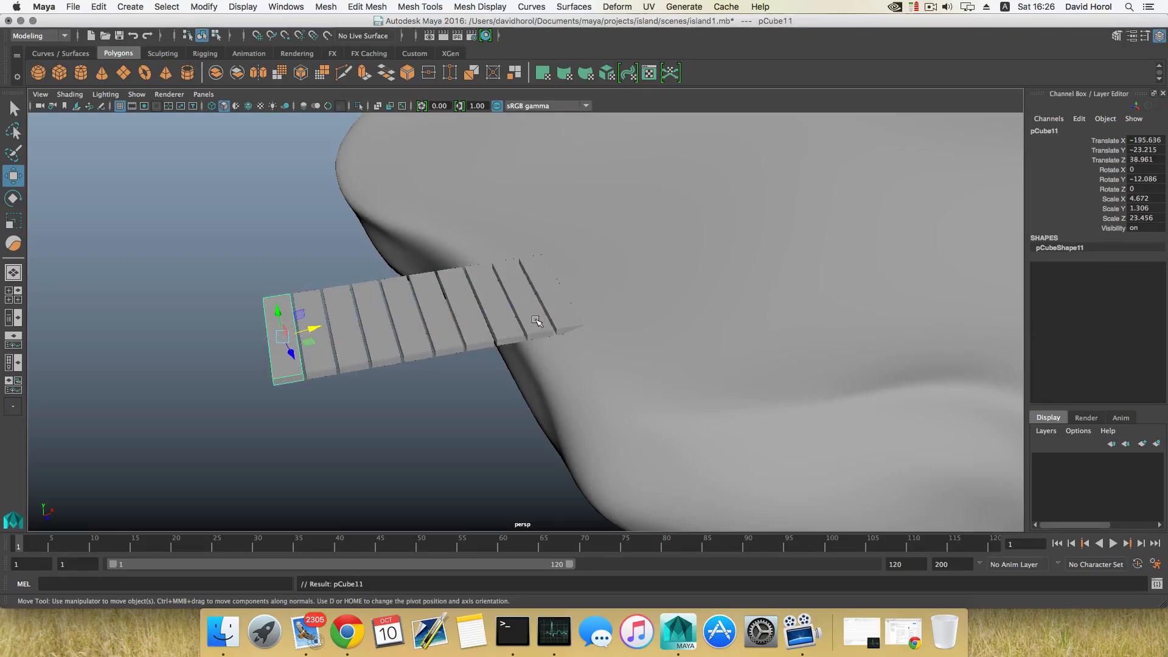
scroll(535, 321, down, 3)
mouse_move(470, 343)
alt+mouse_down()
mouse_move(572, 388)
mouse_move(420, 292)
mouse_move(482, 318)
mouse_move(599, 328)
mouse_move(462, 345)
alt+mouse_up()
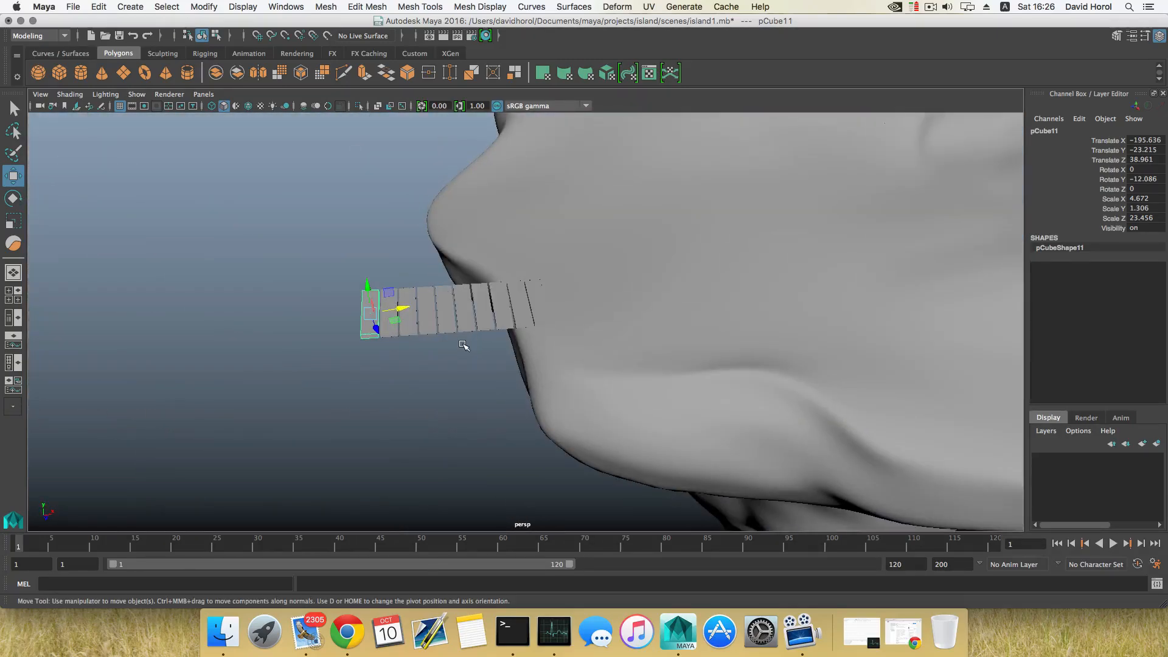
key(shift+d)
key(shift+d)
key(shift+d)
key(shift+d)
key(shift+d)
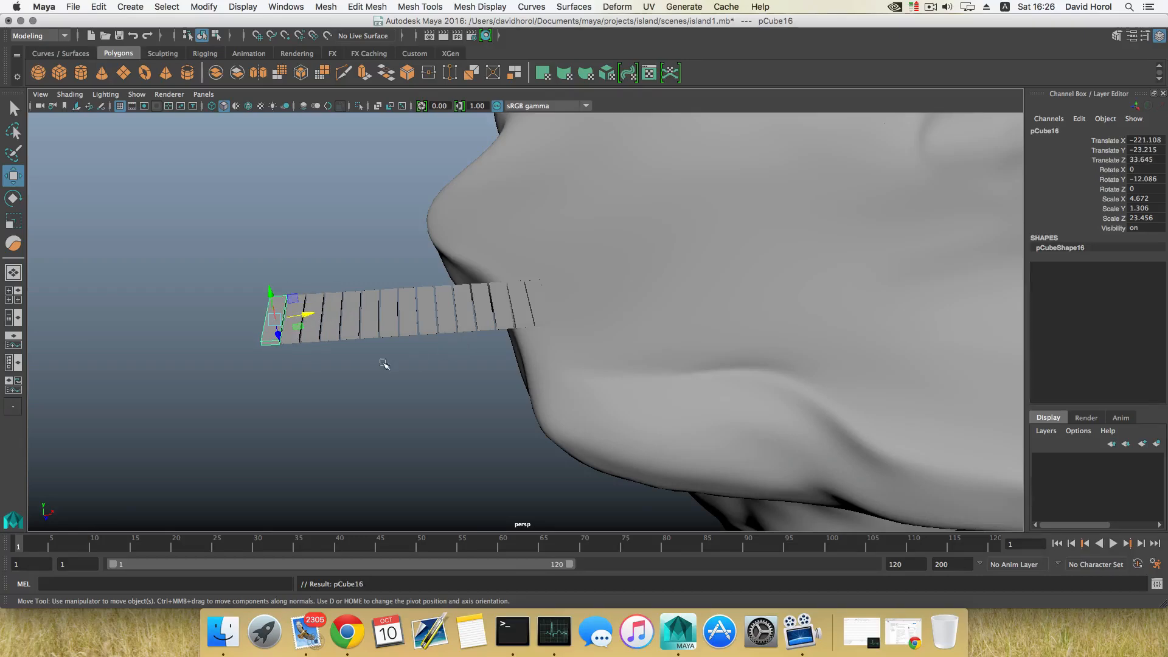
Duplicate one more board and move it along Z to about 57.5
alt+drag(384, 364, 516, 367)
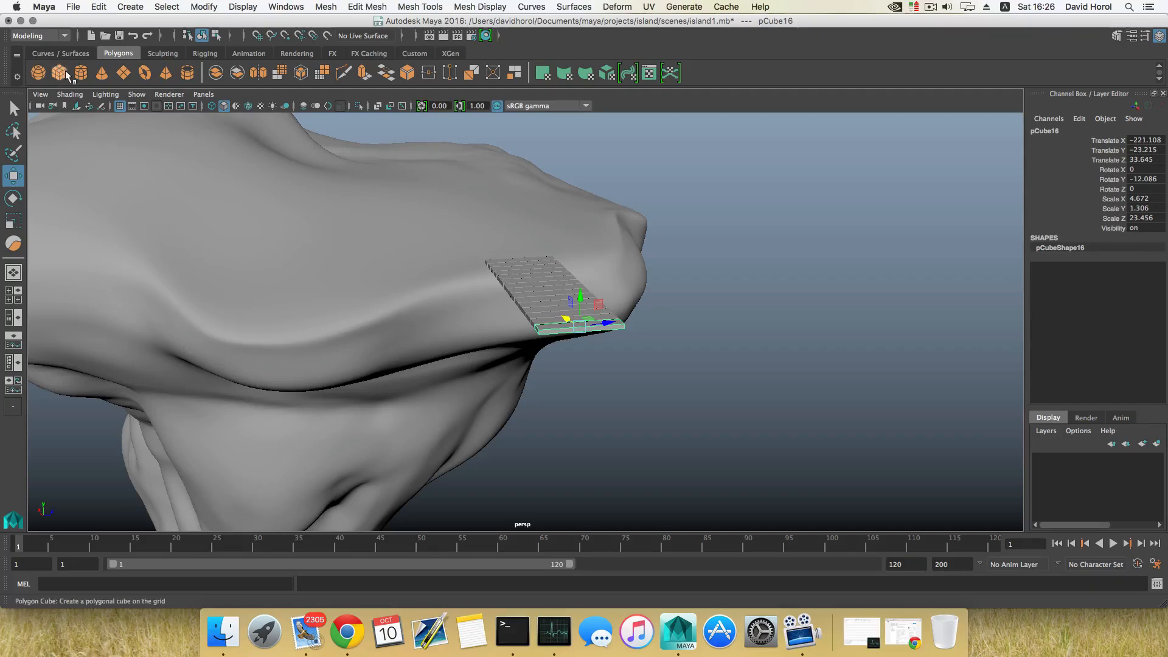
alt+drag(621, 320, 586, 324)
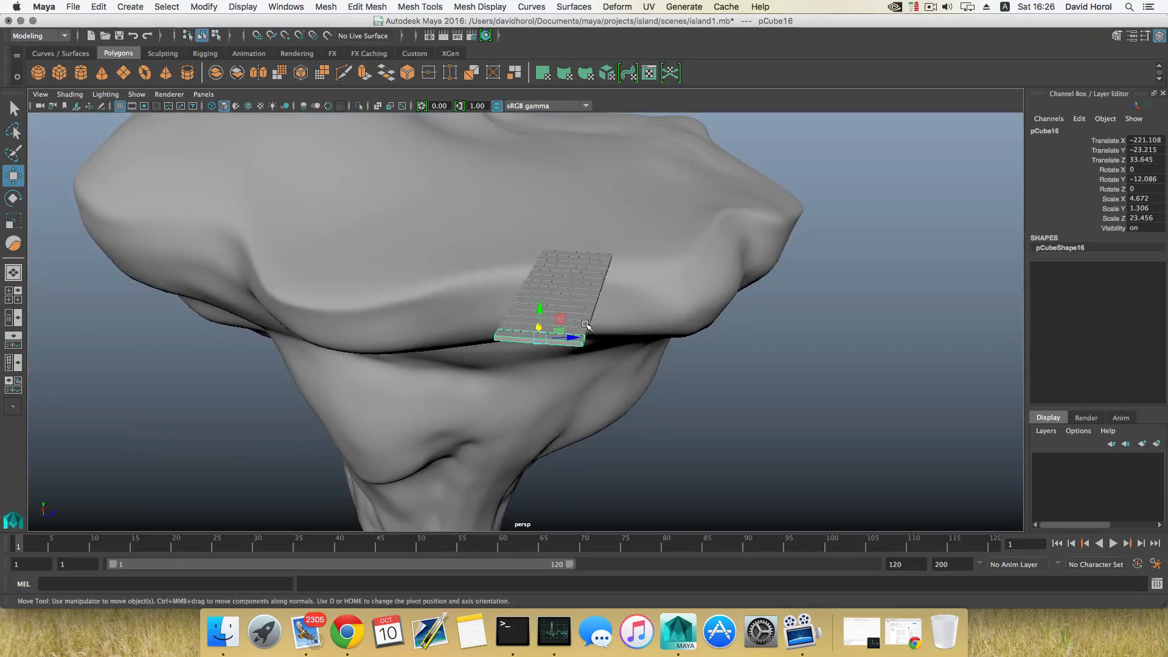
key(shift+d)
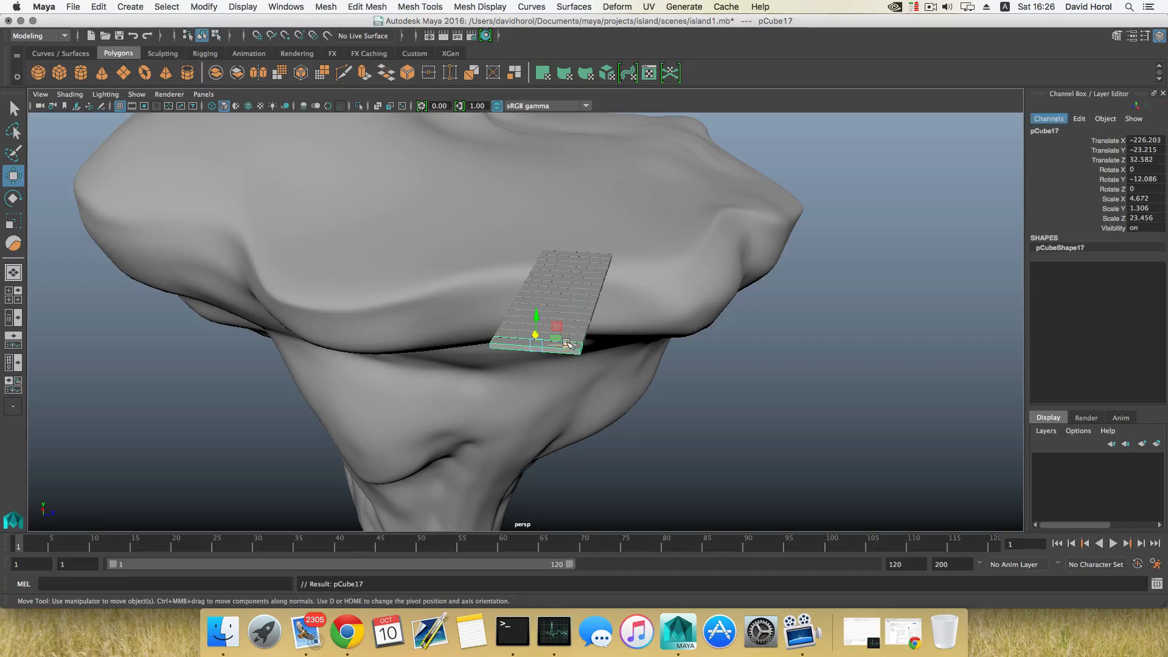
drag(567, 344, 523, 355)
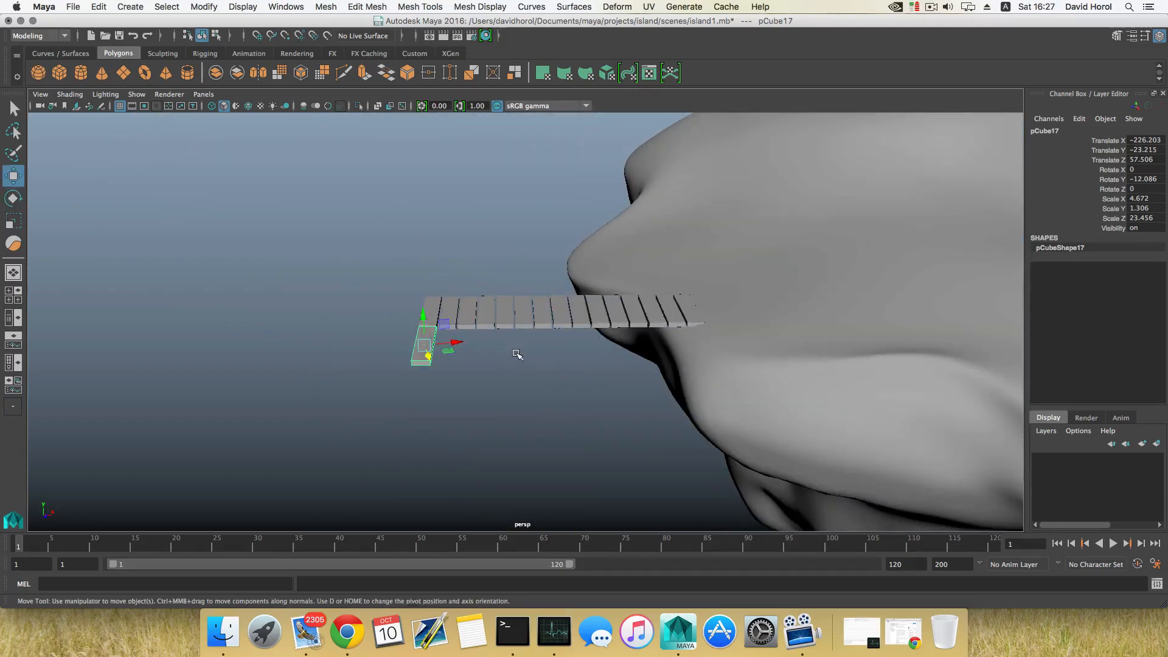
Rotate the new board to about 75° on X and 90° on Z
key(e)
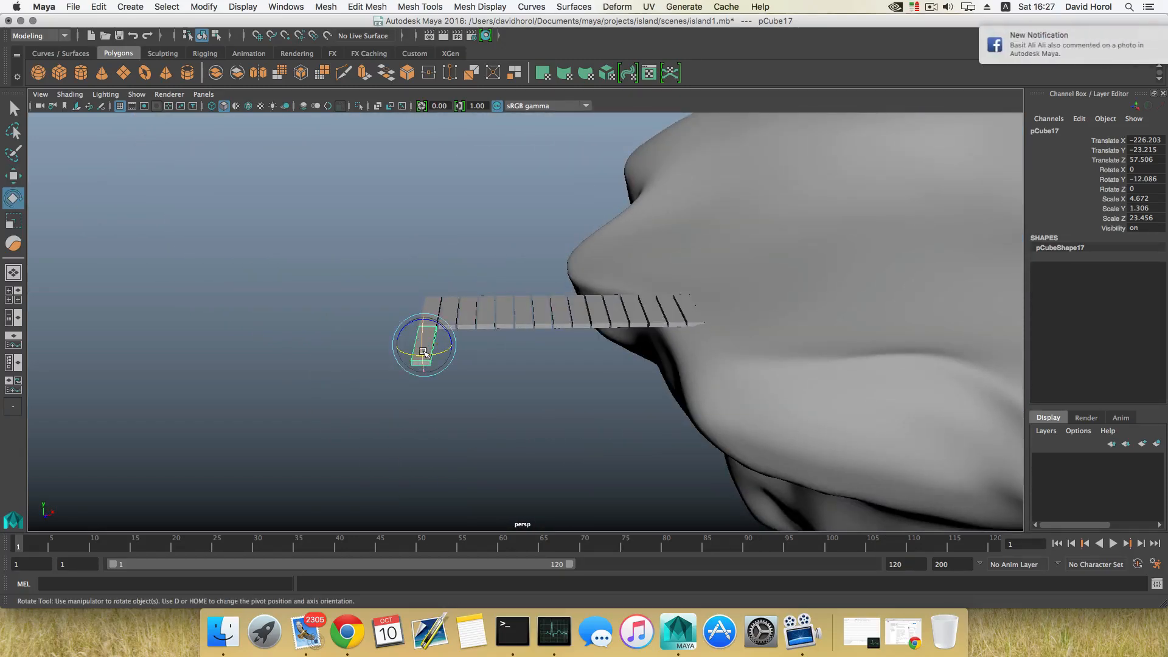
alt+drag(421, 342, 486, 438)
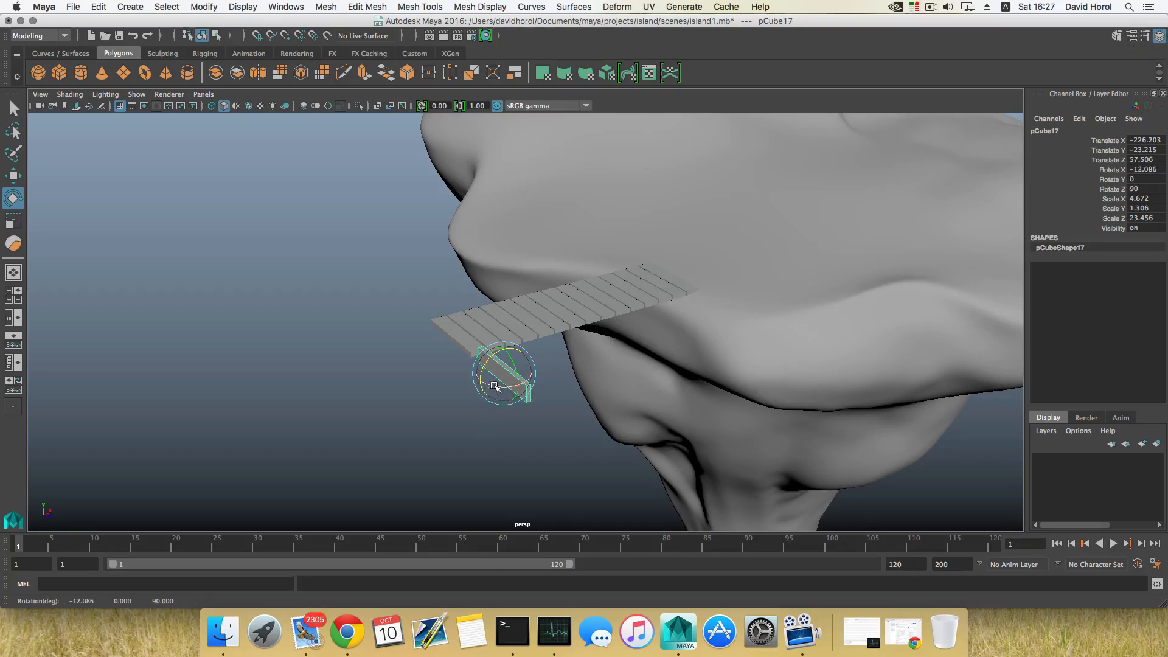
drag(495, 385, 561, 392)
Undo the board rotations, duplicates, moves and the last plank scaling changes
key(z)
key(z)
key(z)
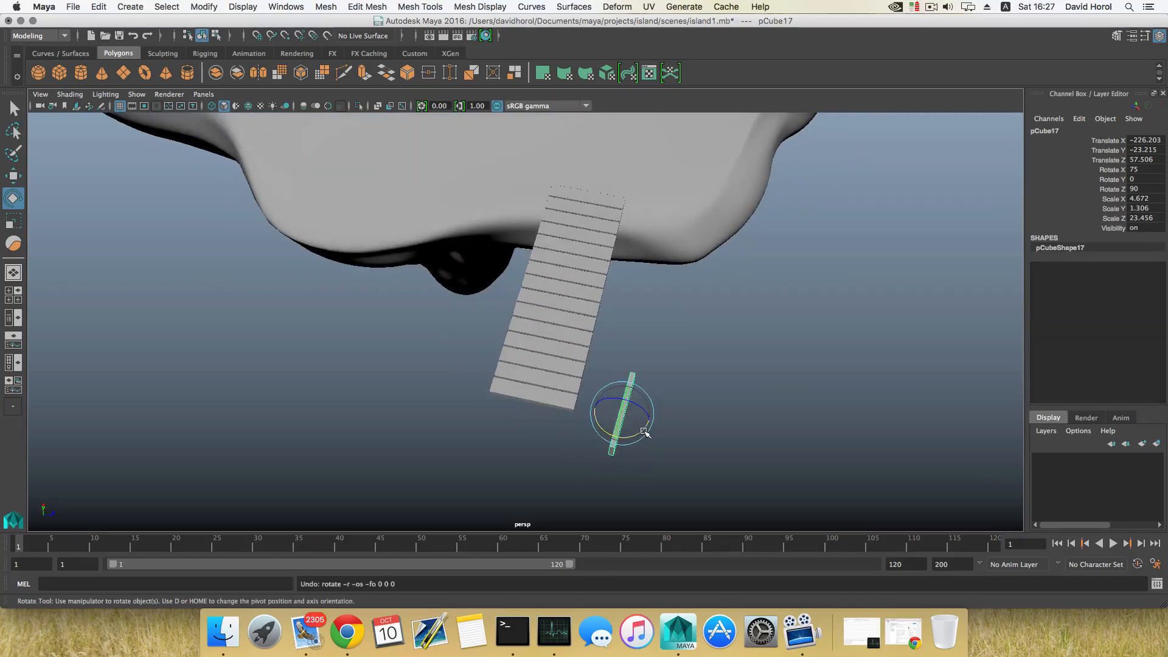
key(z)
key(z)
key(z)
key(z)
key(z)
key(z)
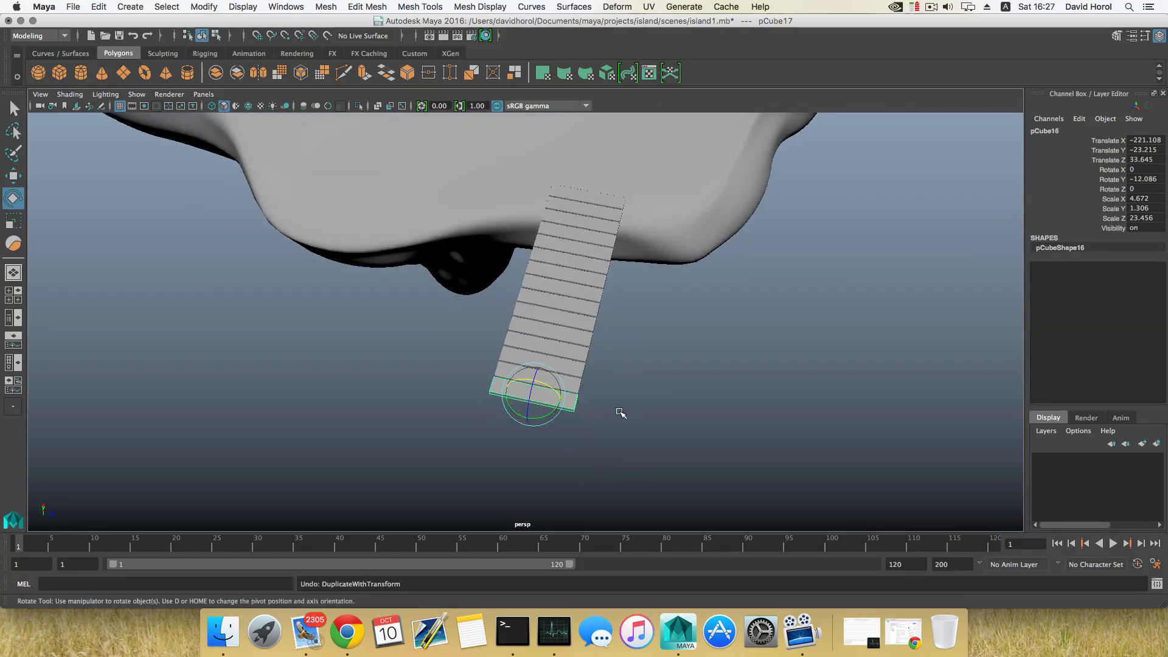
key(z)
key(z)
key(z)
key(z)
key(z)
key(z)
key(z)
key(z)
key(z)
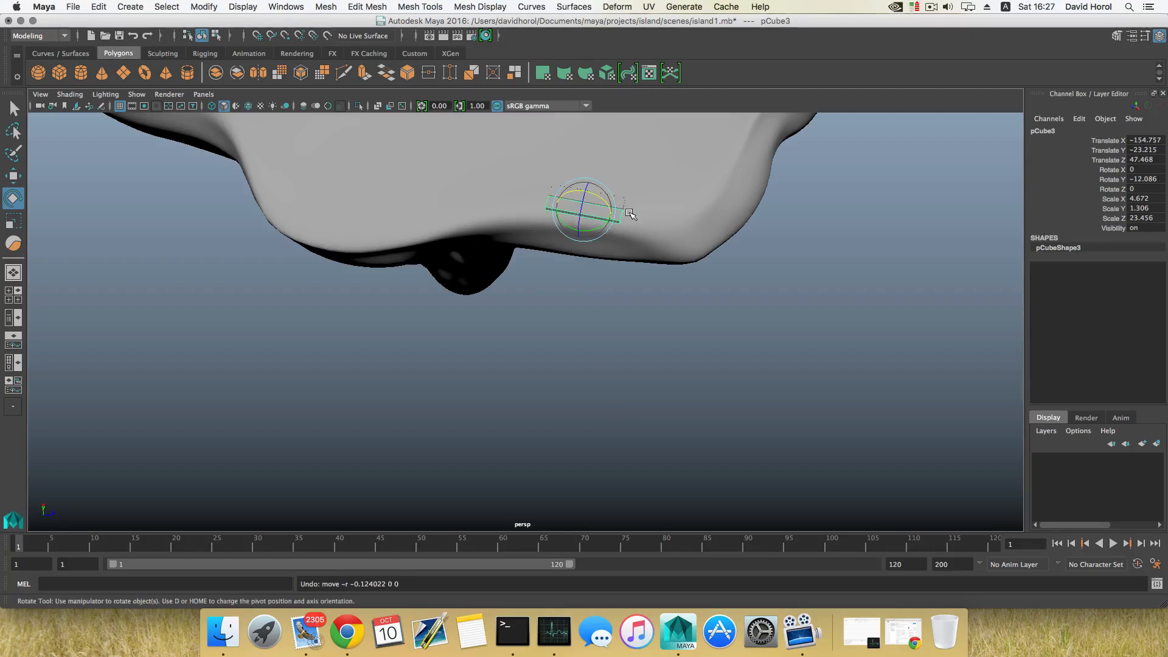
key(z)
key(z)
key(z)
key(z)
key(z)
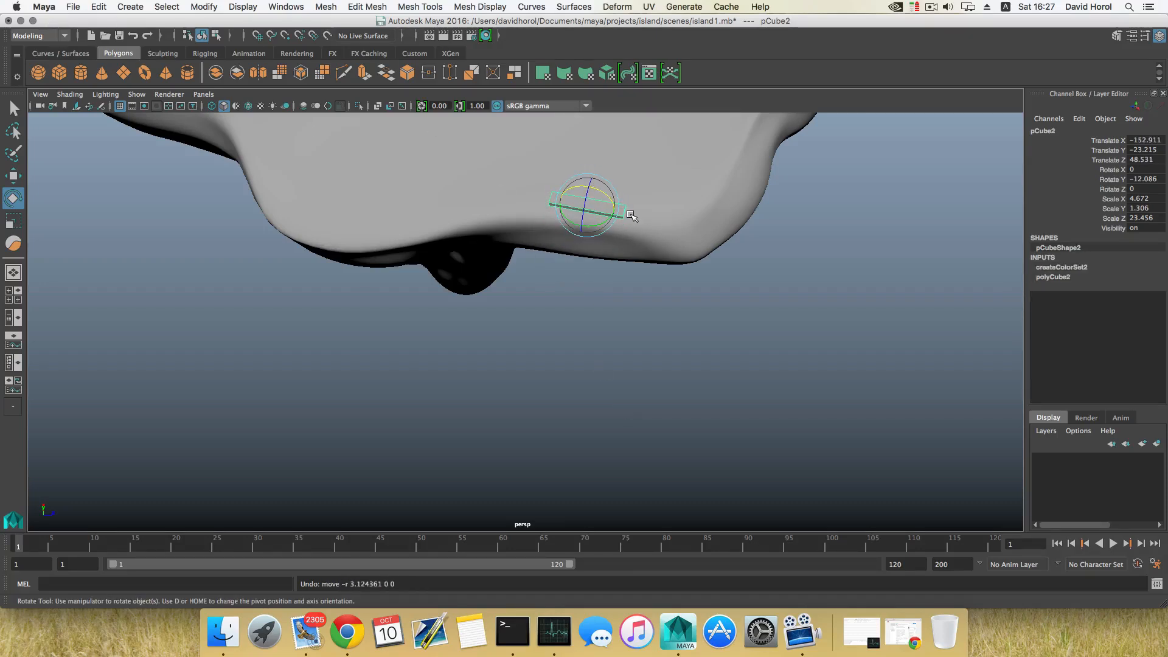
key(z)
key(z)
key(z)
key(z)
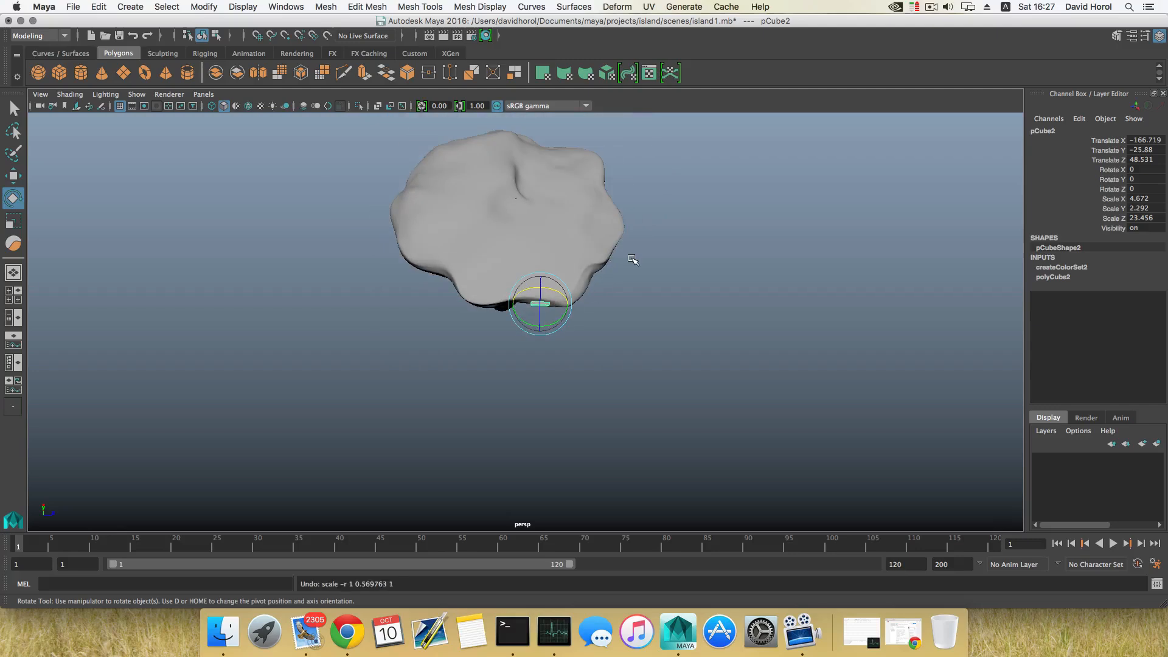
Undo the remaining board moves and scaling back to the single uniformly scaled cube
key(z)
key(z)
key(z)
key(z)
key(z)
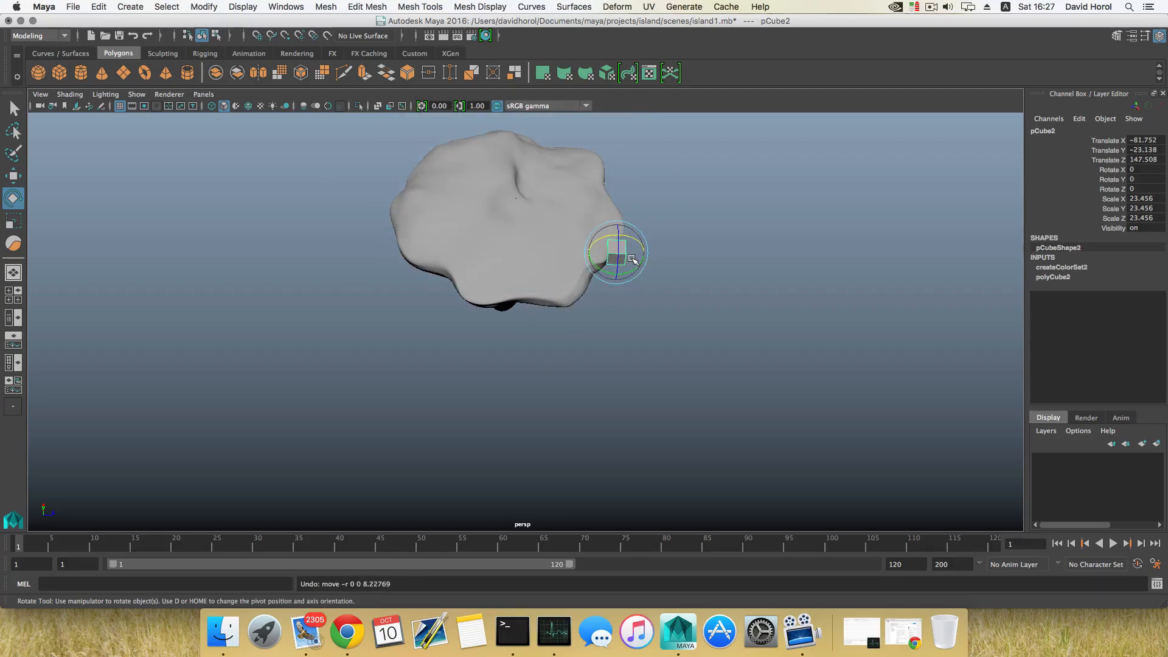
key(z)
key(z)
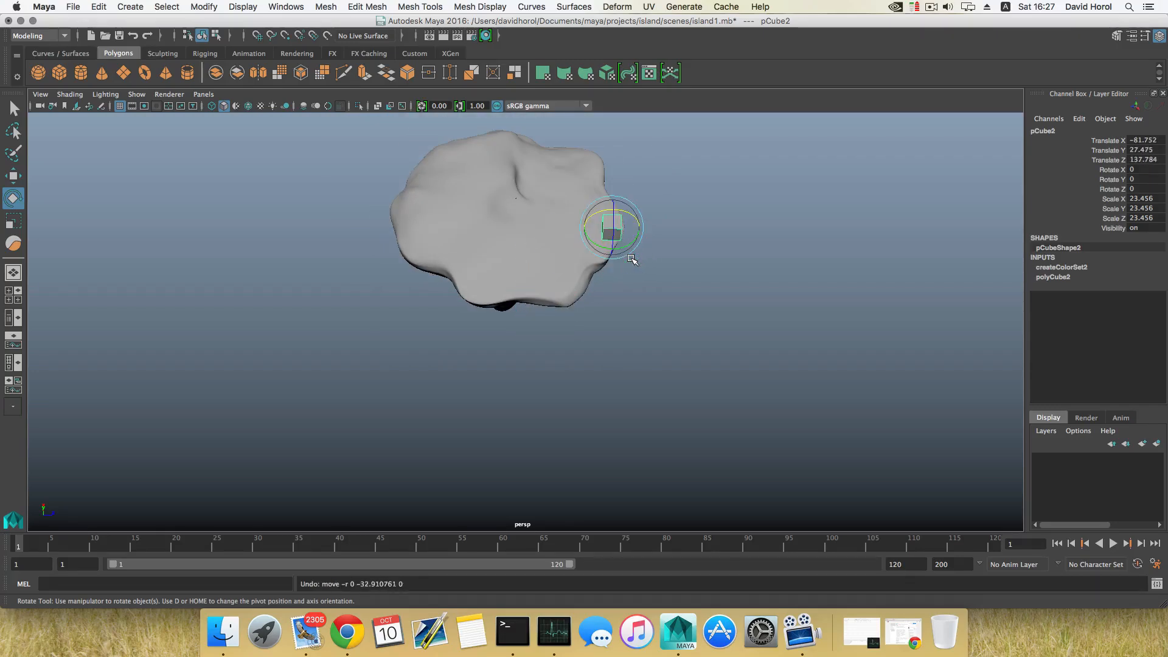
Scale the cube into a thin board about 3.9 by 1.2 by 23.5
alt+drag(632, 259, 590, 310)
key(r)
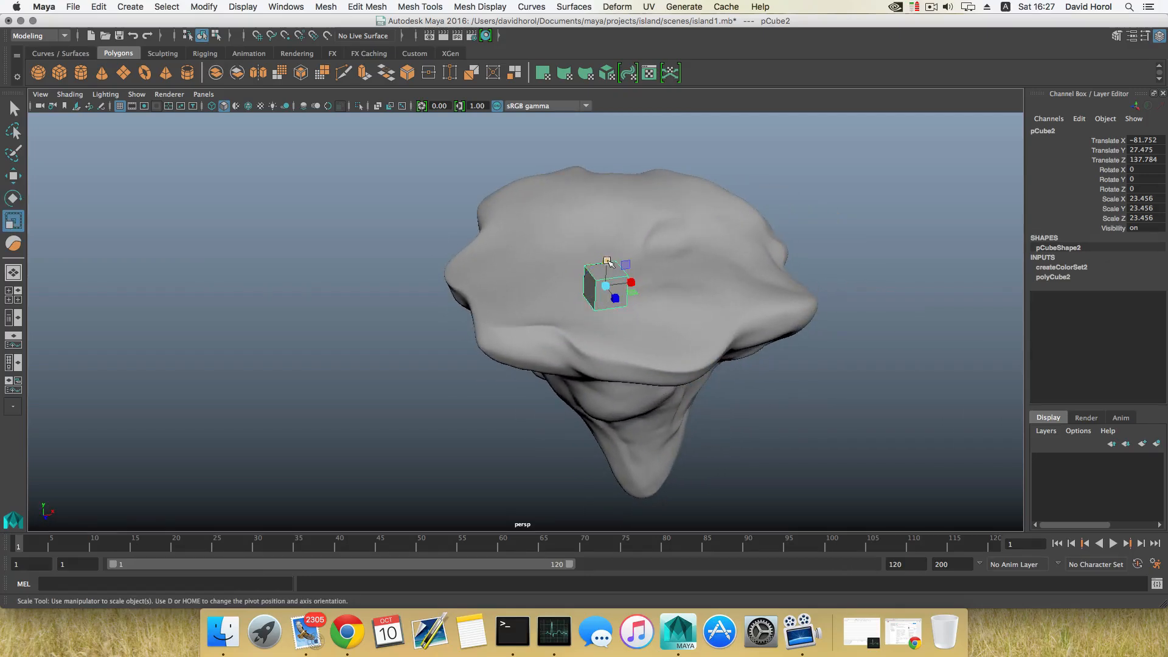
mouse_move(606, 261)
mouse_down()
mouse_move(606, 281)
mouse_move(619, 284)
mouse_move(607, 269)
mouse_up()
scroll(699, 341, up, 6)
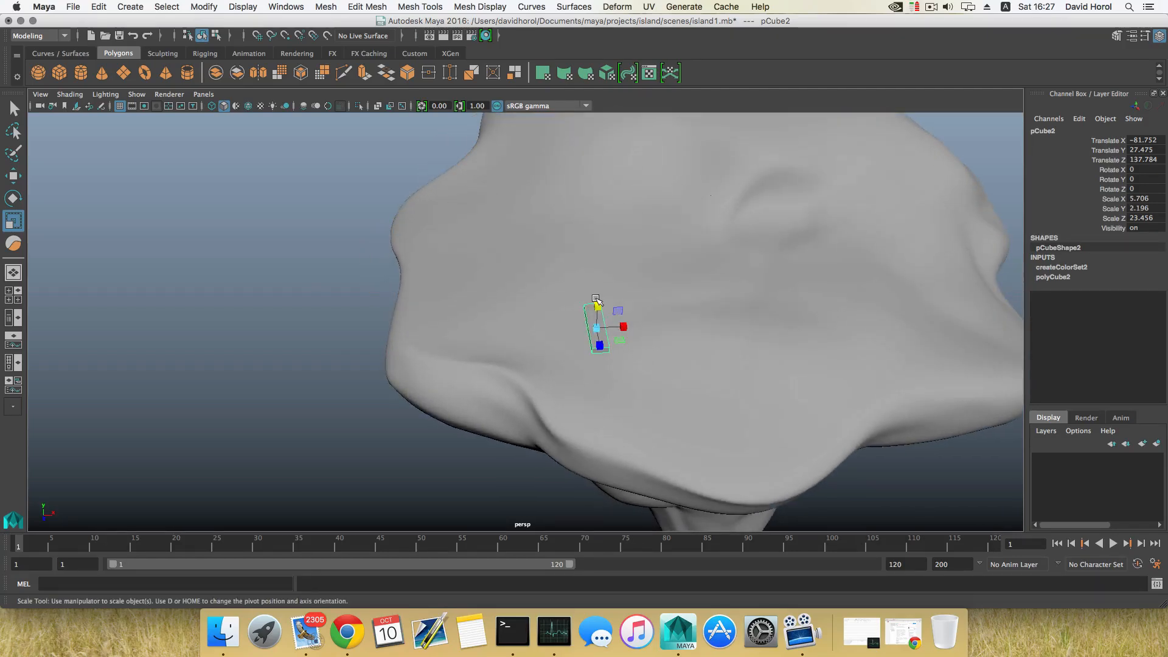
mouse_move(596, 300)
mouse_down()
mouse_move(610, 332)
mouse_move(584, 285)
mouse_up()
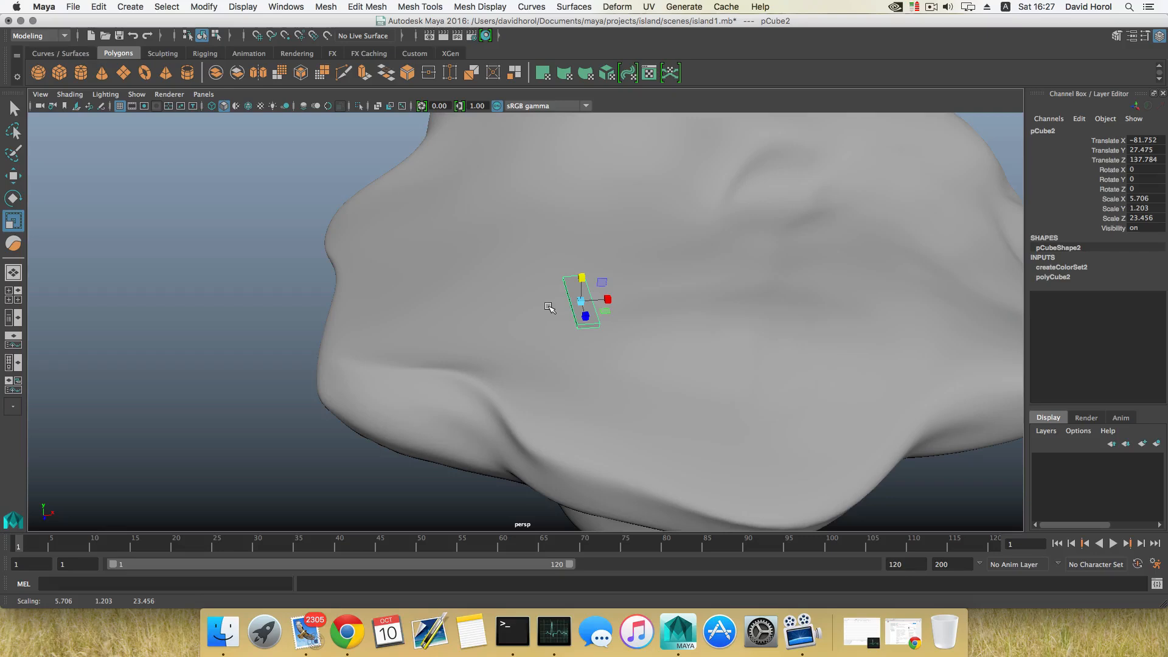
drag(603, 291, 585, 272)
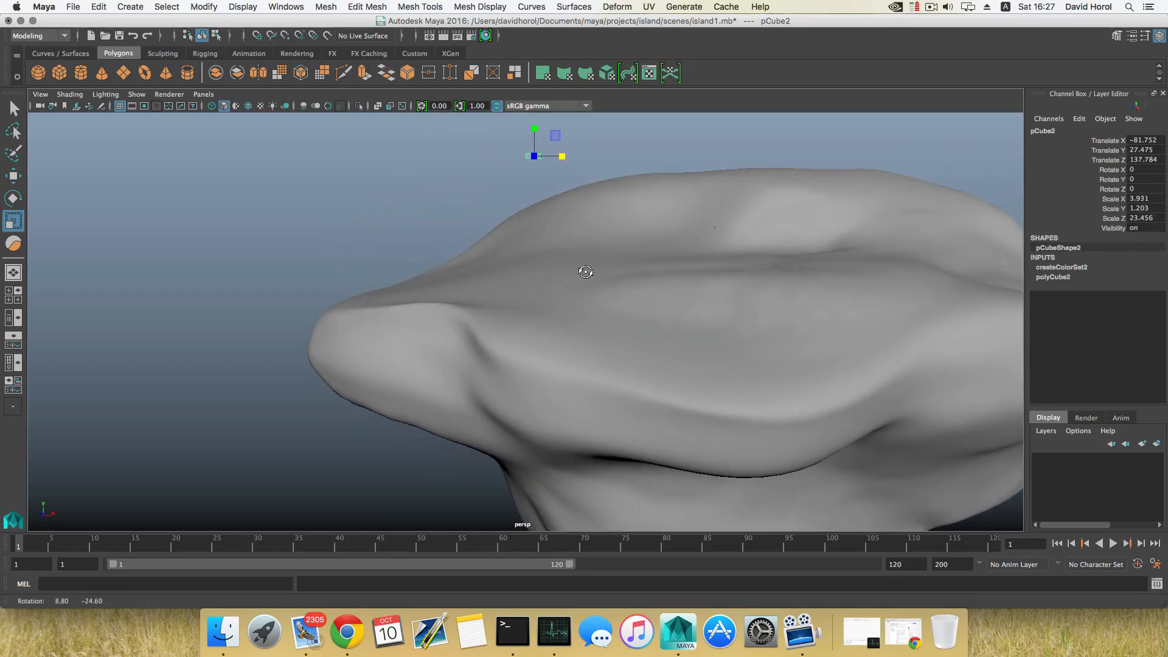
alt+middle_drag(582, 273, 597, 381)
alt+drag(597, 381, 598, 395)
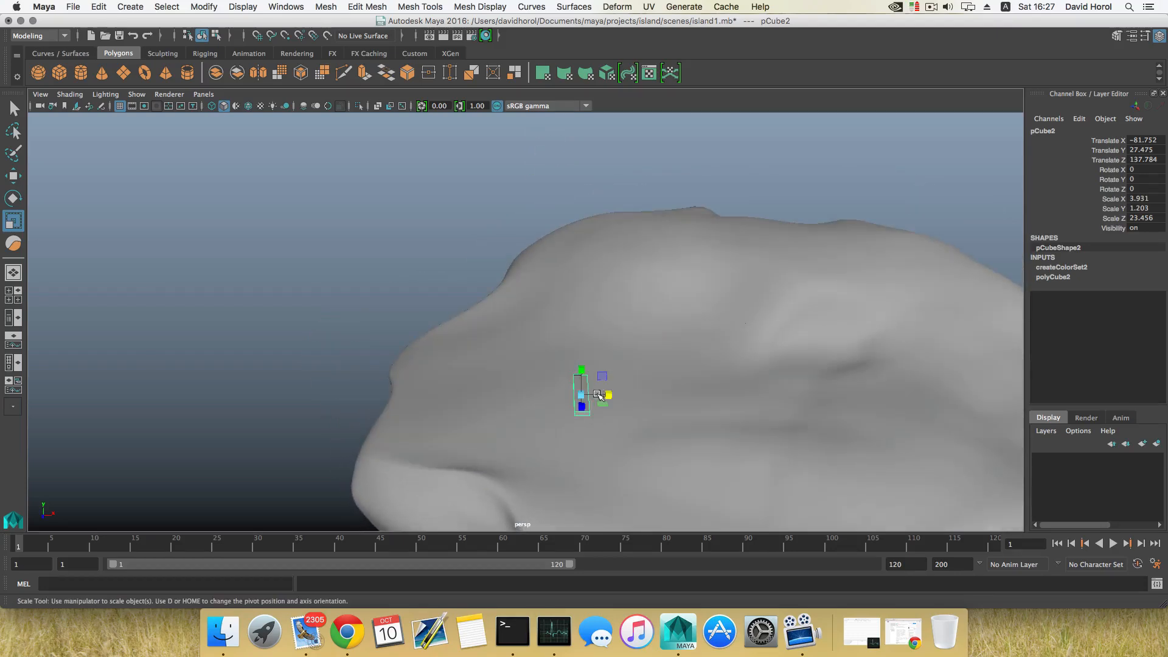
Duplicate the board and move the copy along X to about -85.9
key(ctrl+d)
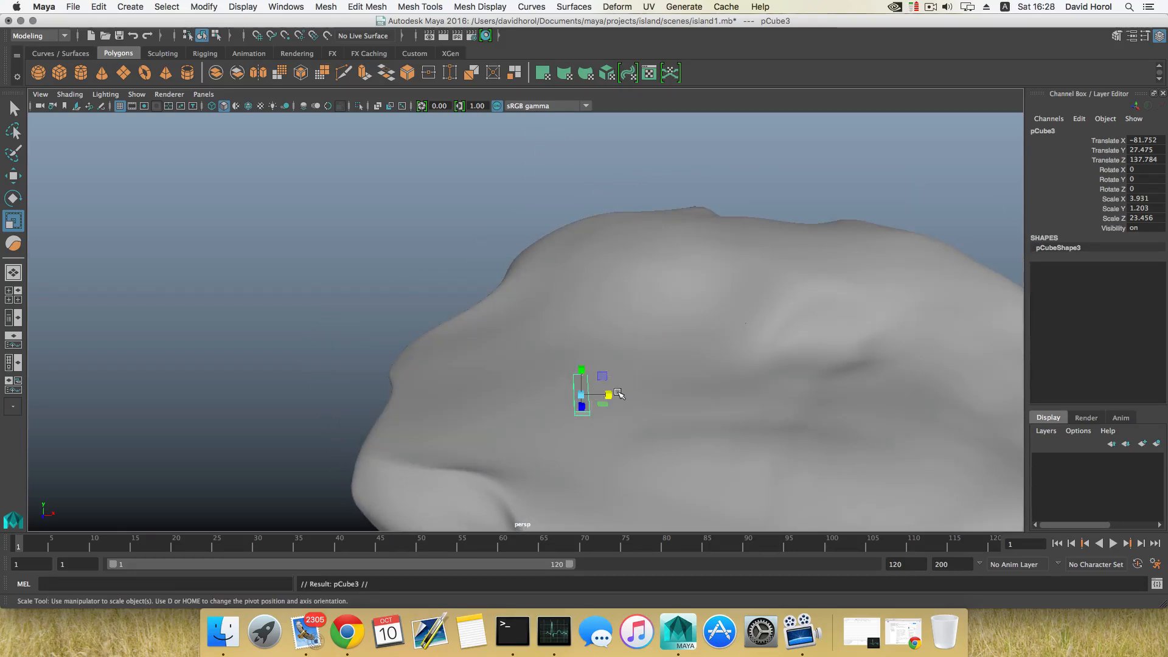
key(w)
drag(608, 395, 598, 420)
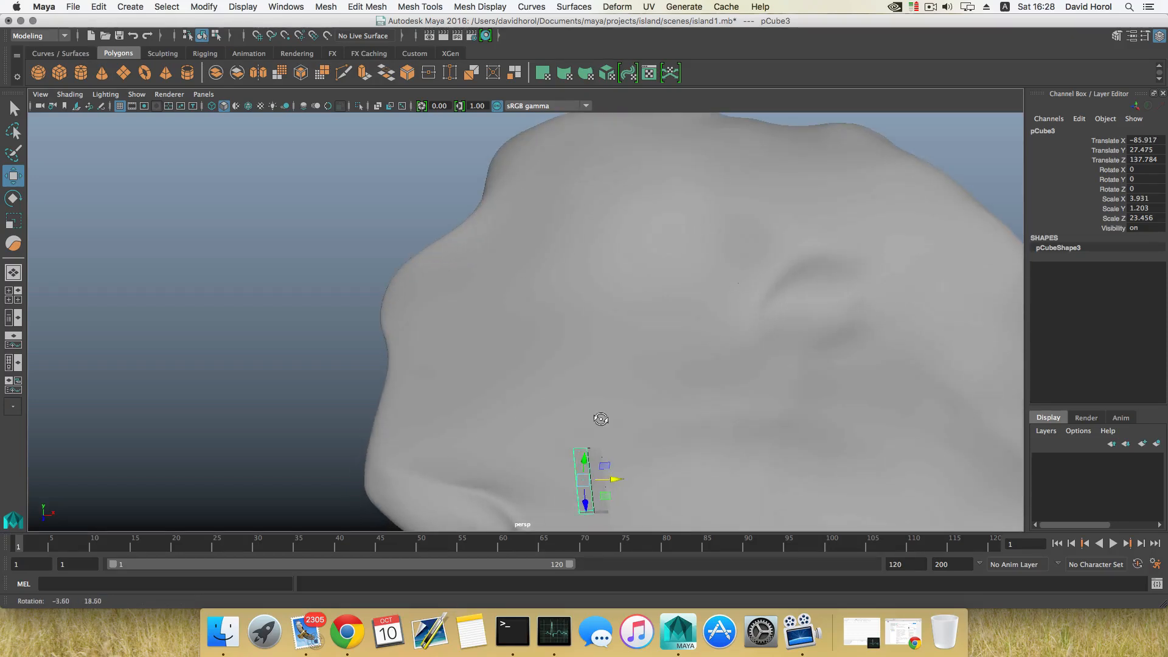
alt+middle_drag(602, 414, 573, 324)
mouse_move(551, 333)
alt+mouse_down()
mouse_move(657, 378)
mouse_move(586, 347)
mouse_move(570, 368)
mouse_move(569, 346)
alt+mouse_up()
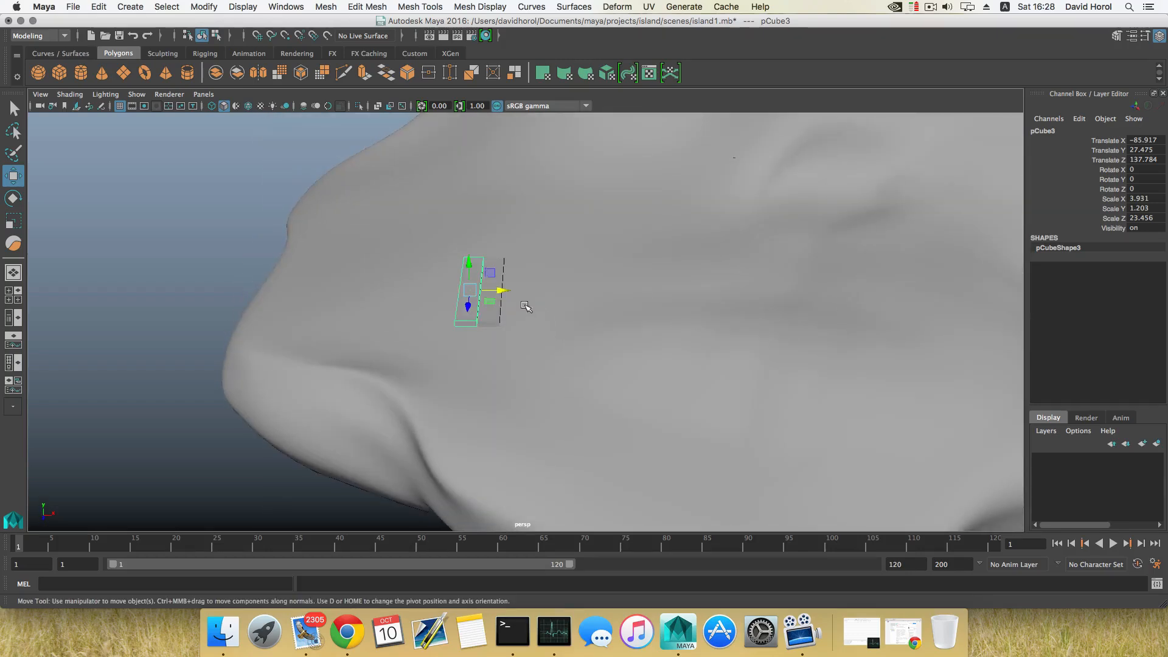
Repeat the duplicate-with-transform to extend the row of boards out to about X -160.9
key(shift+d)
key(shift+d)
key(shift+d)
key(shift+d)
key(shift+d)
key(shift+d)
key(shift+d)
key(shift+d)
key(shift+d)
key(shift+d)
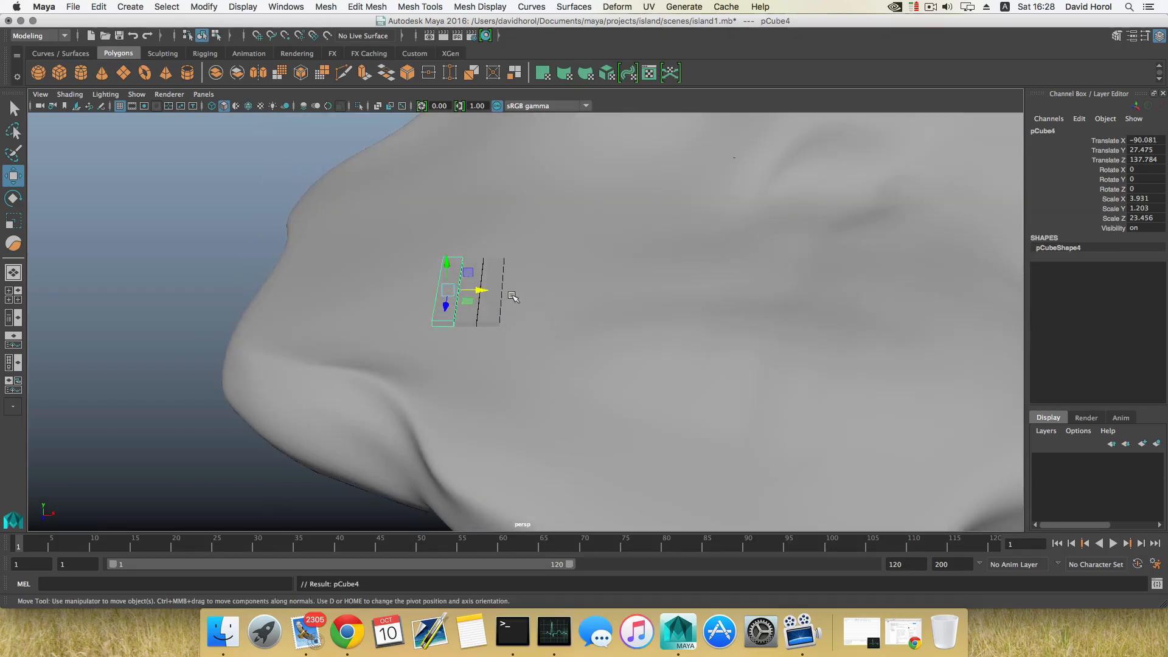
key(shift+d)
key(shift+d)
key(shift+d)
key(shift+d)
key(shift+d)
key(shift+d)
key(shift+d)
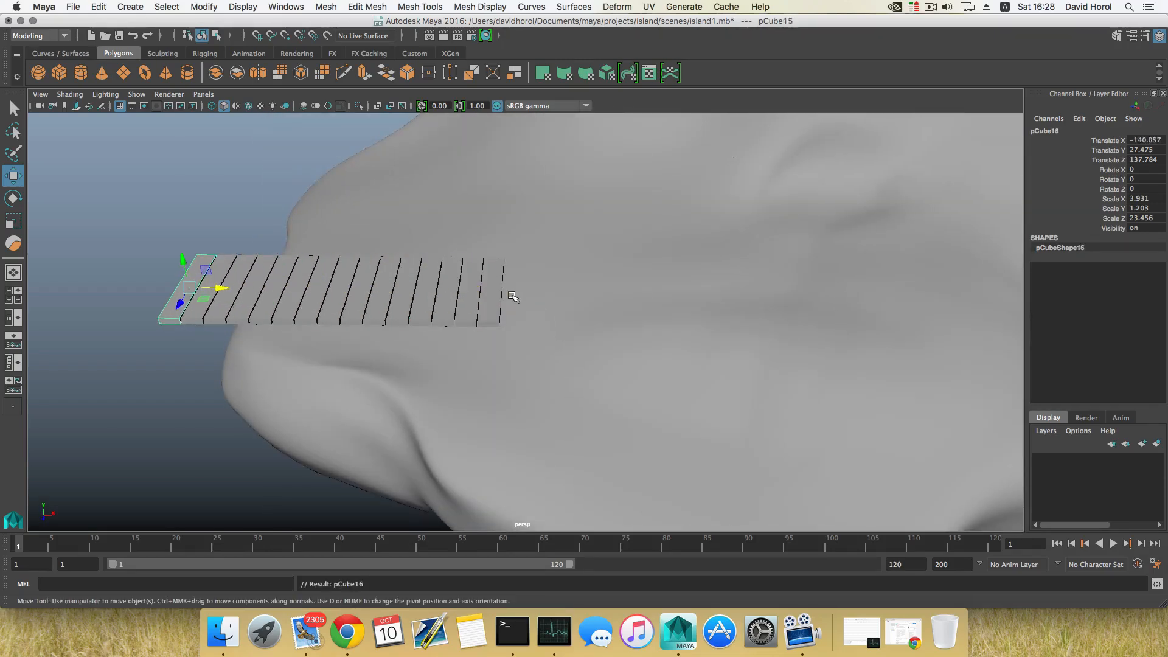
scroll(513, 296, down, 6)
alt+middle_drag(395, 330, 478, 334)
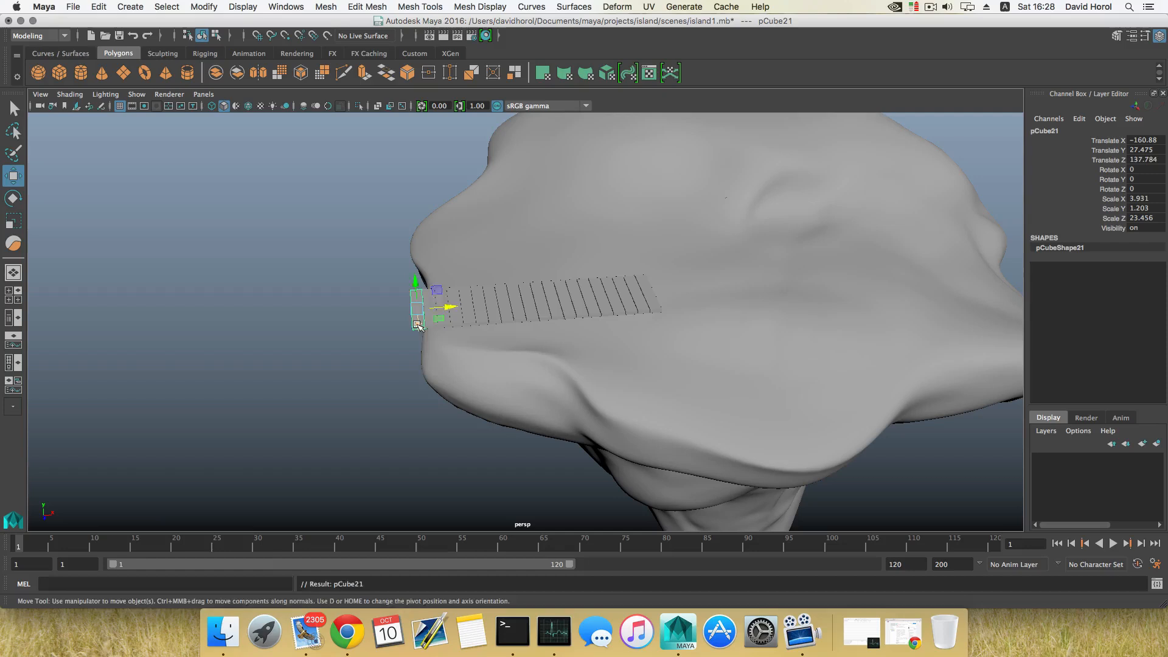
Rotate the last board 90° on X and Z and move it to about X -146.9, Z 150.5 across the row's end
drag(418, 325, 527, 359)
key(e)
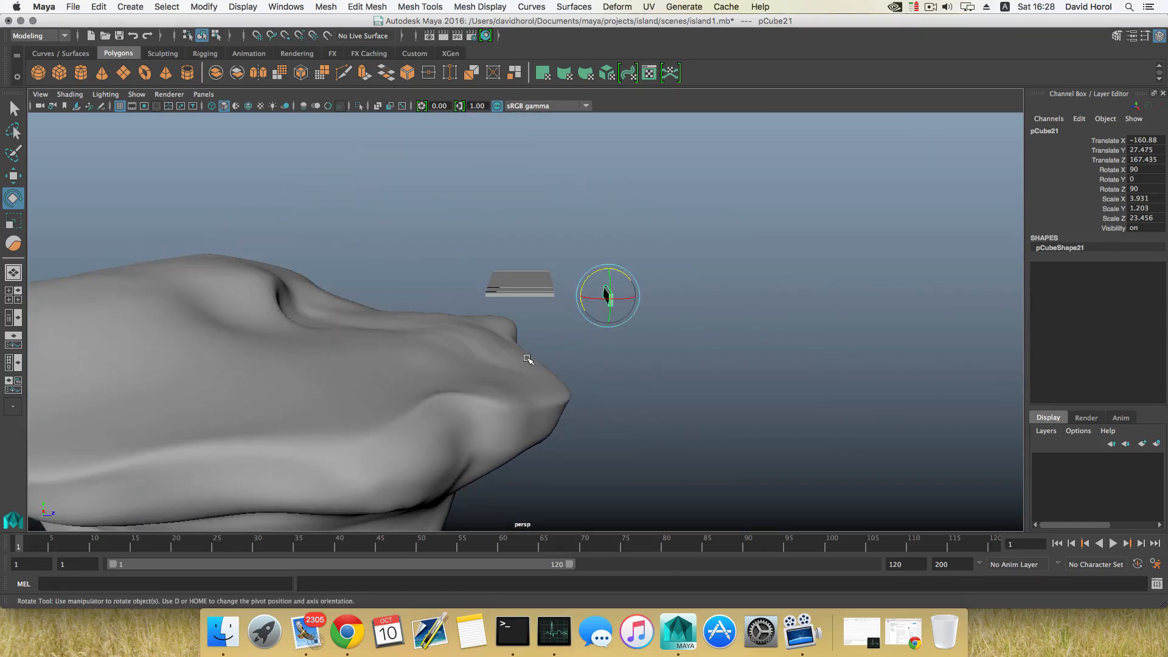
key(w)
drag(636, 298, 430, 318)
scroll(430, 318, up, 2)
scroll(430, 317, up, 4)
alt+middle_drag(391, 304, 491, 391)
alt+drag(490, 391, 467, 353)
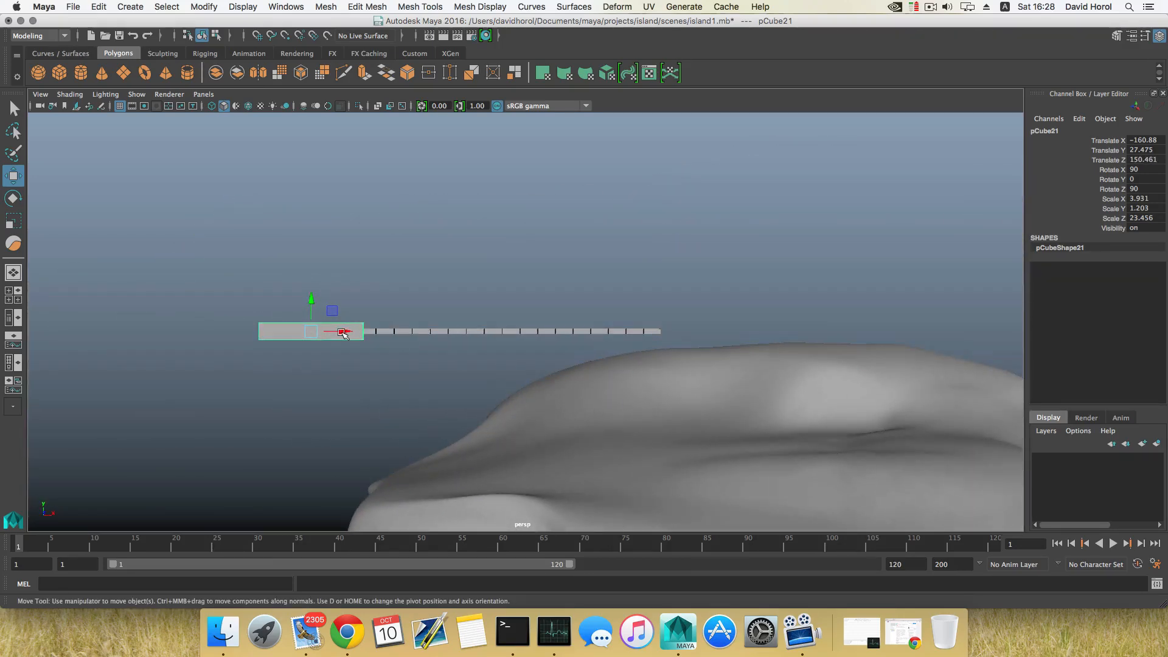
drag(345, 331, 403, 341)
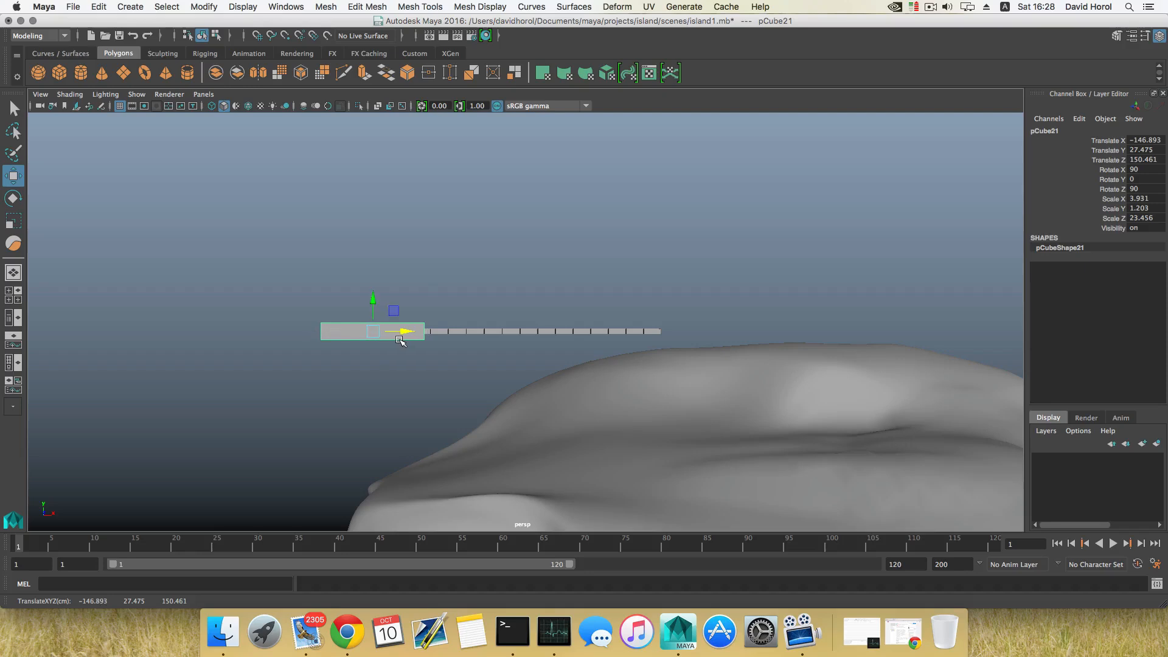
Scale the crosswise board to about 2.09 on X and raise it slightly to about Y 28.06
alt+middle_drag(402, 344, 446, 362)
alt+right_drag(445, 363, 550, 458)
alt+drag(550, 459, 542, 396)
alt+right_drag(542, 396, 491, 380)
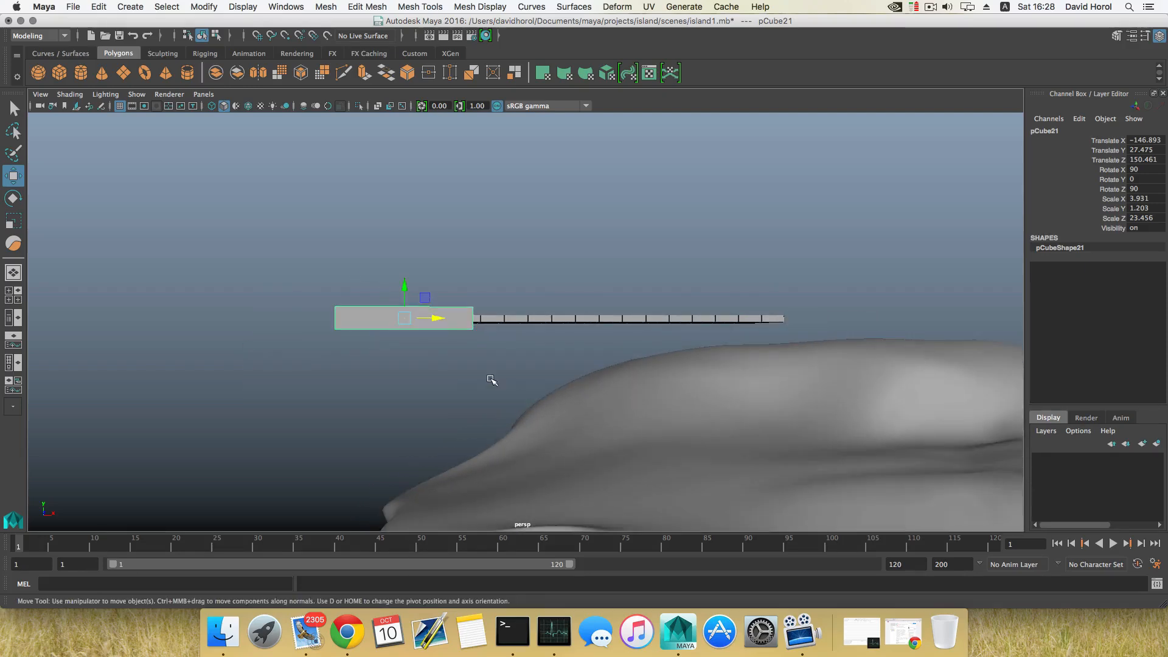
alt+drag(491, 380, 424, 351)
key(e)
key(r)
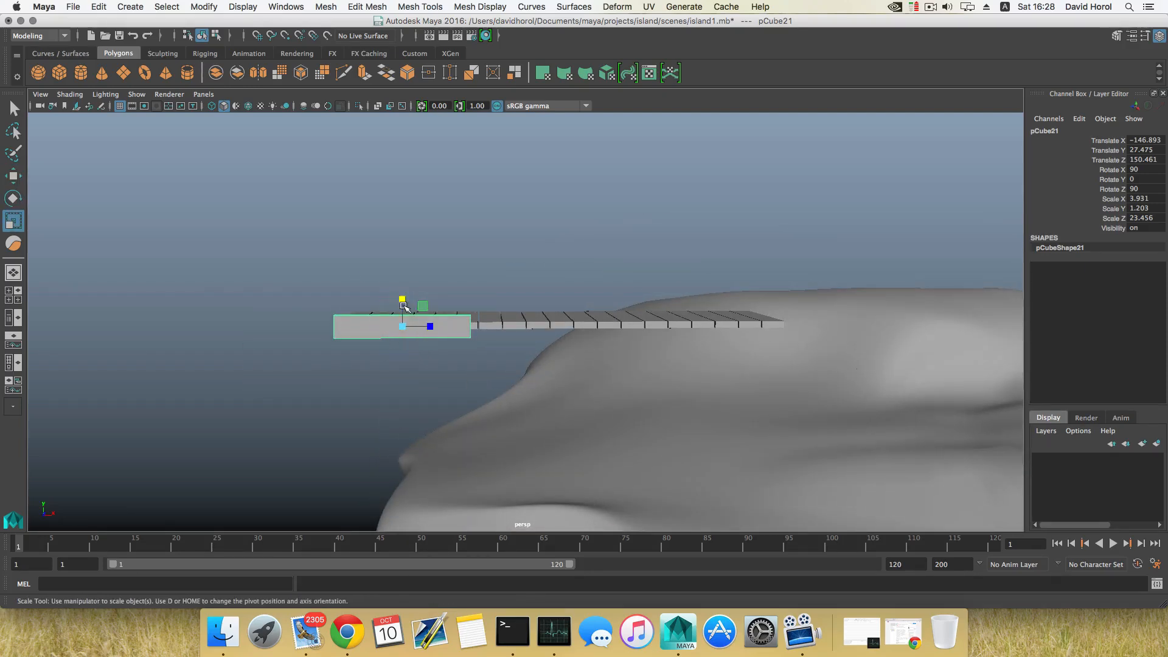
drag(404, 306, 561, 346)
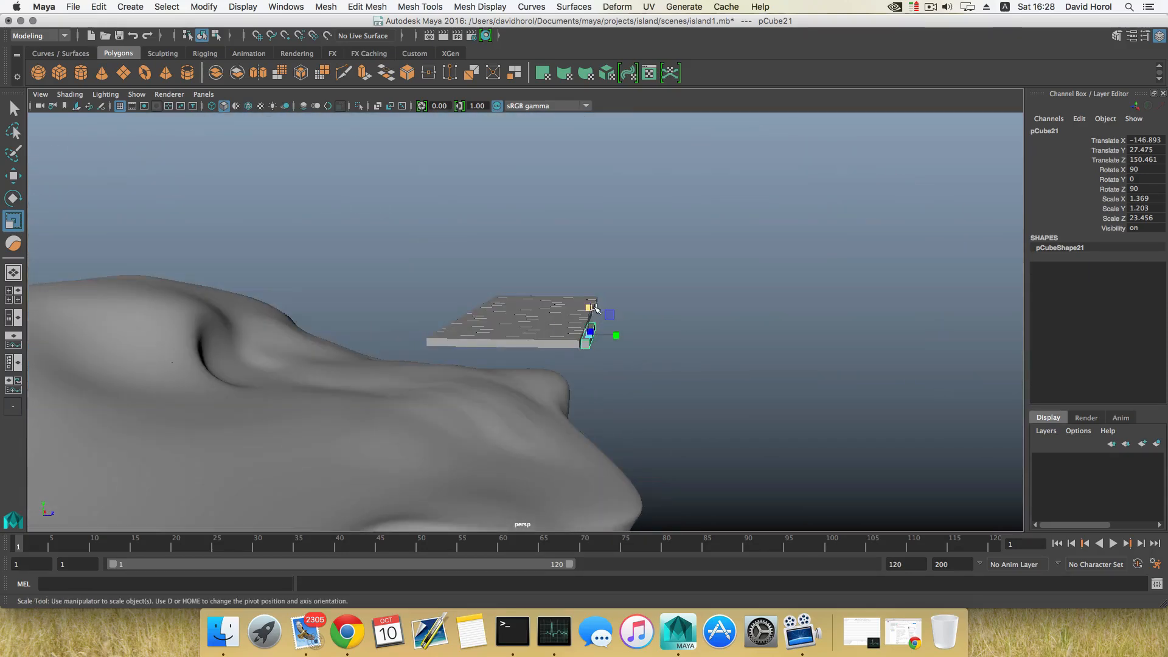
drag(594, 308, 478, 304)
key(w)
key(r)
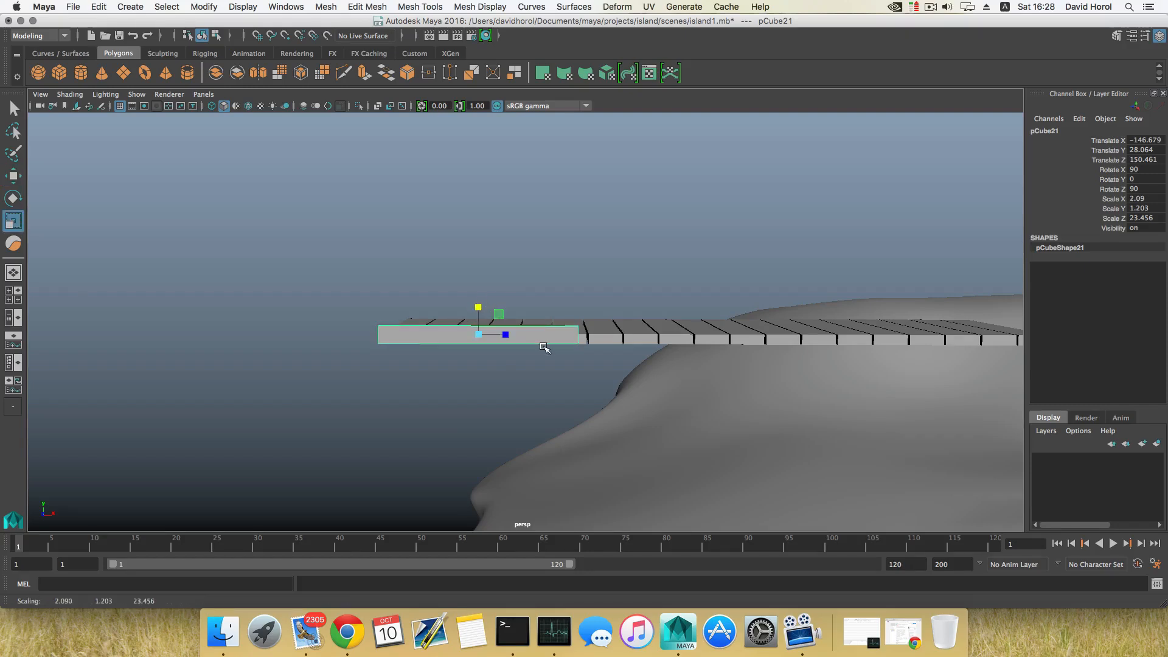
alt+middle_drag(543, 348, 476, 345)
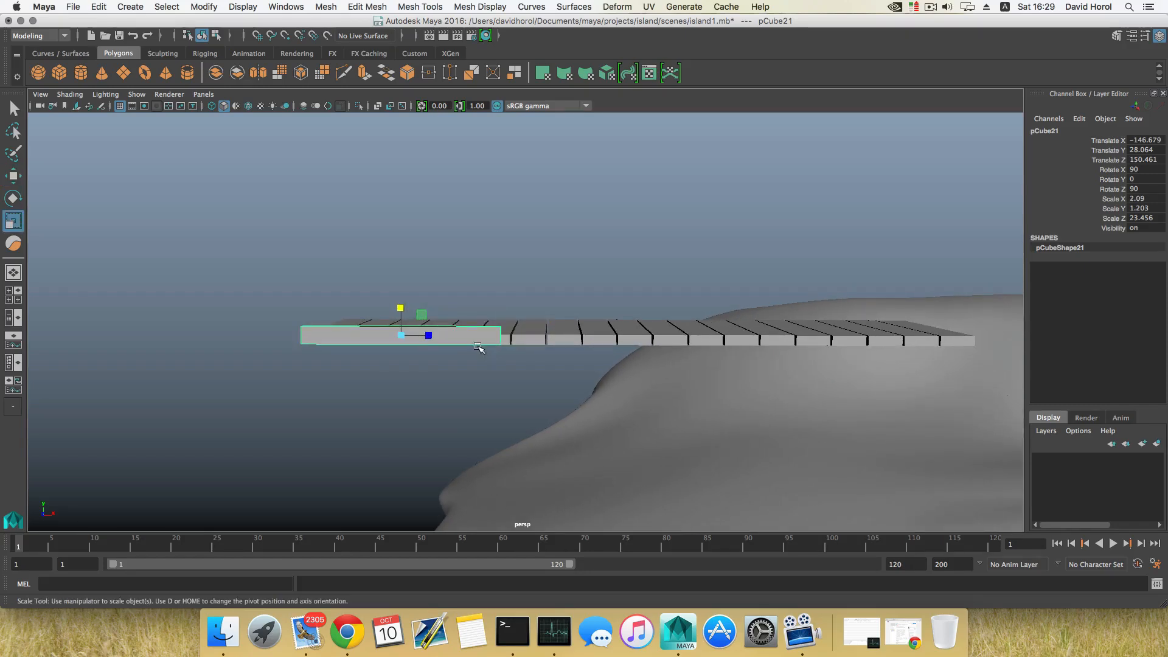
alt+drag(478, 346, 489, 376)
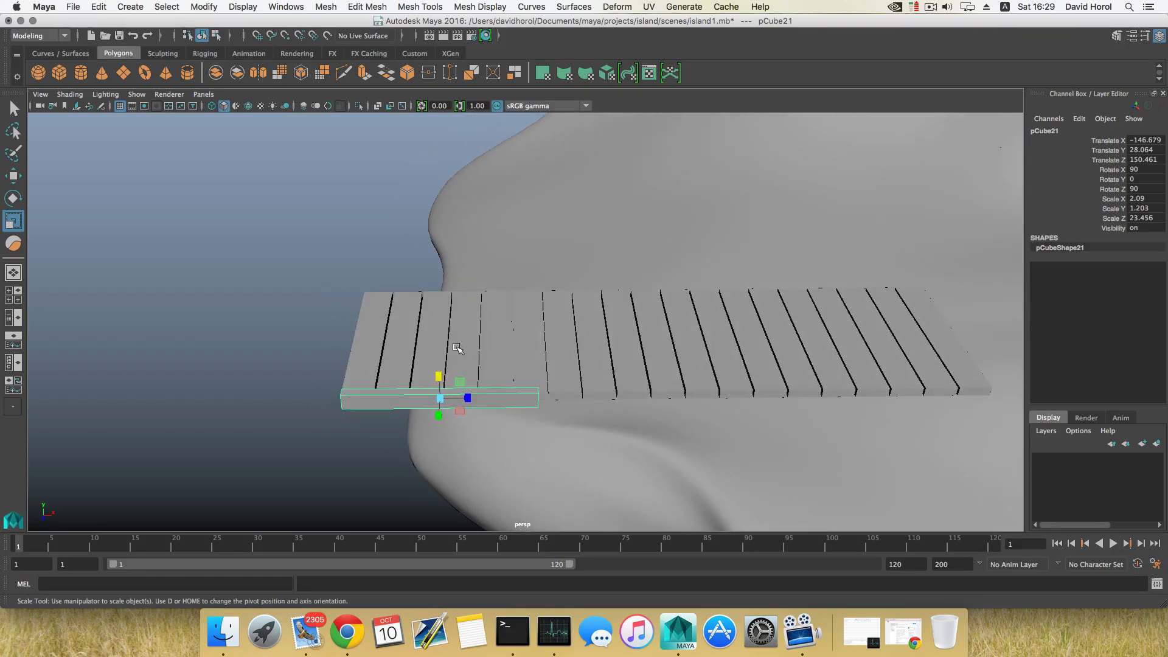
Move the crosswise board's end vertices inward along X to shorten it
right_drag(521, 398, 472, 295)
drag(518, 332, 515, 399)
key(w)
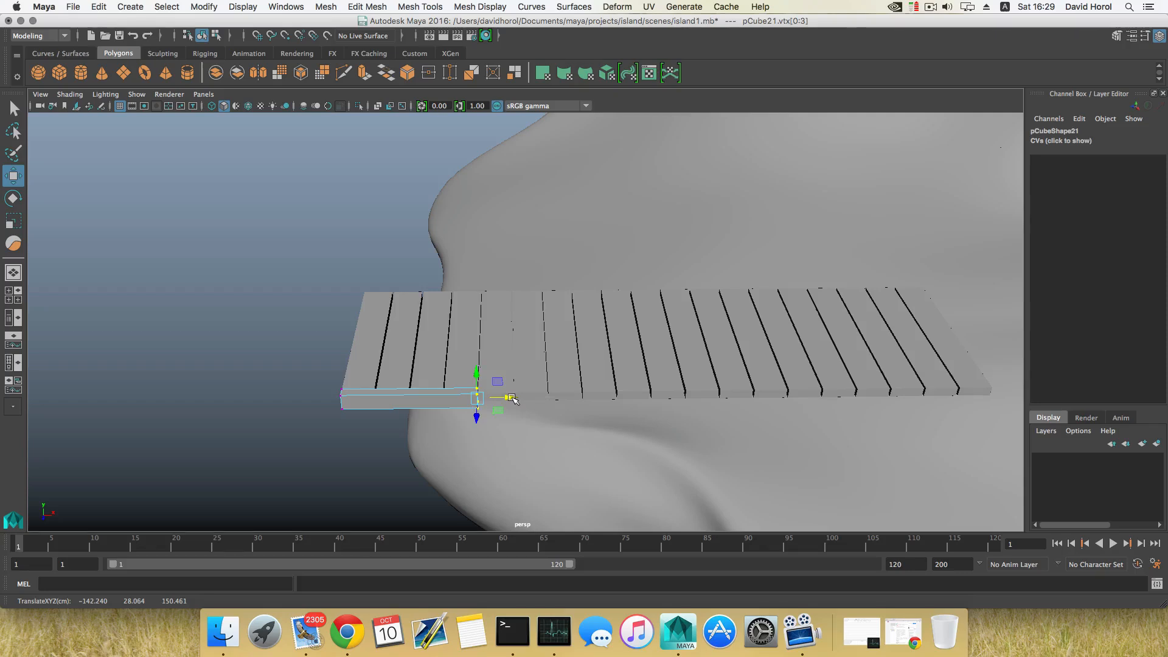
key(F8)
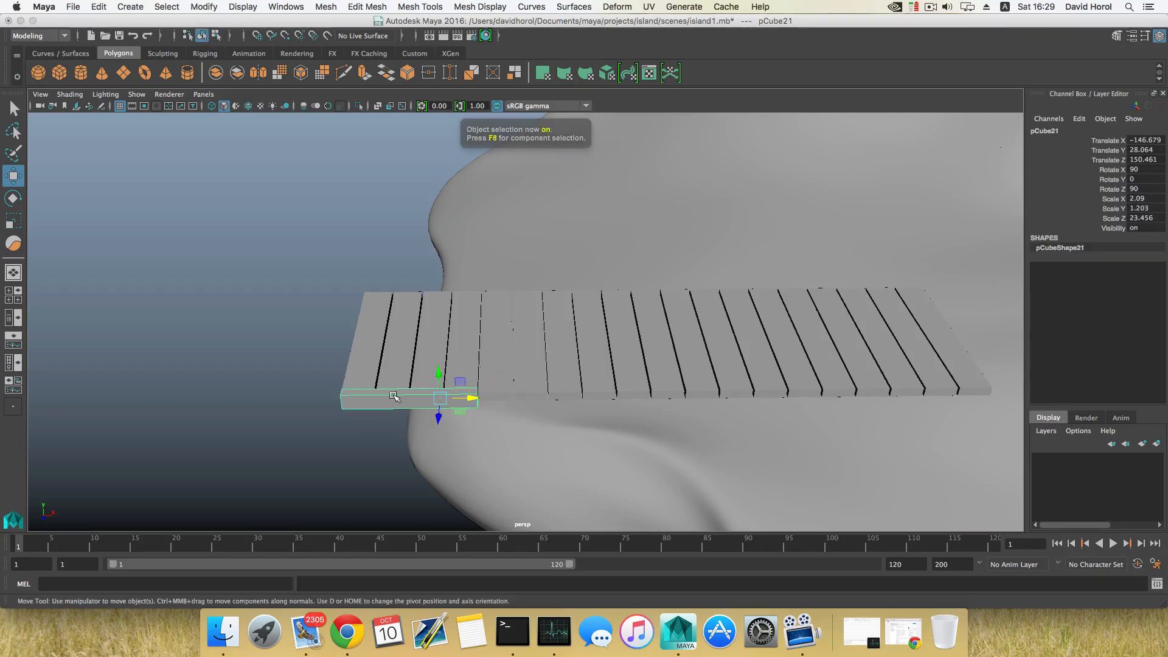
alt+drag(394, 396, 420, 391)
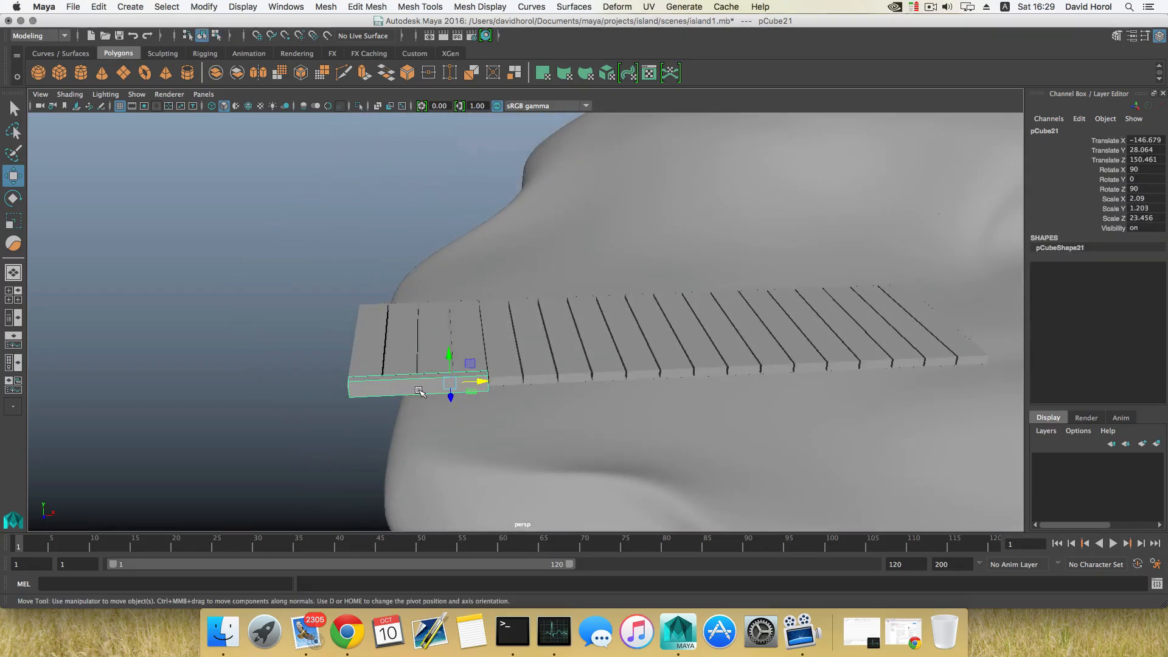
right_drag(466, 377, 402, 309)
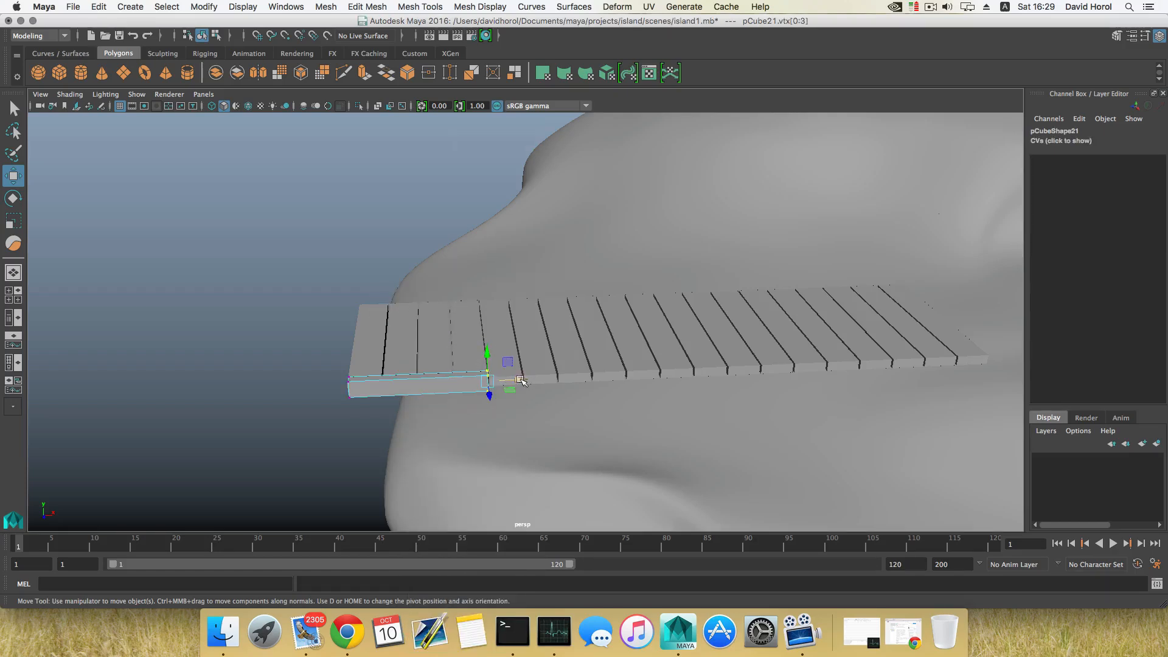
drag(522, 381, 503, 381)
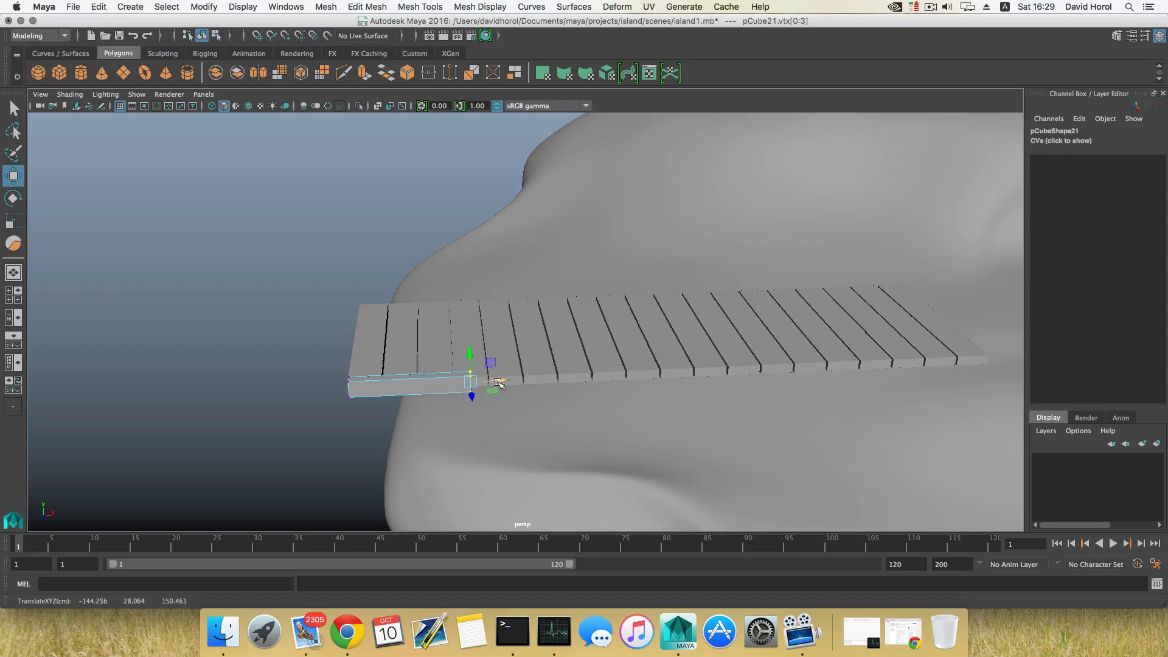
key(F8)
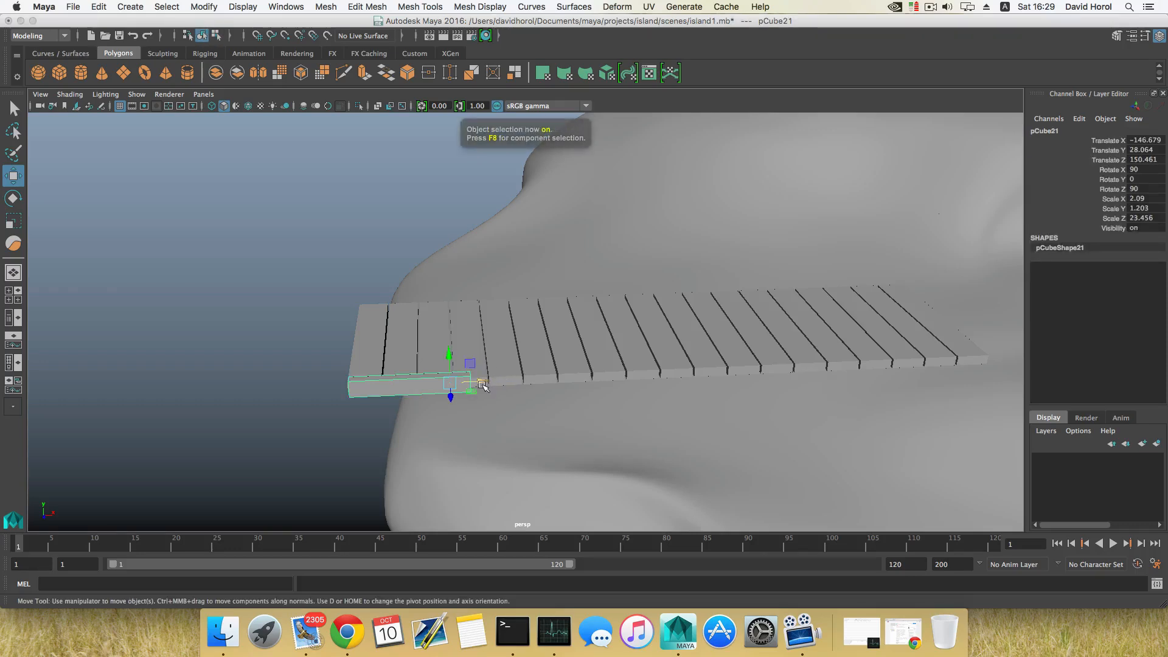
Duplicate the crosswise board to about X -128.3 and switch the viewport to wireframe on shaded
drag(483, 385, 638, 392)
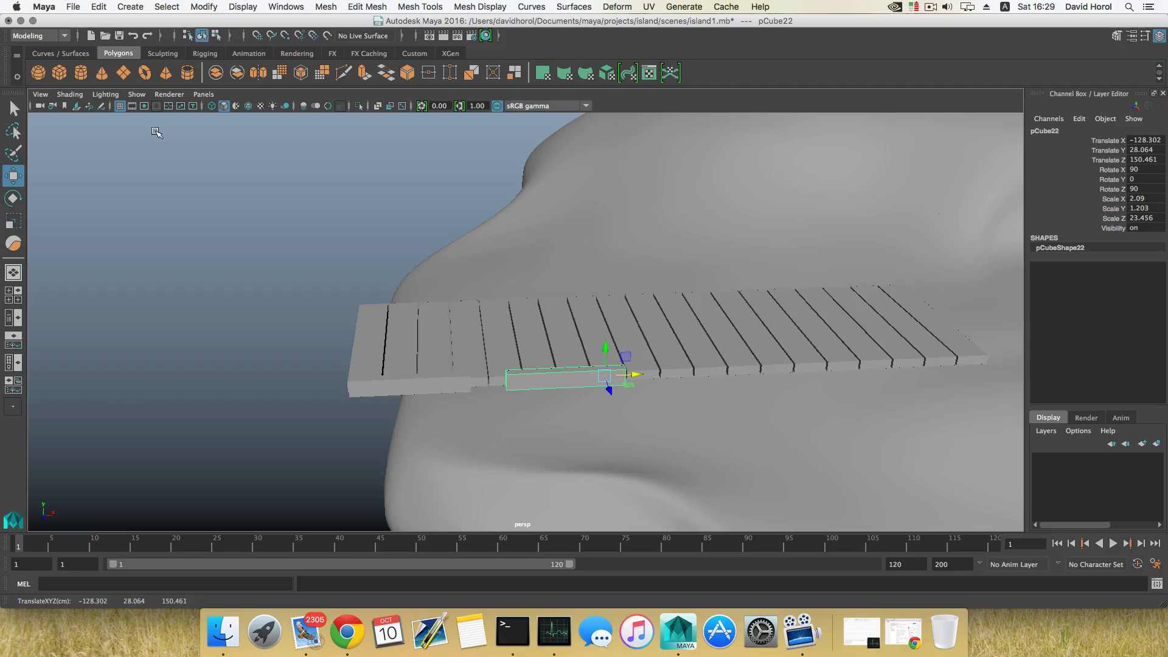
click(70, 94)
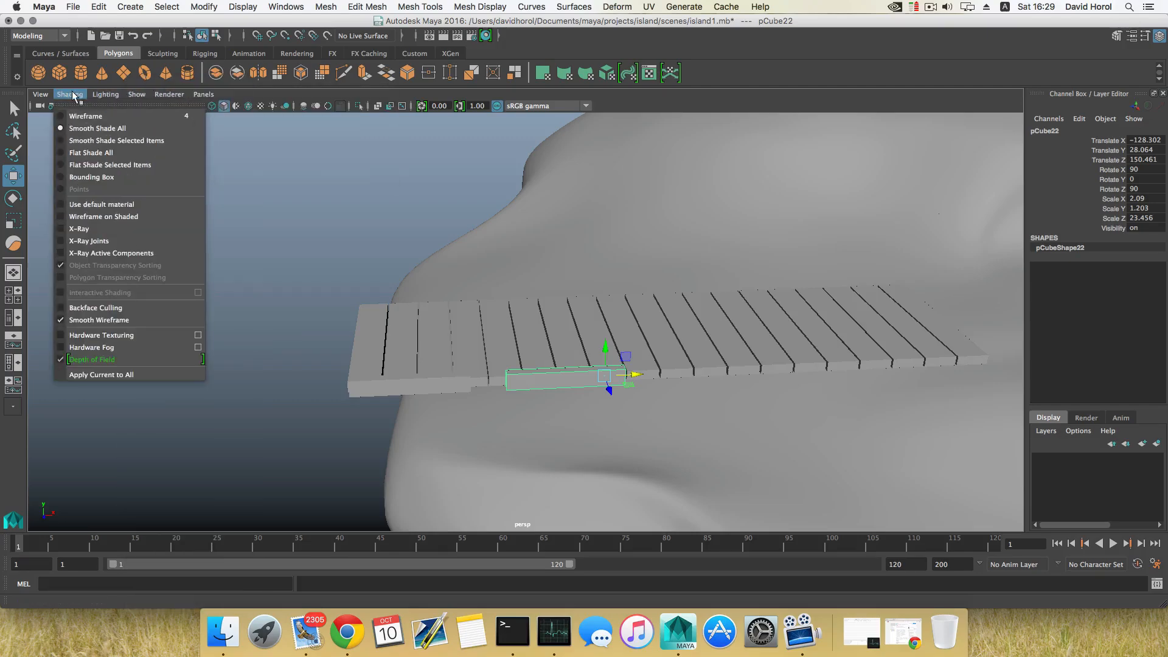
click(83, 220)
Duplicate two more crosswise boards, placing them along X at about -110 and -91.6
alt+drag(493, 381, 482, 376)
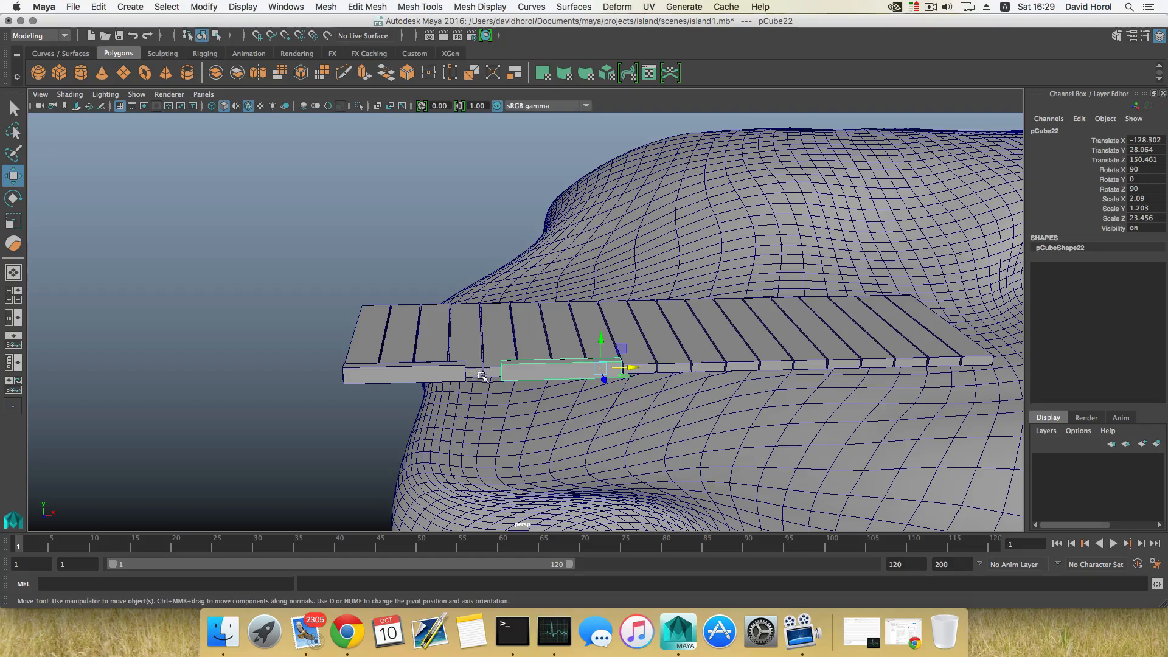
alt+drag(483, 376, 619, 450)
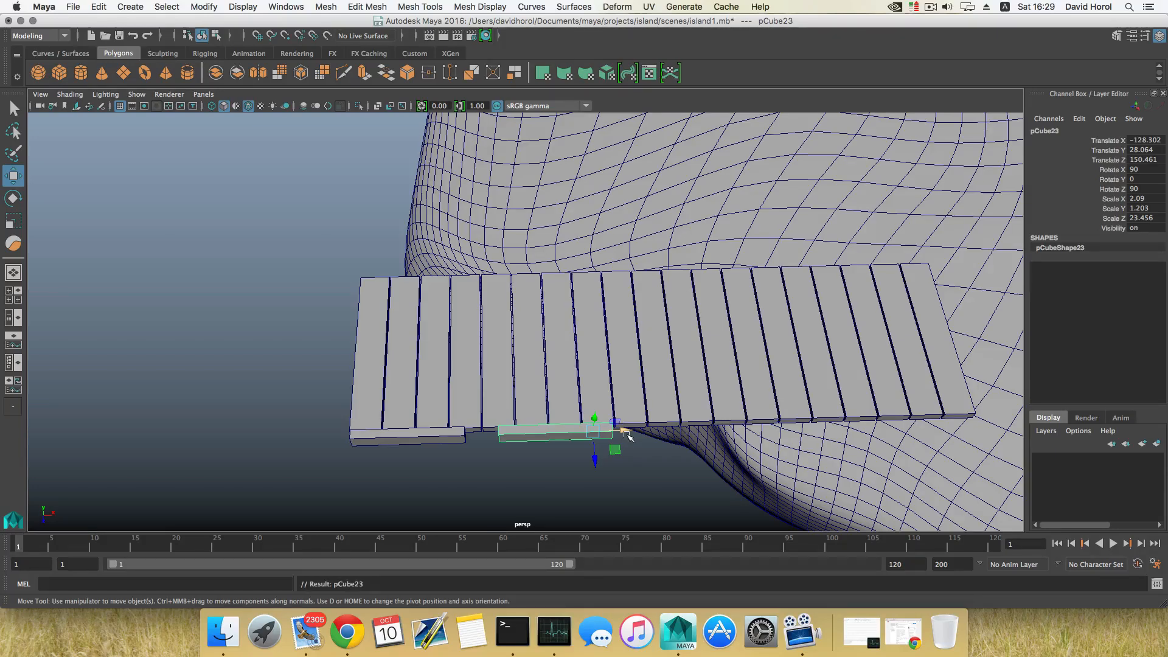
drag(628, 433, 772, 428)
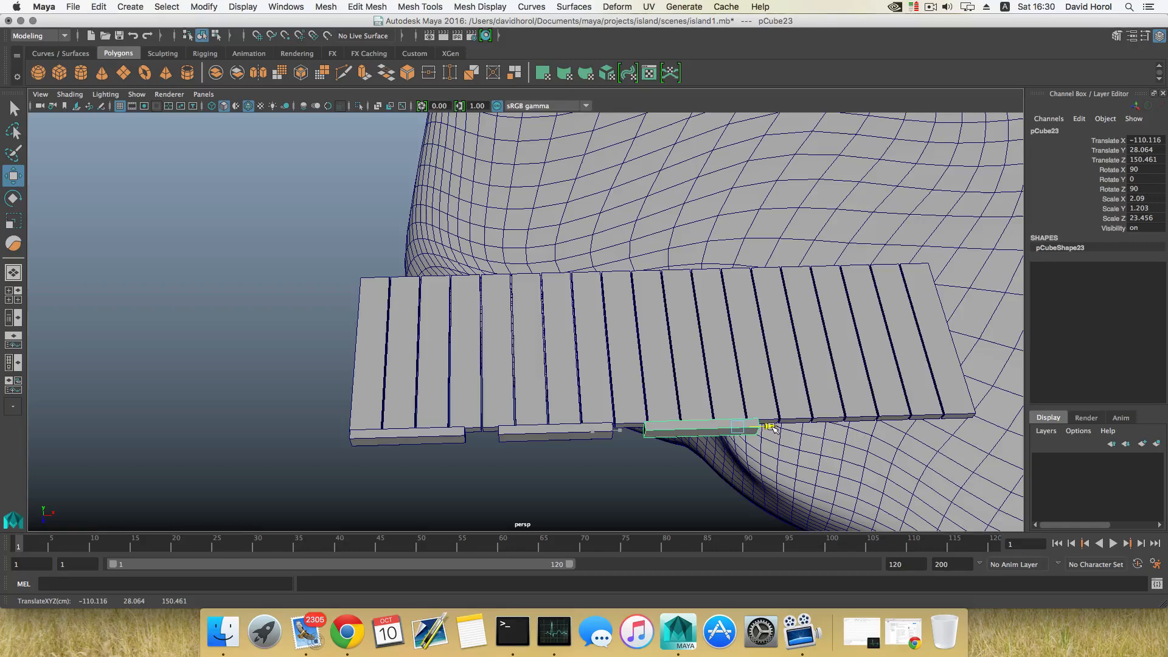
alt+middle_drag(772, 427, 599, 411)
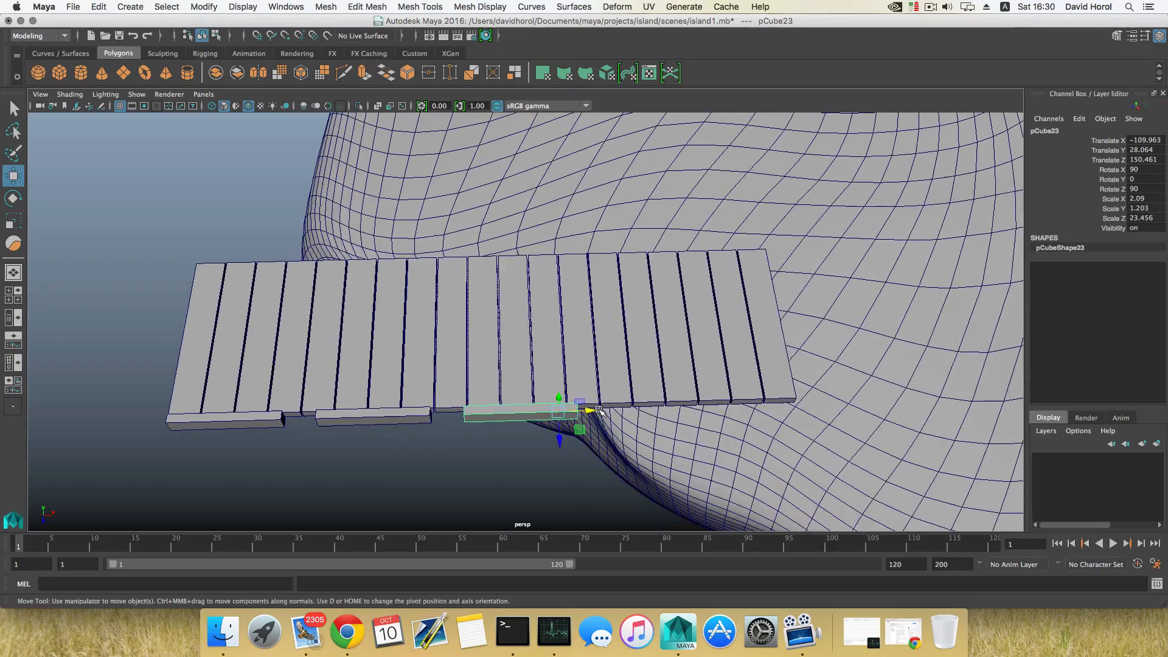
key(shift+d)
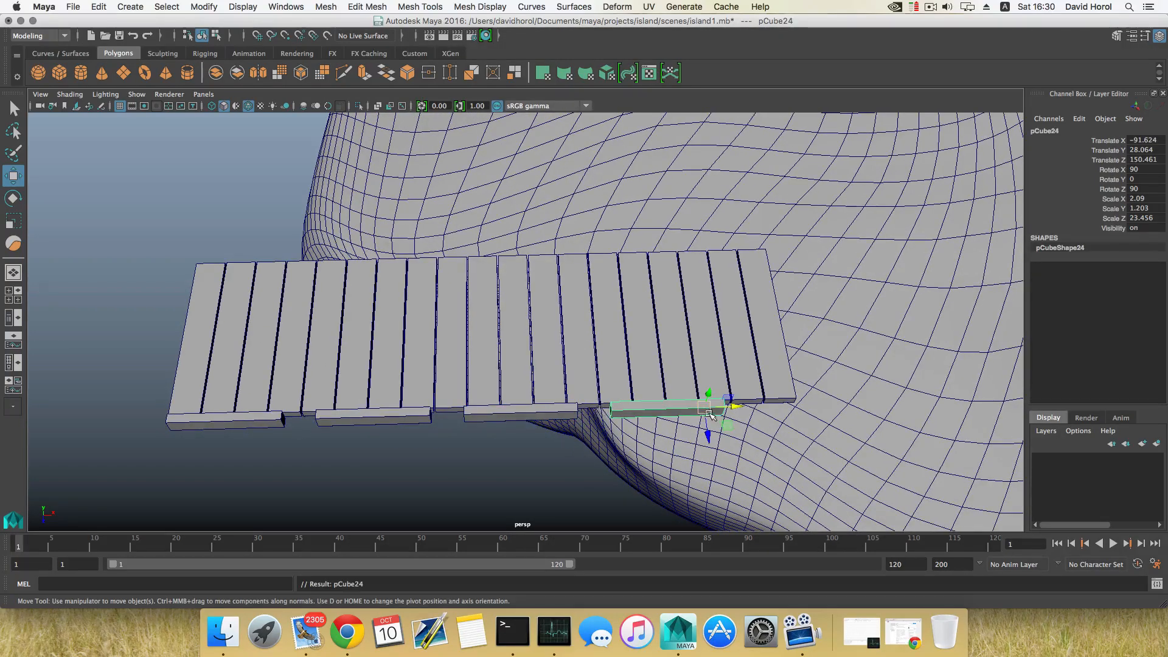
Select the last crosswise board's end vertices and move them outward along X to lengthen the board
alt+drag(739, 407, 616, 379)
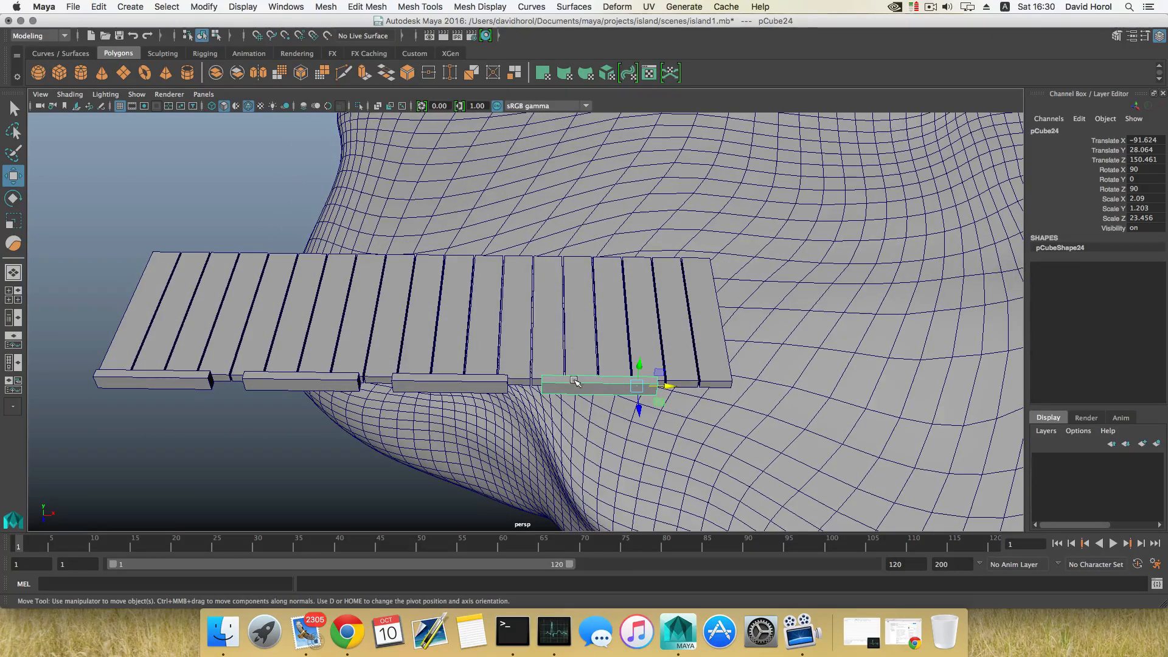
right_drag(572, 304, 500, 302)
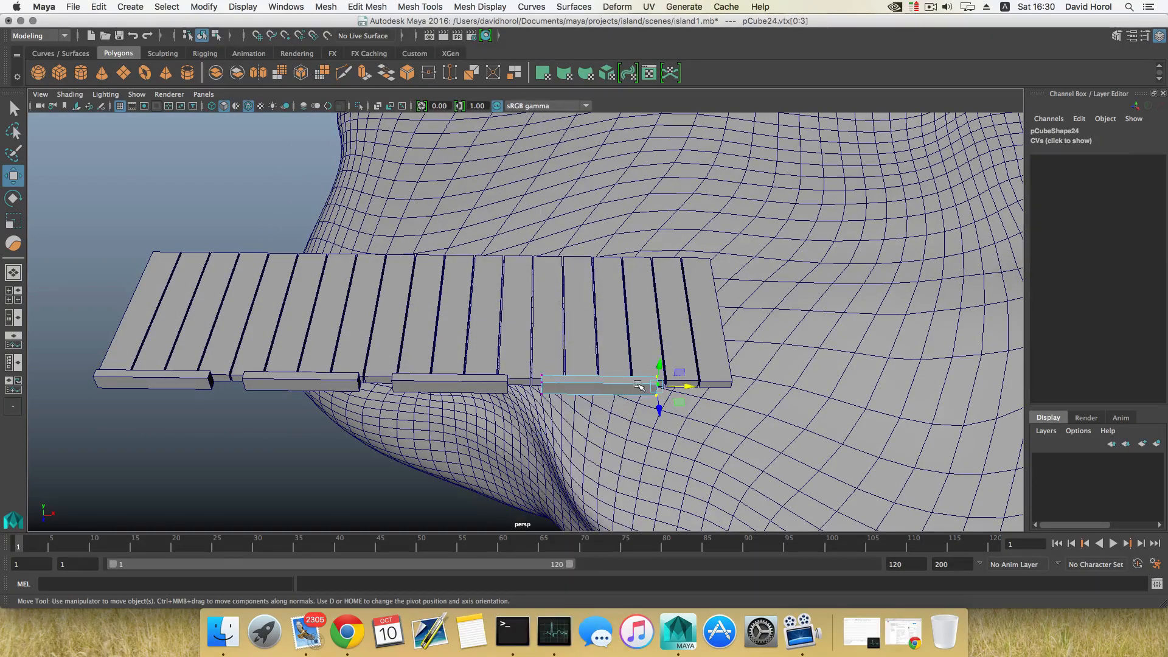
drag(685, 387, 767, 392)
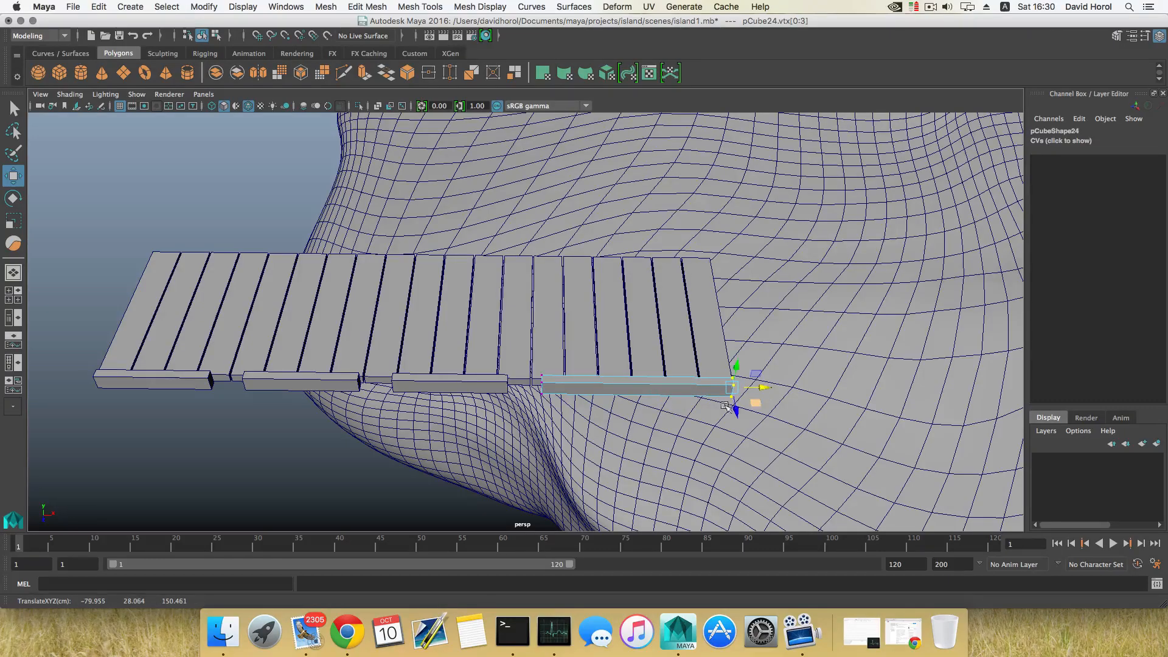
alt+drag(765, 394, 681, 375)
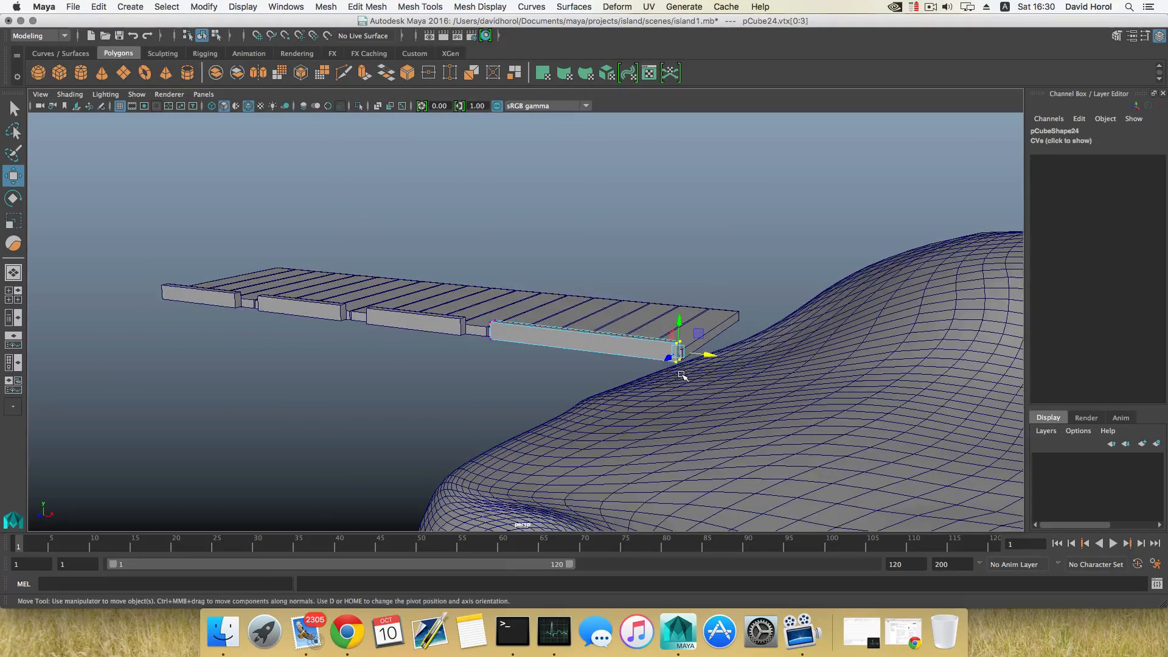
key(F8)
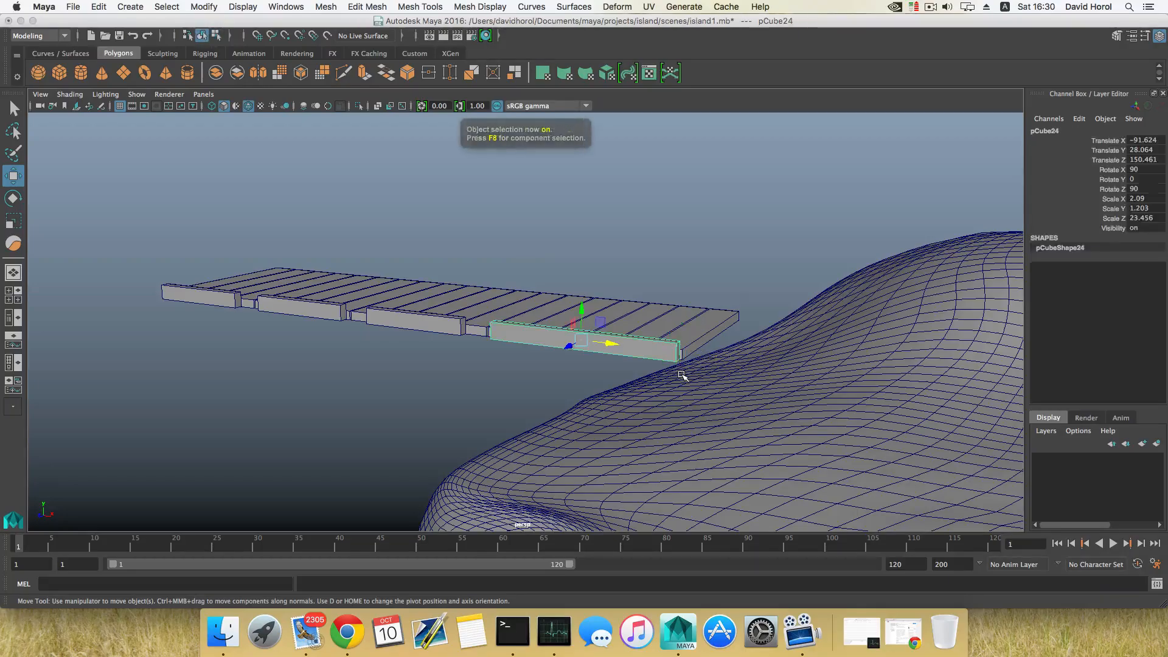
Duplicate a side board of the walkway and move the copy along Z to about 125.47 on the opposite edge
alt+drag(547, 385, 644, 383)
shift+click(590, 417)
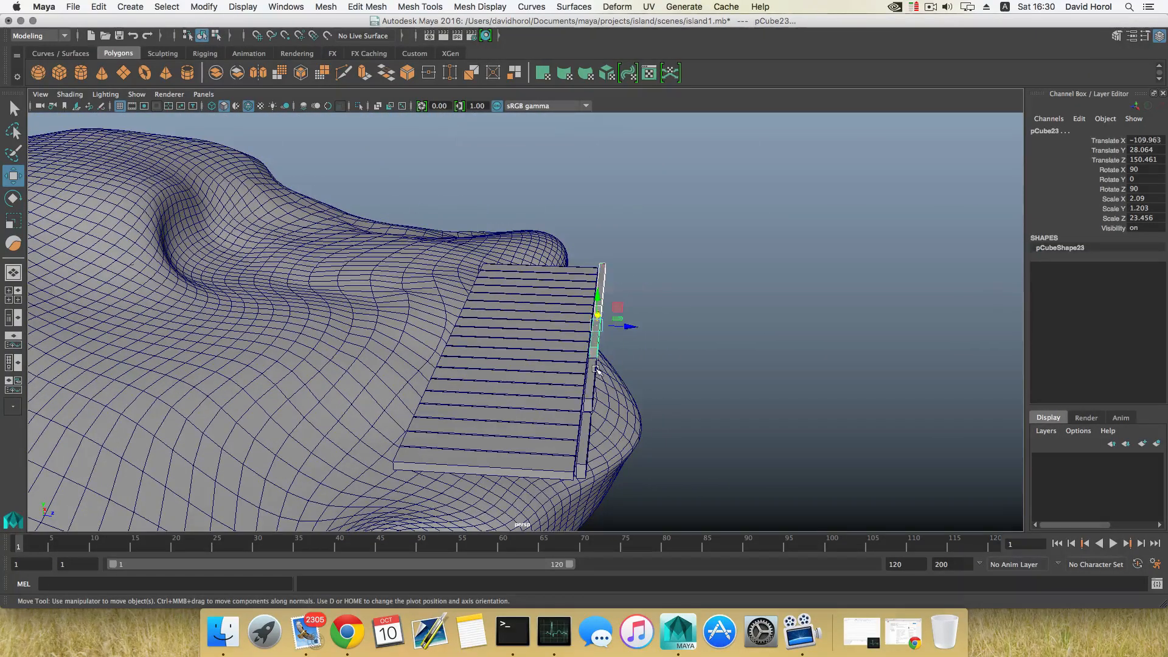
shift+click(588, 421)
mouse_move(589, 421)
alt+mouse_down()
mouse_move(589, 401)
mouse_move(634, 416)
mouse_move(579, 426)
alt+mouse_up()
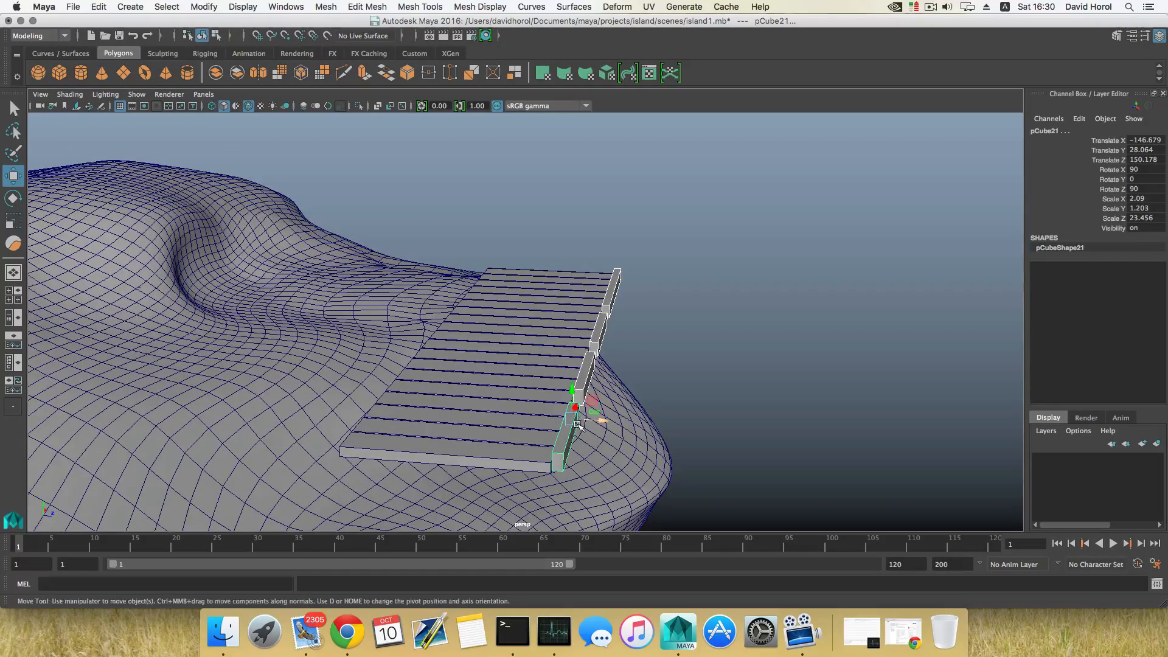
key(ctrl+d)
drag(476, 409, 356, 389)
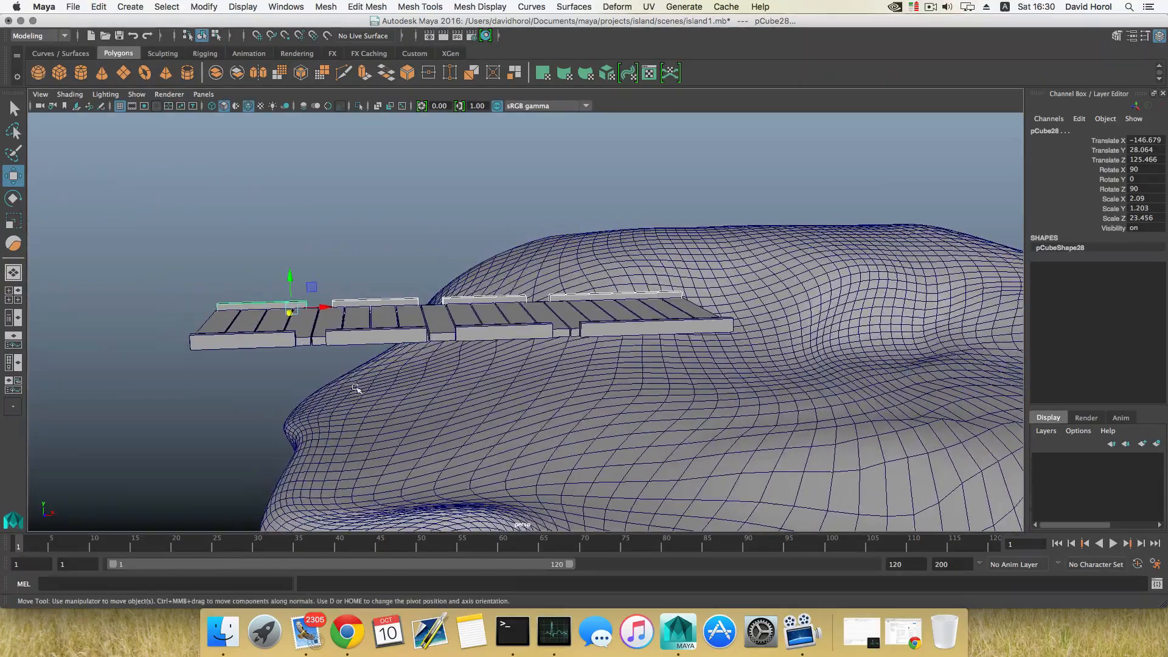
alt+drag(315, 269, 368, 383)
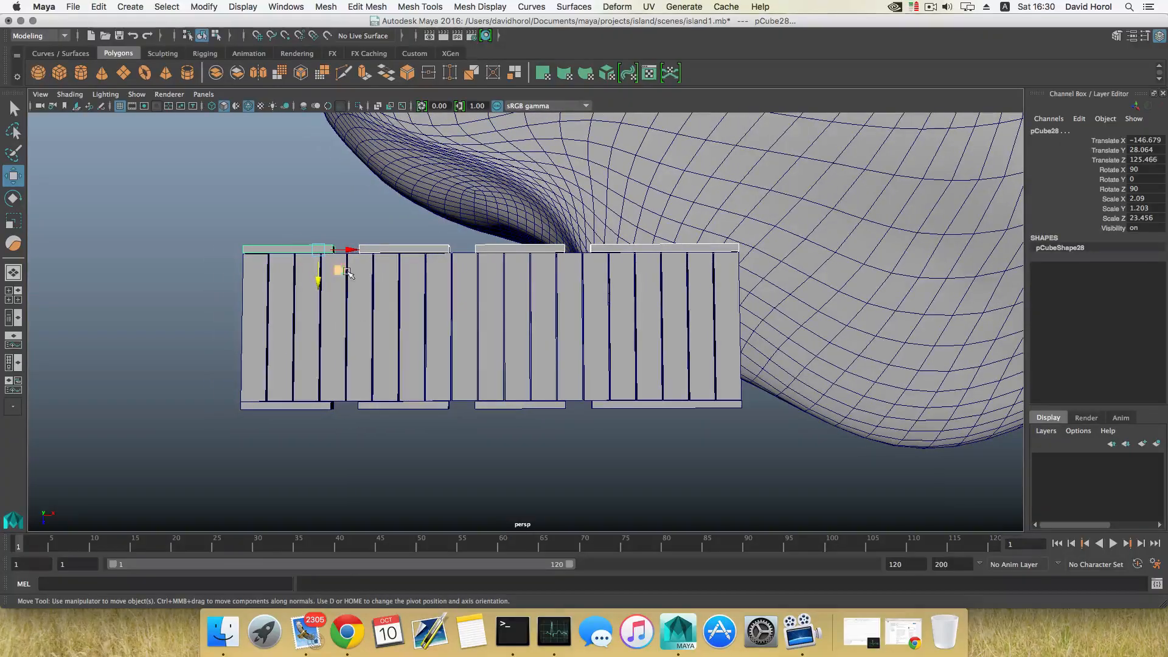
alt+drag(330, 278, 590, 272)
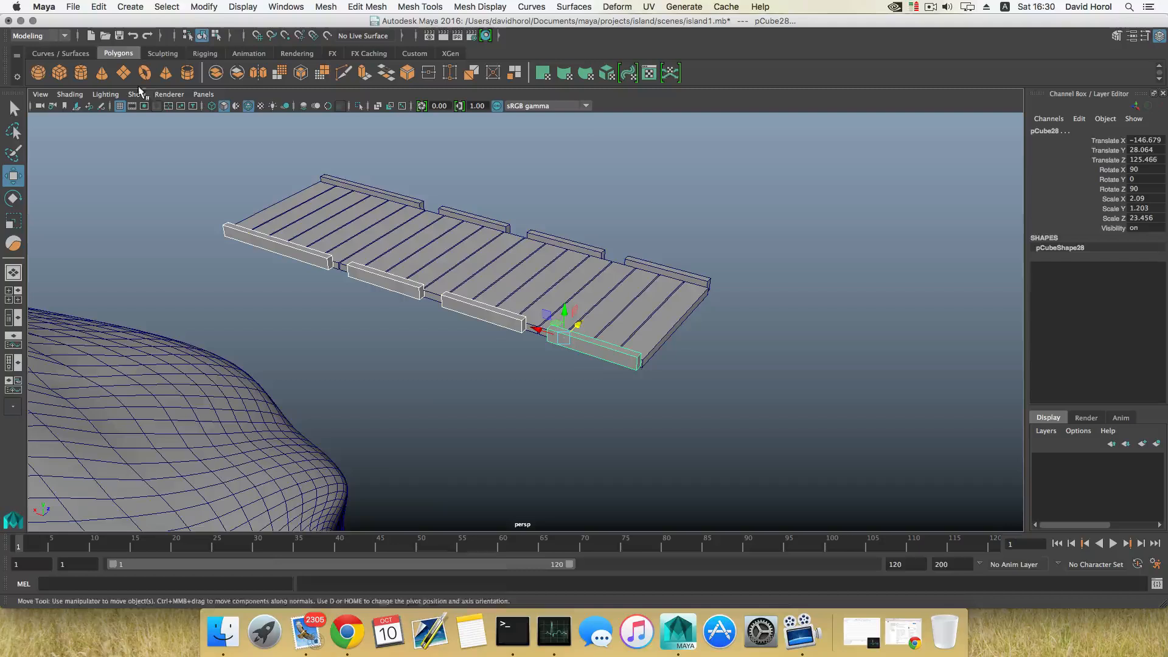
Create a polygon cylinder and move it to about X -142, Y 27.4, Z 126.1 at the walkway's corner
click(79, 74)
scroll(371, 268, down, 10)
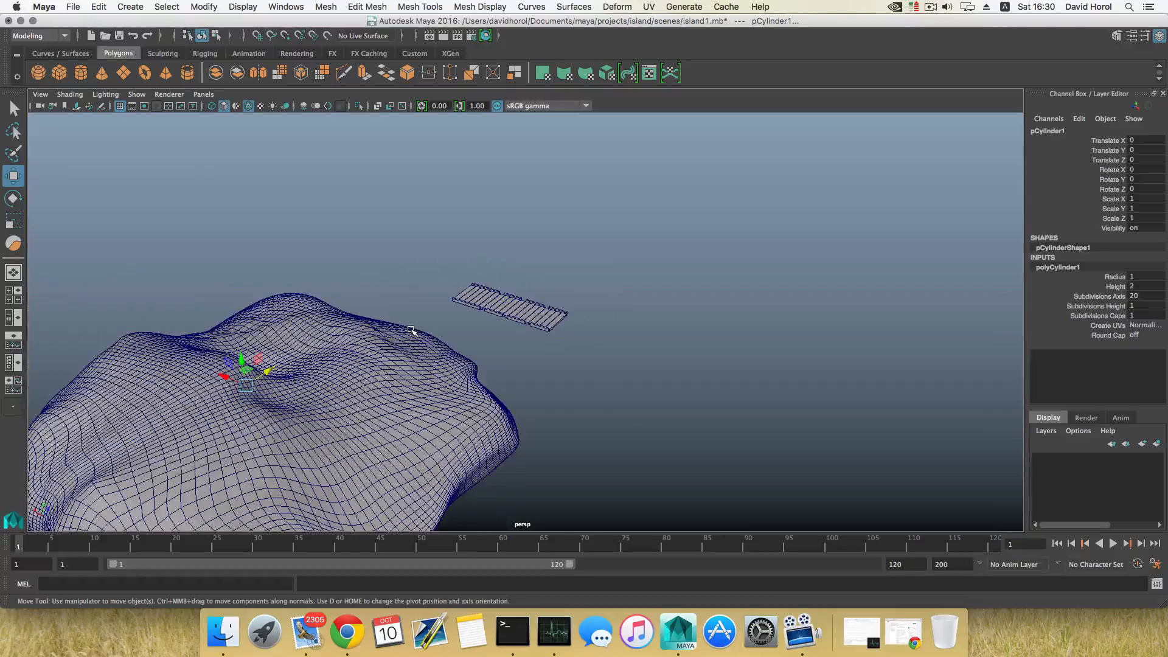
drag(242, 358, 223, 274)
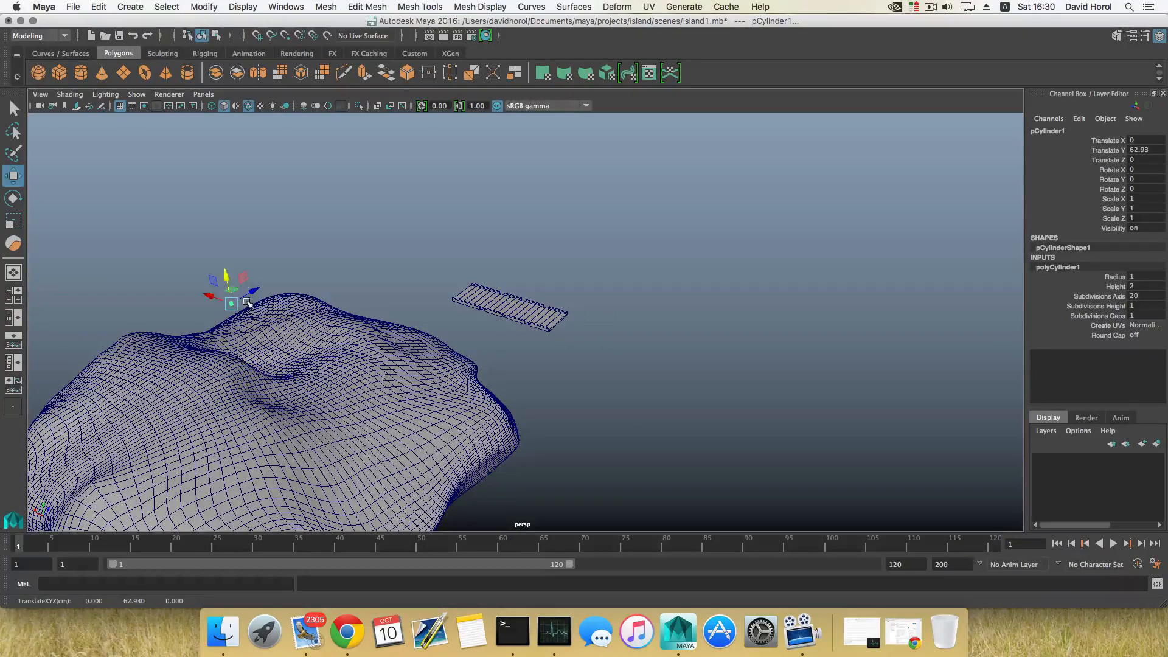
drag(458, 366, 544, 343)
alt+drag(544, 343, 377, 390)
drag(350, 256, 407, 275)
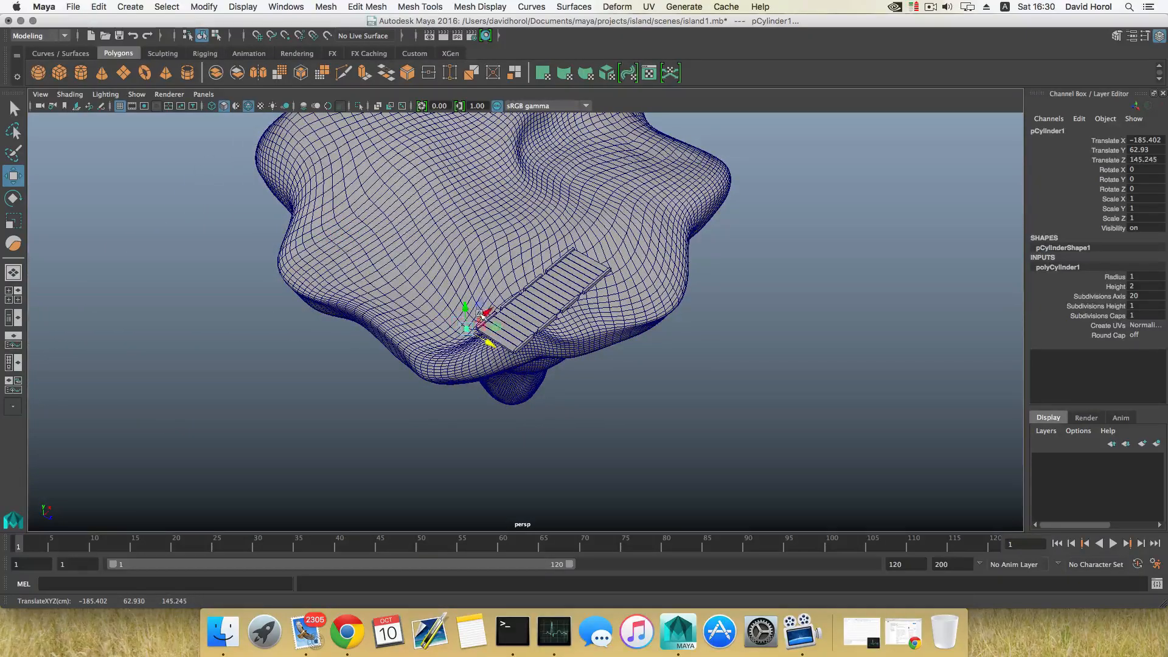
drag(499, 308, 510, 299)
alt+drag(510, 299, 530, 249)
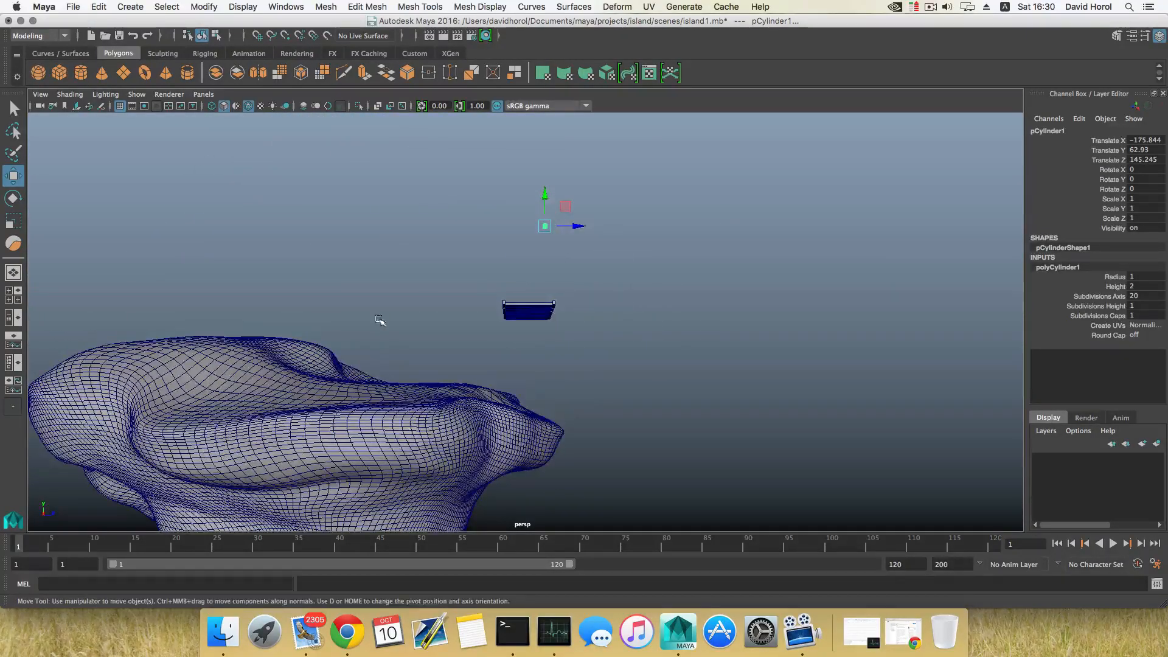
alt+drag(379, 320, 537, 304)
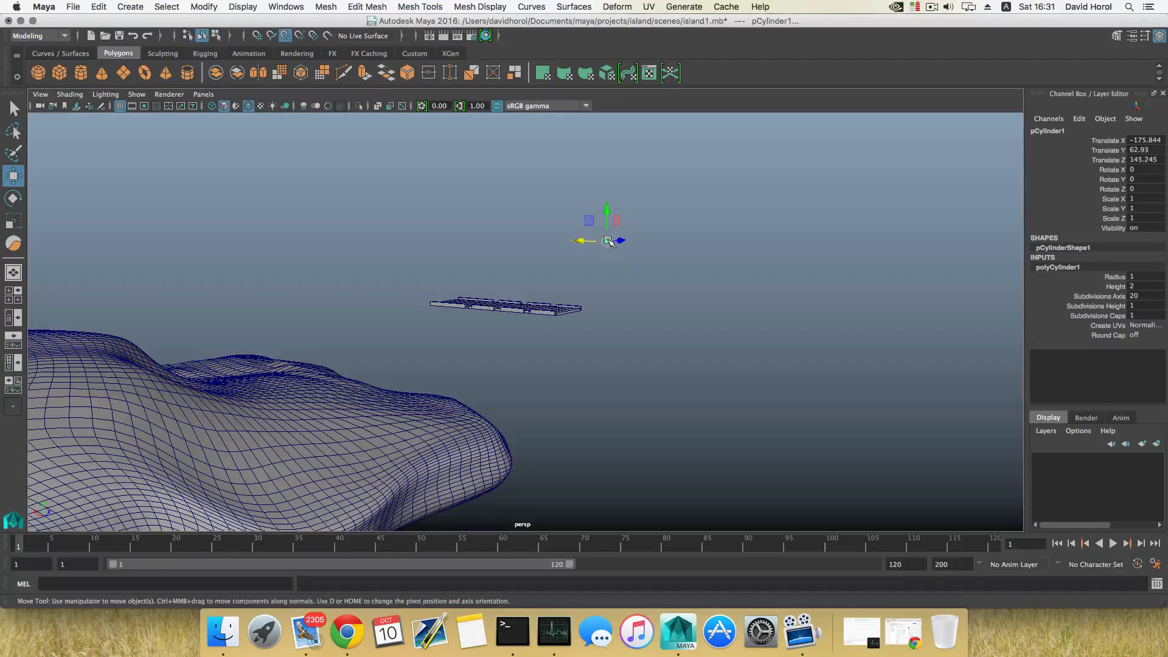
drag(606, 242, 605, 250)
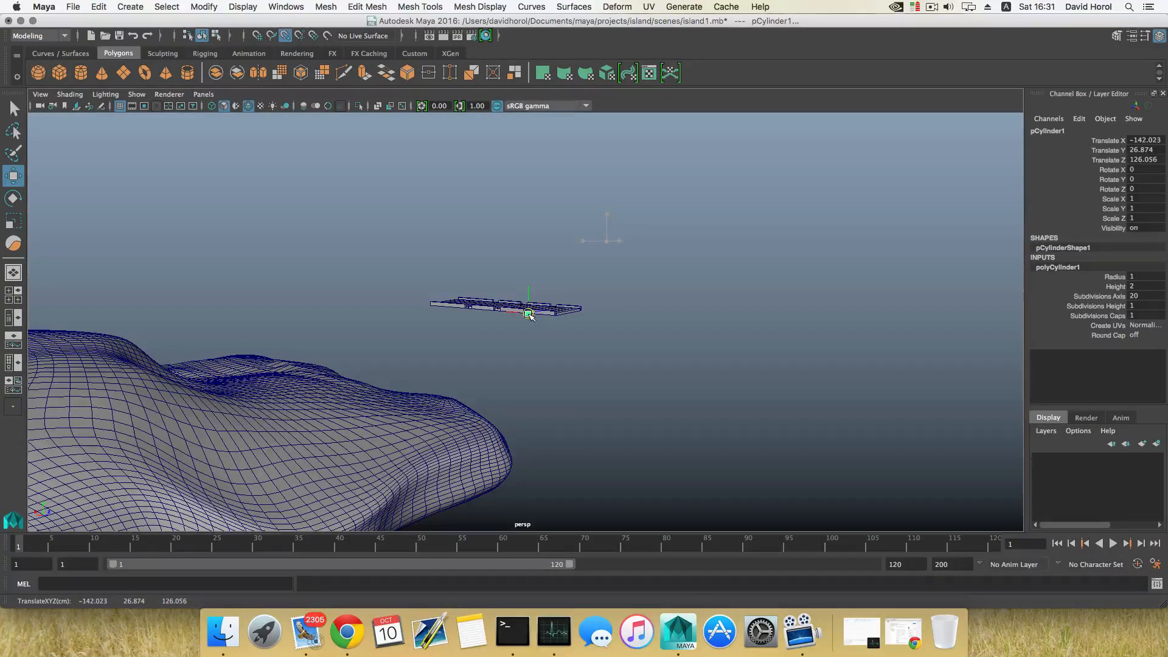
alt+drag(574, 332, 510, 345)
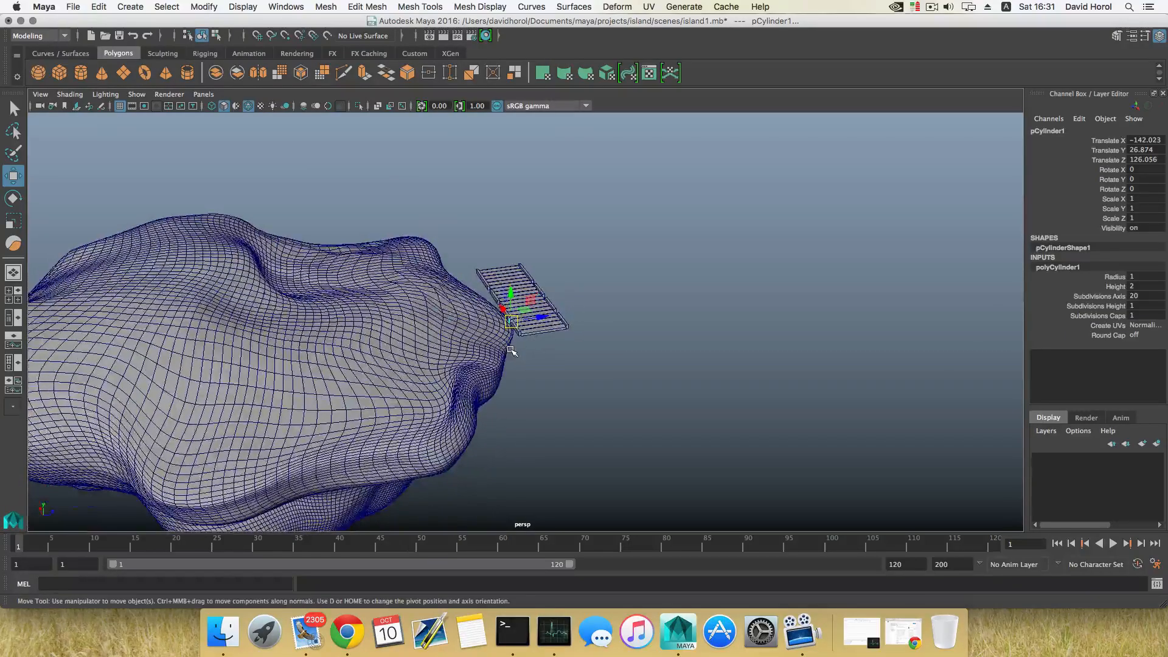
scroll(508, 346, up, 8)
scroll(506, 345, up, 8)
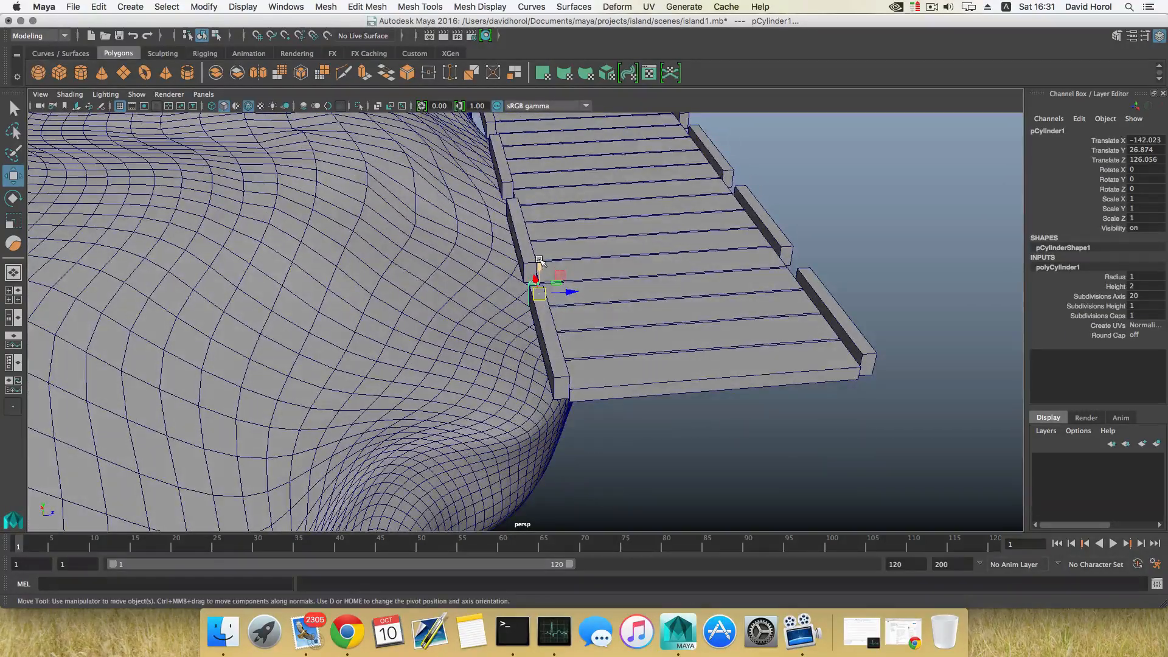
drag(539, 260, 606, 356)
Scale the cylinder uniformly to about 1.93 and raise it to about Y 38.1
key(r)
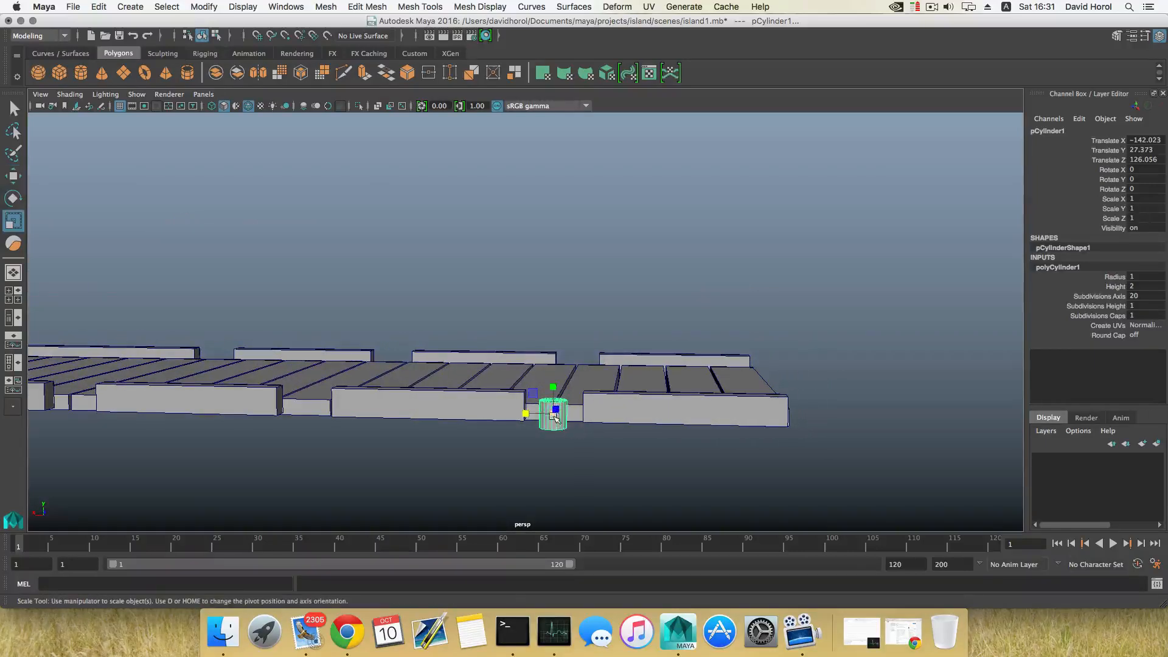
alt+drag(559, 430, 579, 409)
mouse_move(571, 404)
alt+mouse_down()
mouse_move(561, 428)
mouse_move(569, 410)
alt+mouse_up()
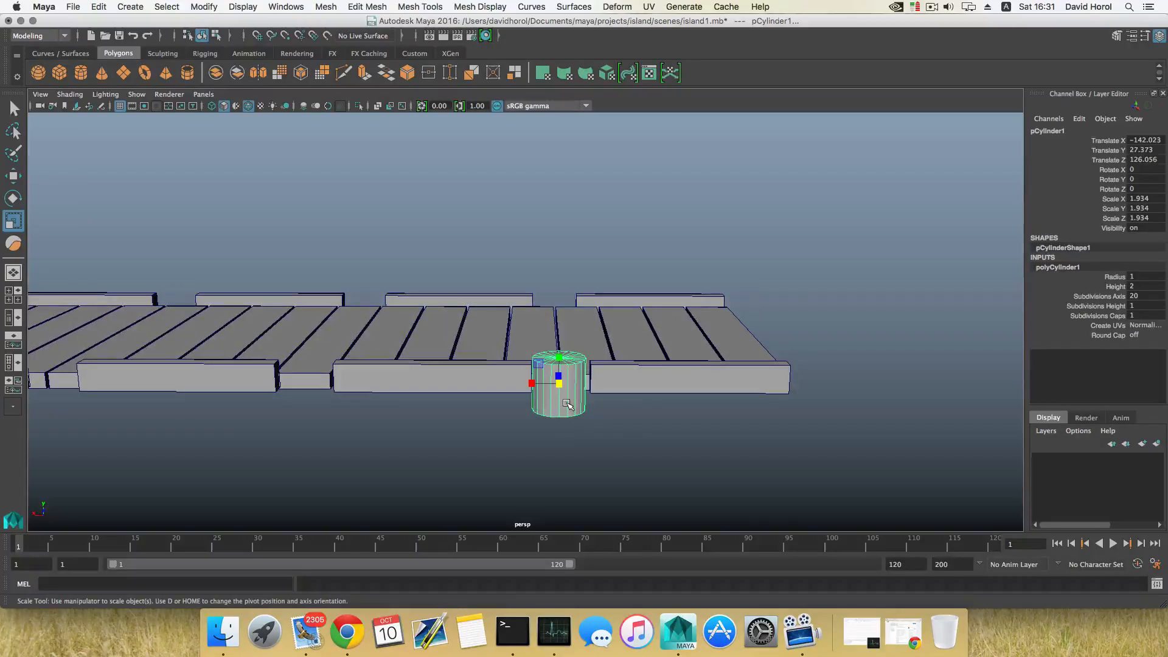
key(w)
drag(530, 384, 491, 407)
drag(596, 379, 596, 238)
alt+drag(602, 286, 591, 234)
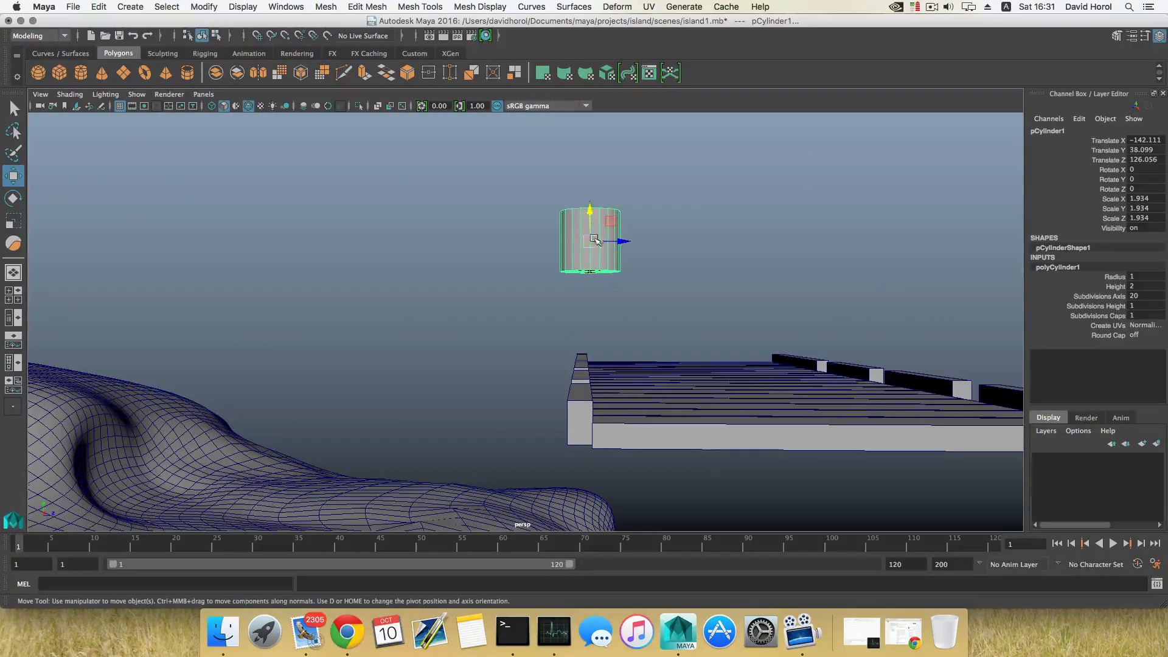
Delete half of the cylinder's faces and close the open side with Fill Hole to form a half-round post
right_drag(599, 265, 541, 268)
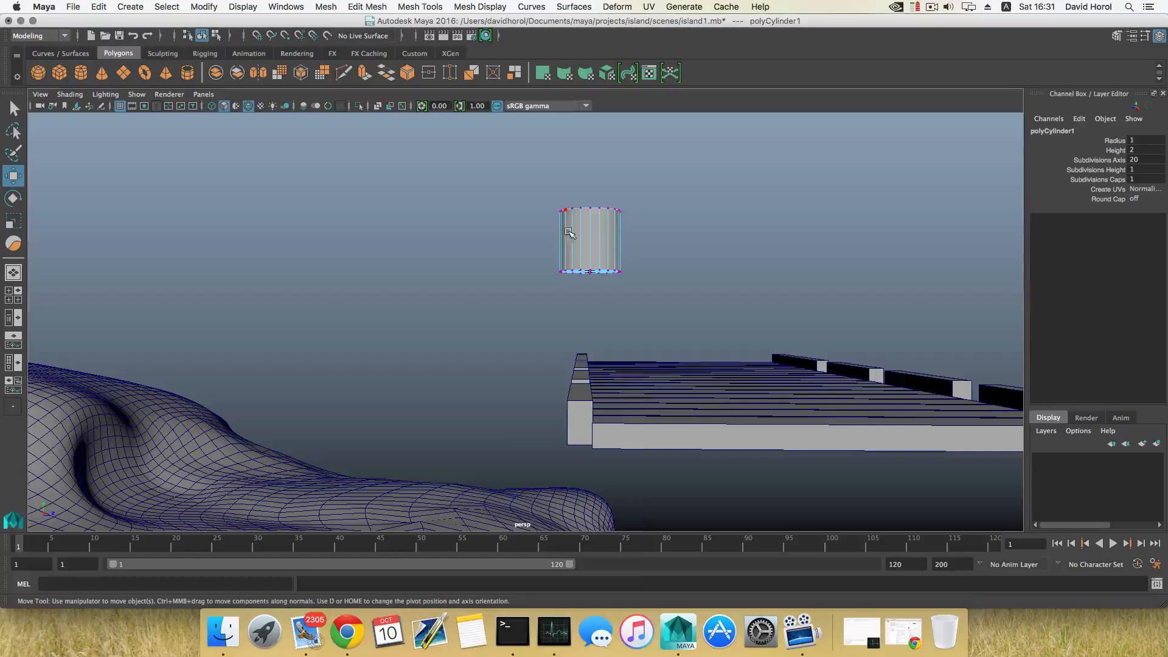
right_drag(585, 230, 585, 263)
alt+drag(585, 263, 599, 260)
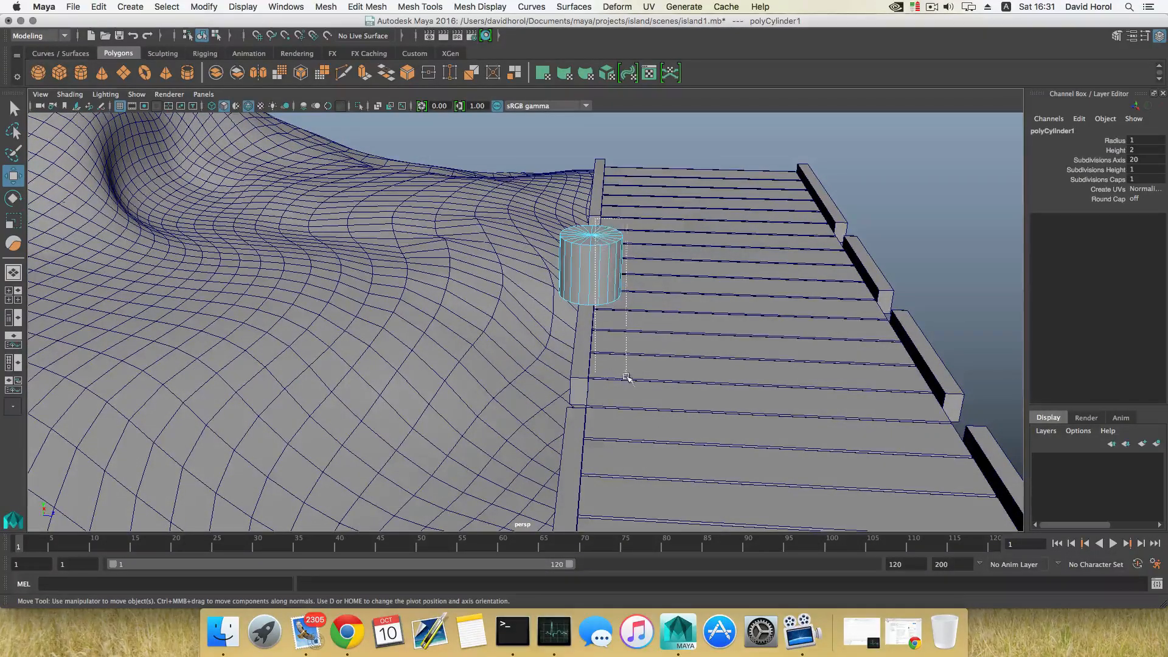
mouse_move(626, 377)
mouse_down()
mouse_move(638, 391)
mouse_move(651, 329)
mouse_move(626, 377)
mouse_up()
click(625, 372)
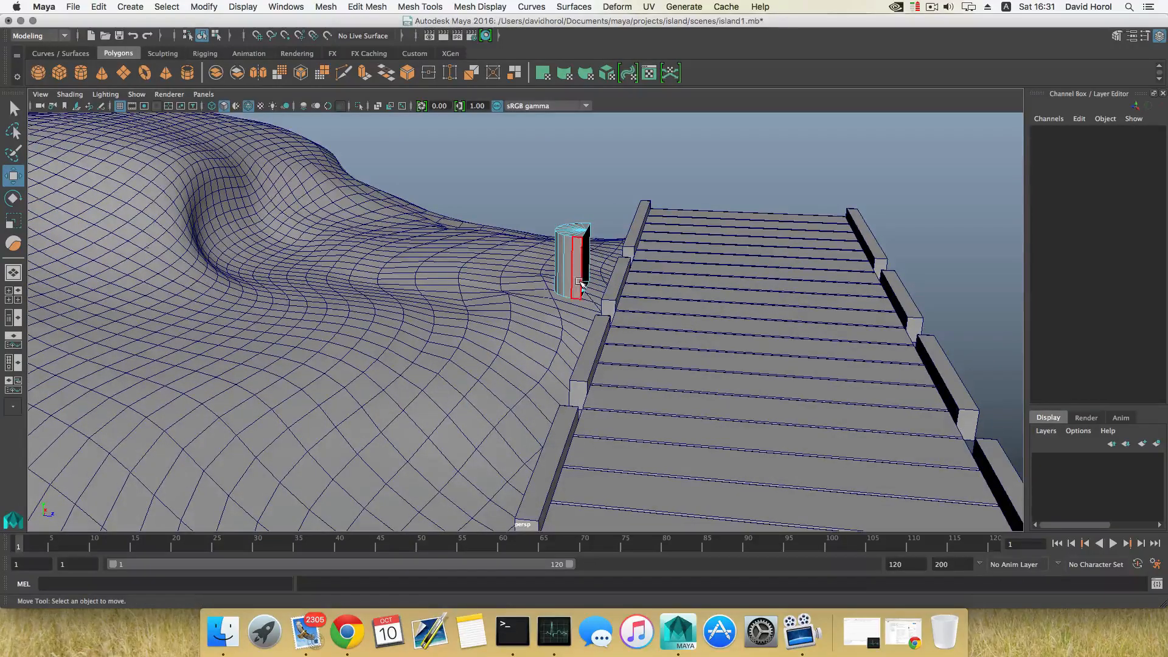
alt+drag(579, 281, 602, 310)
right_drag(530, 254, 528, 228)
click(509, 257)
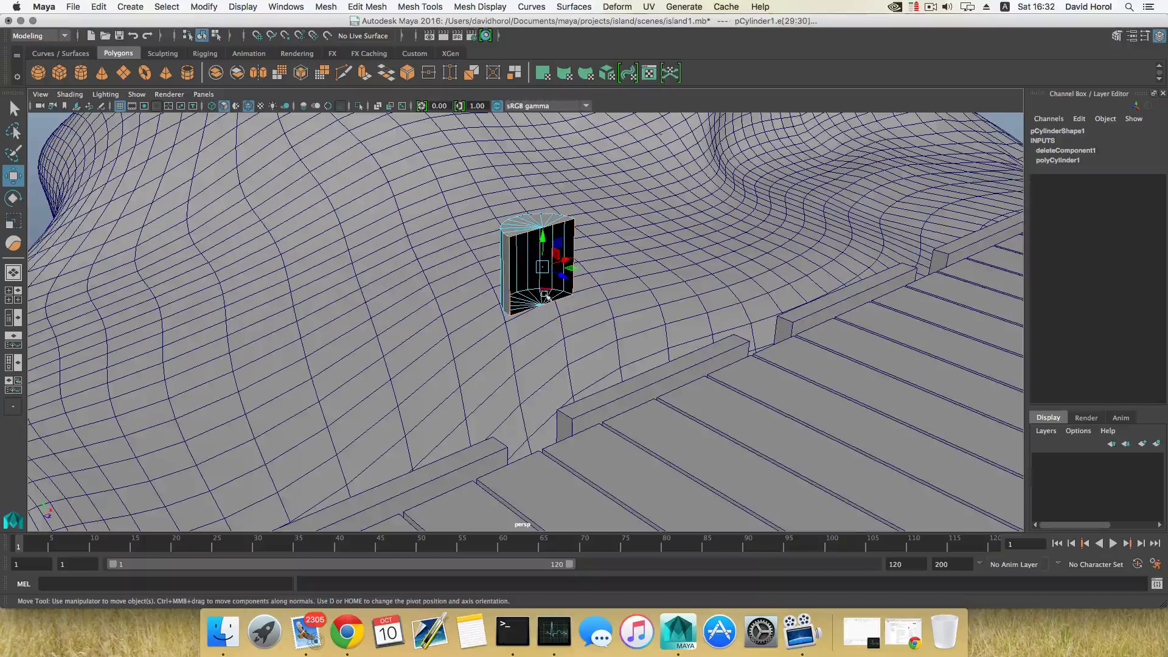
alt+drag(509, 258, 393, 326)
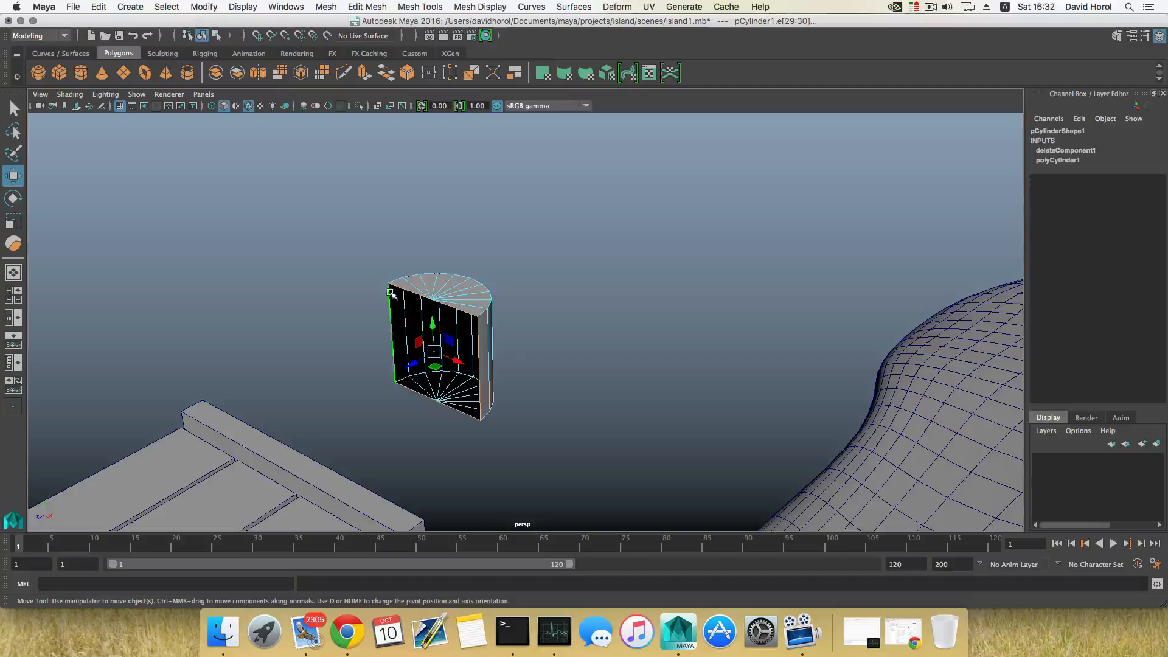
click(334, 6)
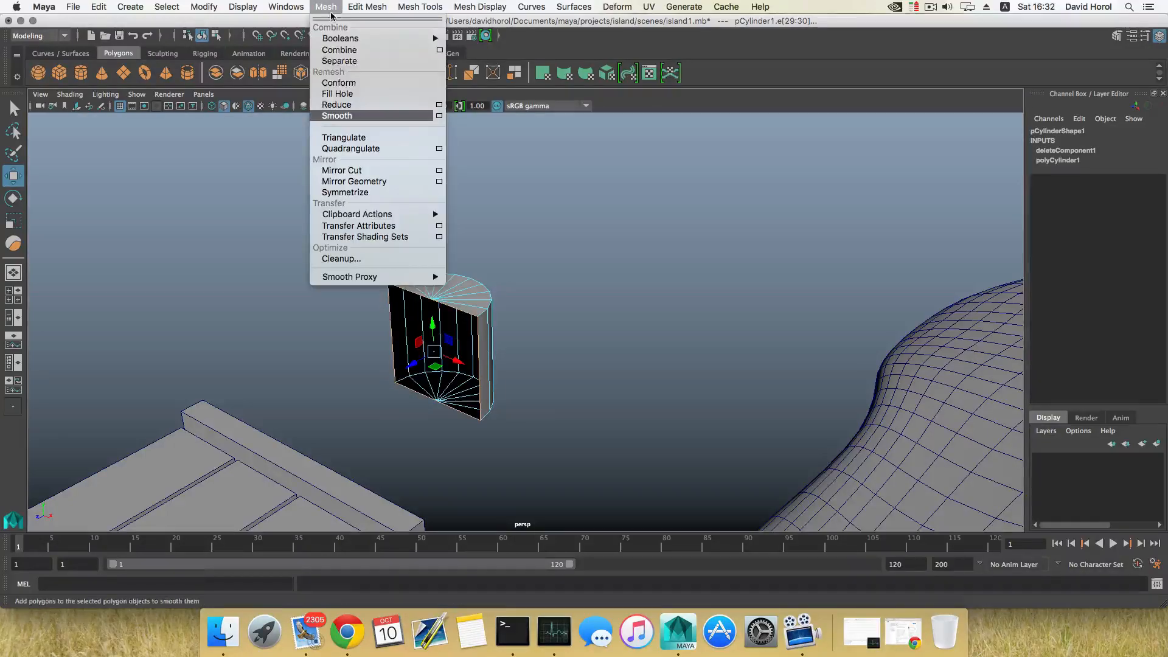
click(344, 95)
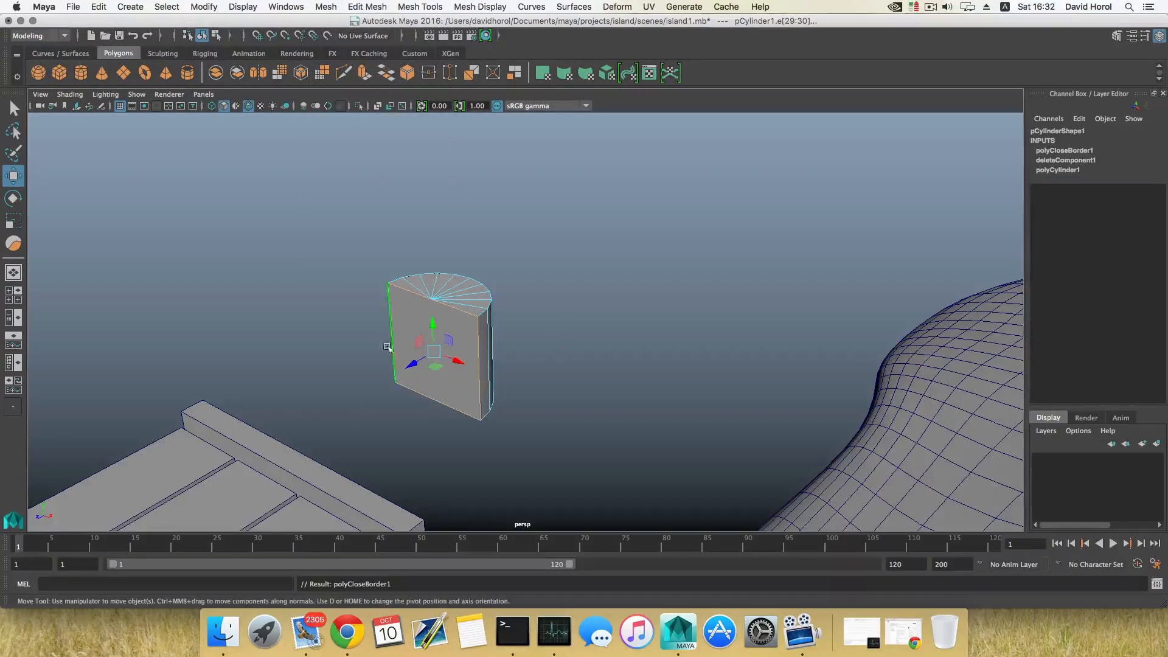
Lengthen the post by moving its bottom vertices down, then lower the post to about Y 27.96 under the walkway
alt+drag(387, 347, 616, 302)
key(F8)
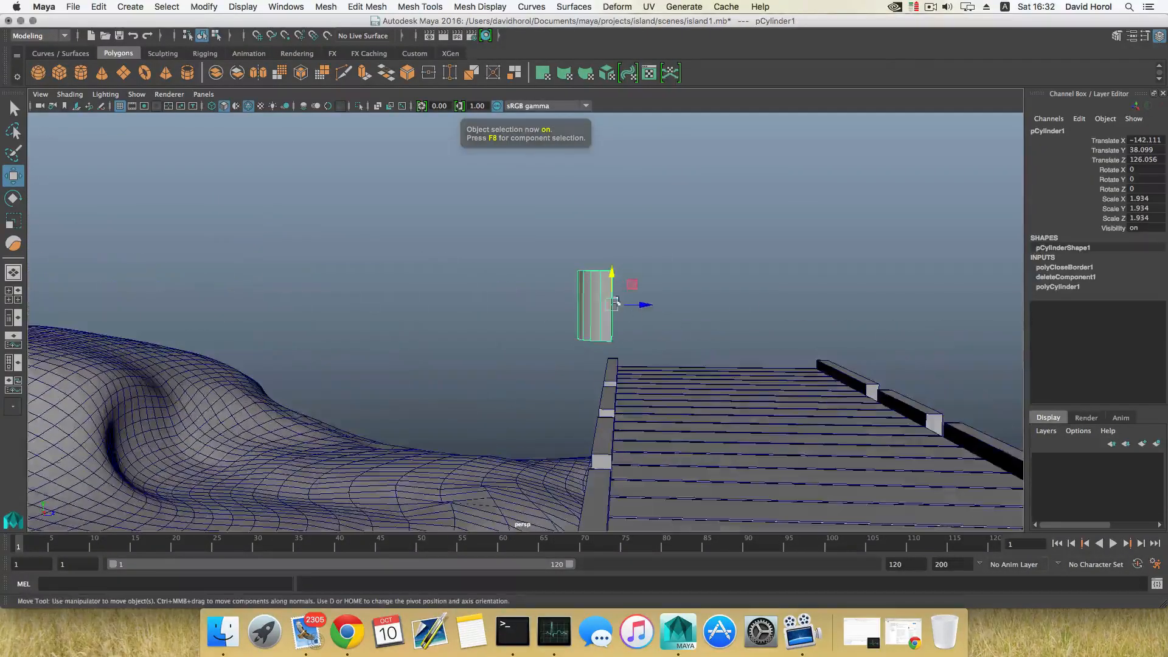
right_drag(666, 250, 606, 248)
drag(561, 319, 650, 377)
scroll(651, 380, down, 5)
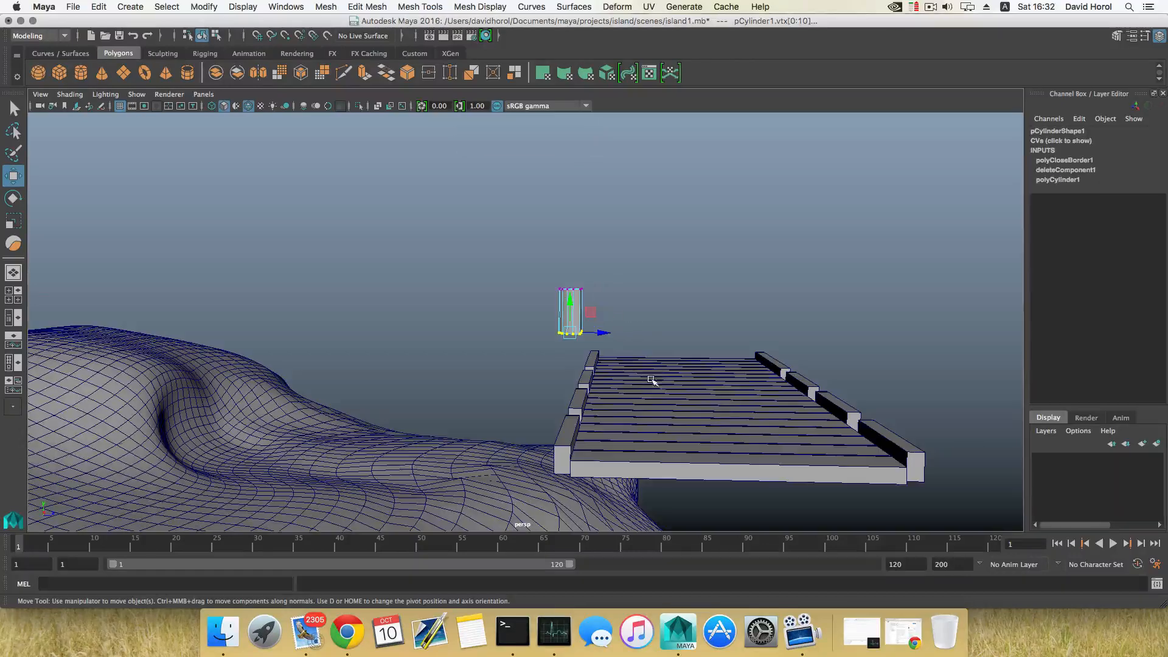
drag(570, 303, 738, 409)
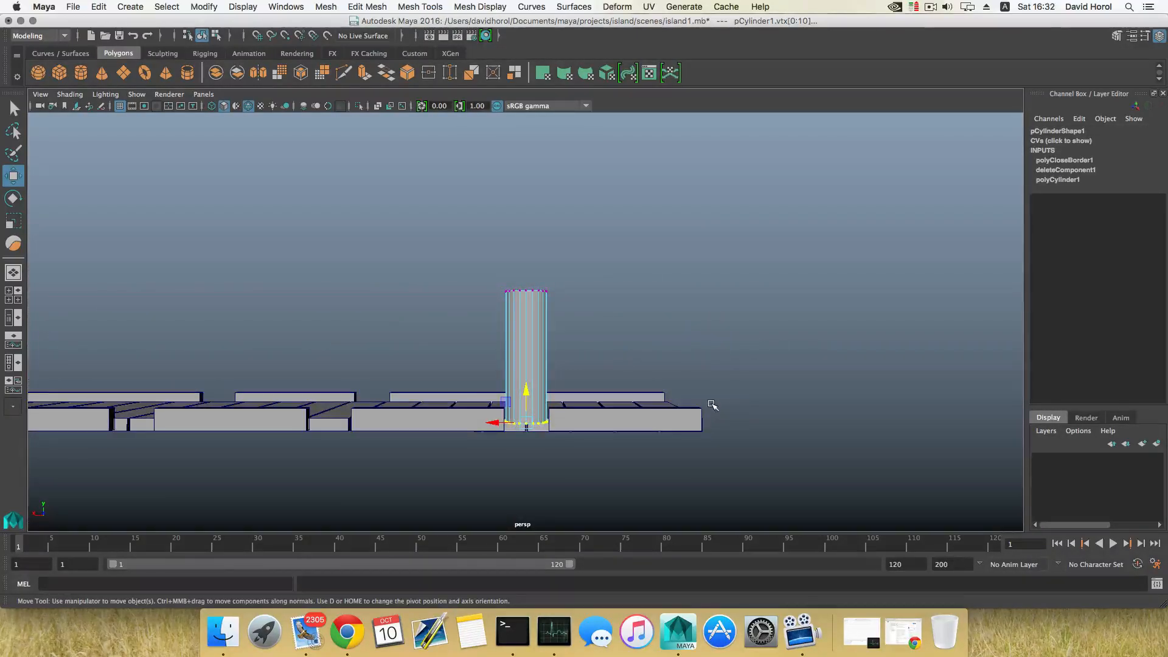
key(F8)
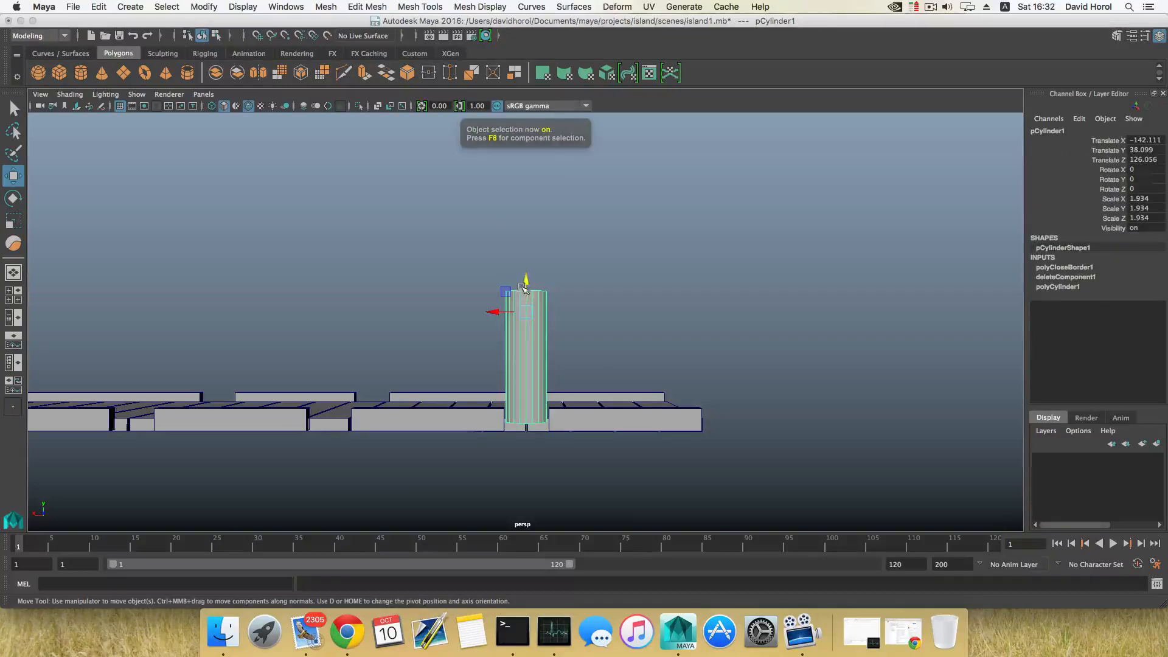
drag(522, 287, 680, 368)
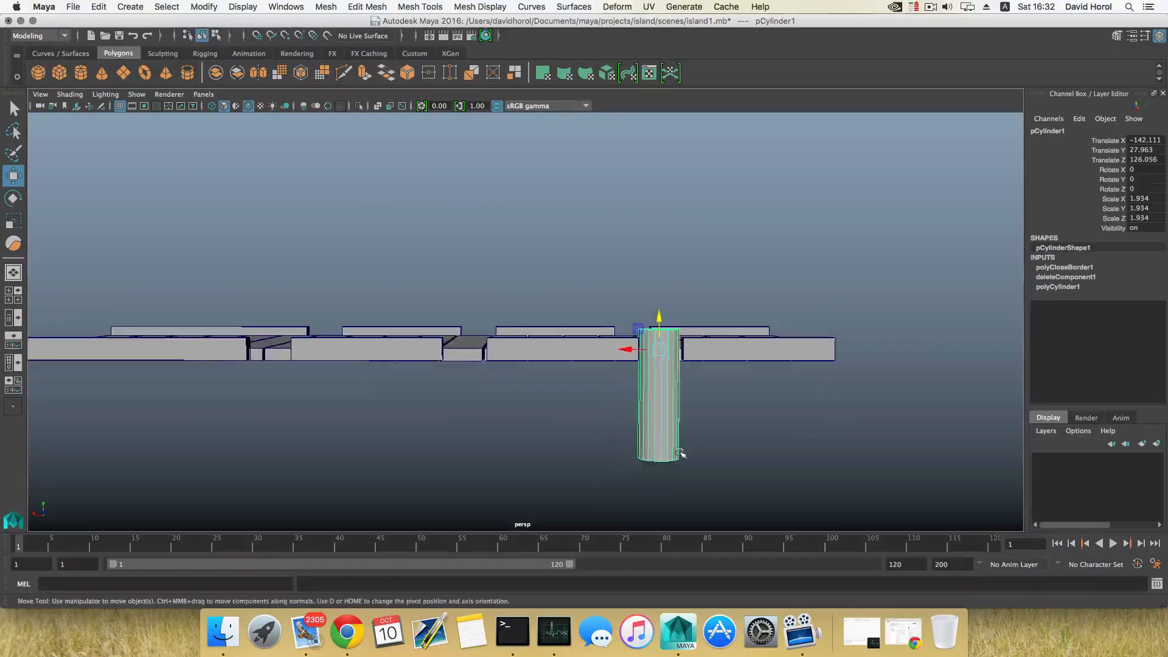
Duplicate the post and move the copy along X to about -123.72
key(ctrl+d)
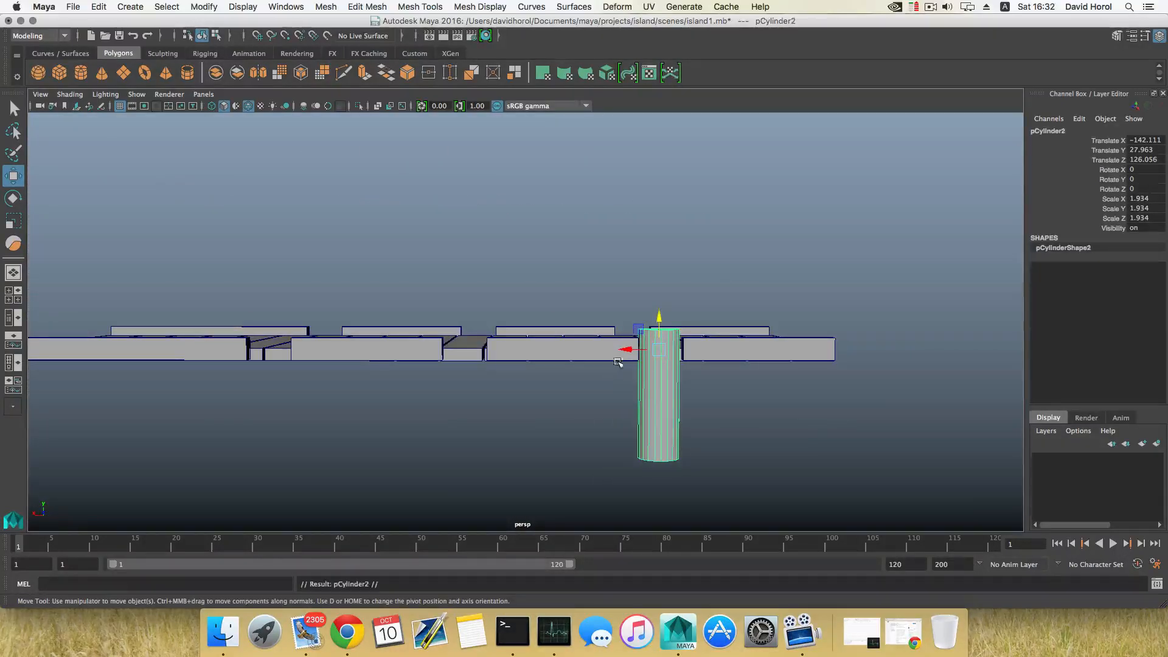
drag(628, 349, 434, 348)
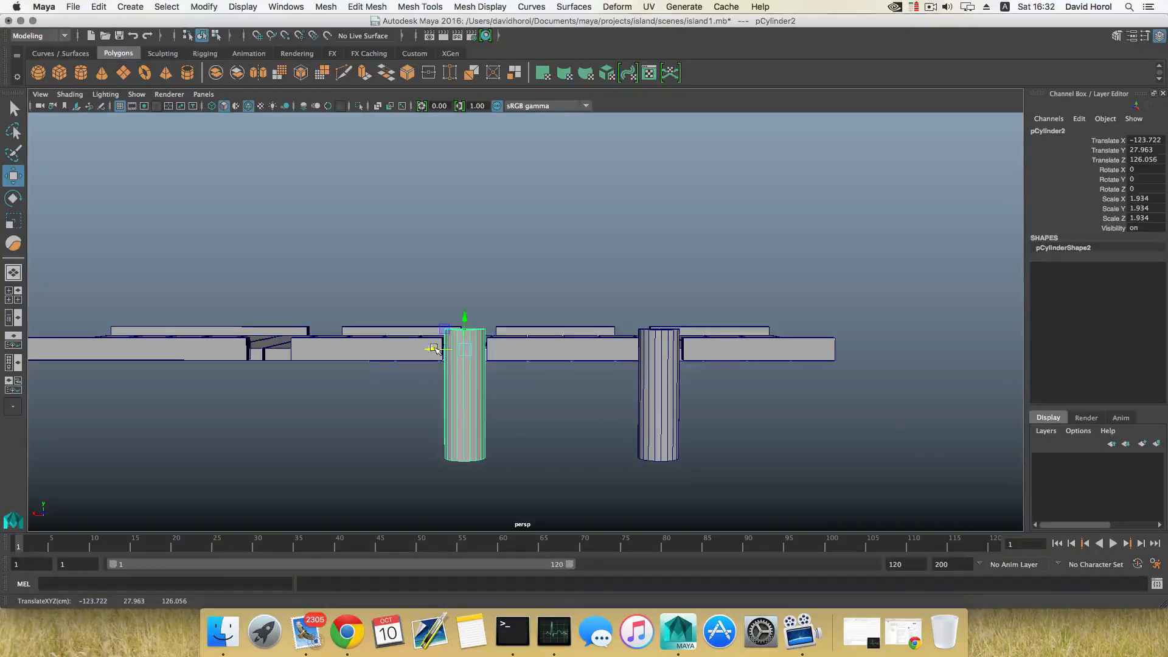
Duplicate the post again and move the new copy along X to about -105.32, making three posts under the walkway
alt+middle_drag(436, 348, 484, 353)
drag(484, 352, 483, 353)
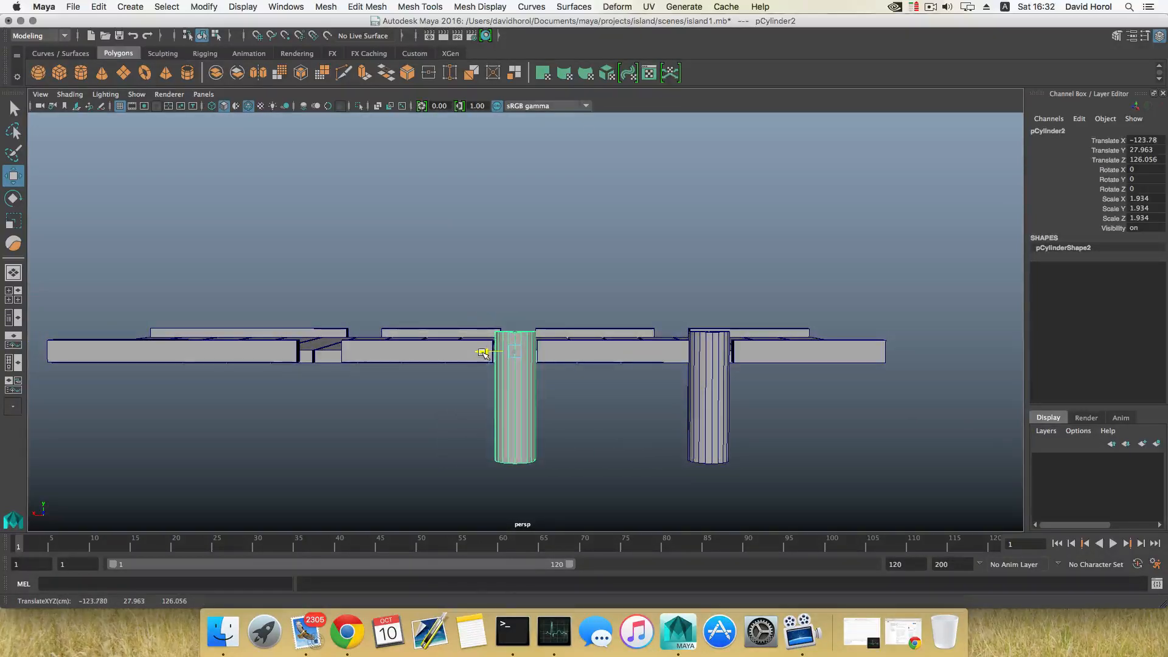
alt+middle_drag(483, 360, 562, 371)
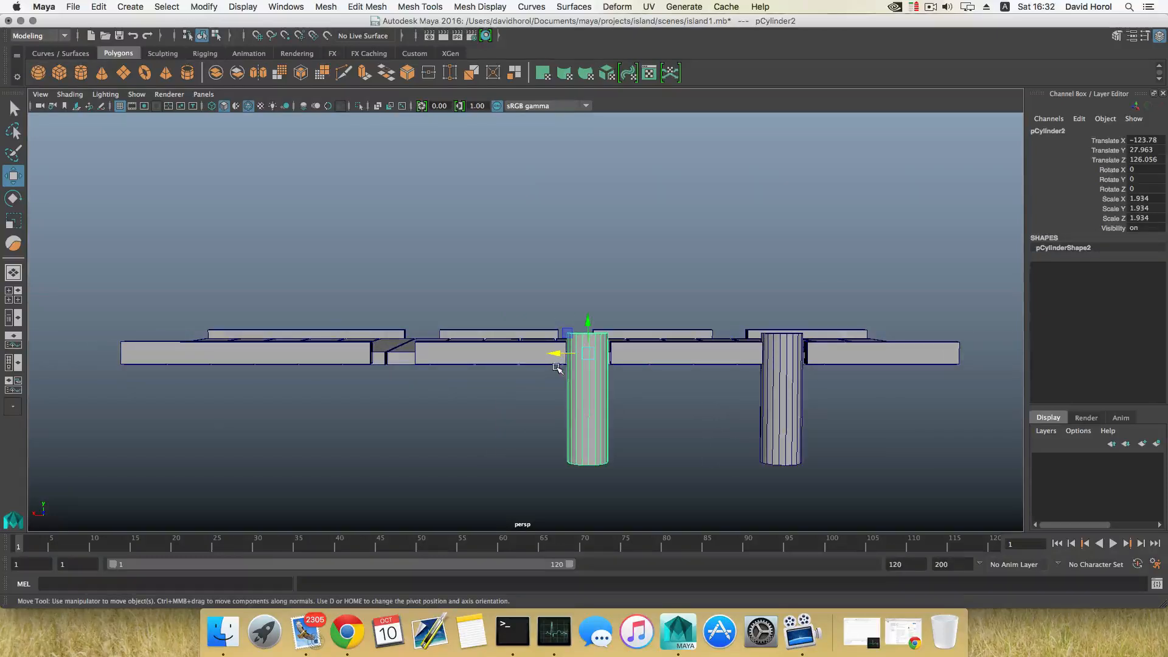
drag(555, 358, 358, 363)
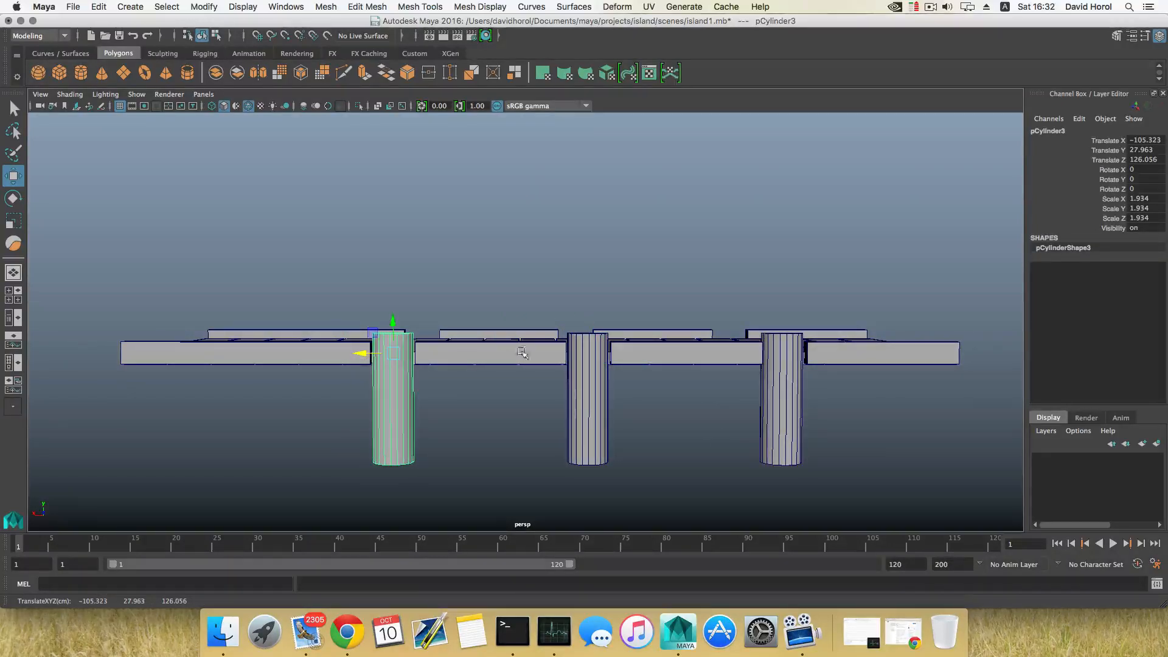
Duplicate the three posts and place the copies, rotated -180° in Y, along the walkway's opposite edge
alt+drag(522, 353, 419, 389)
alt+drag(535, 412, 518, 406)
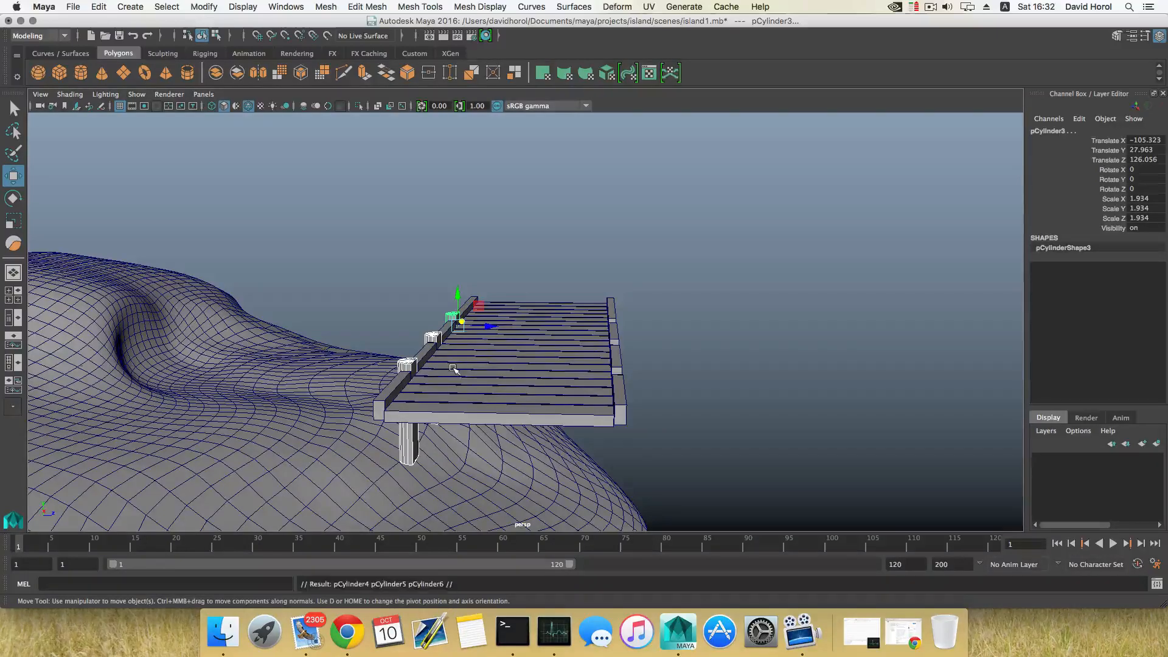
drag(487, 334, 273, 418)
key(e)
key(ctrl+z)
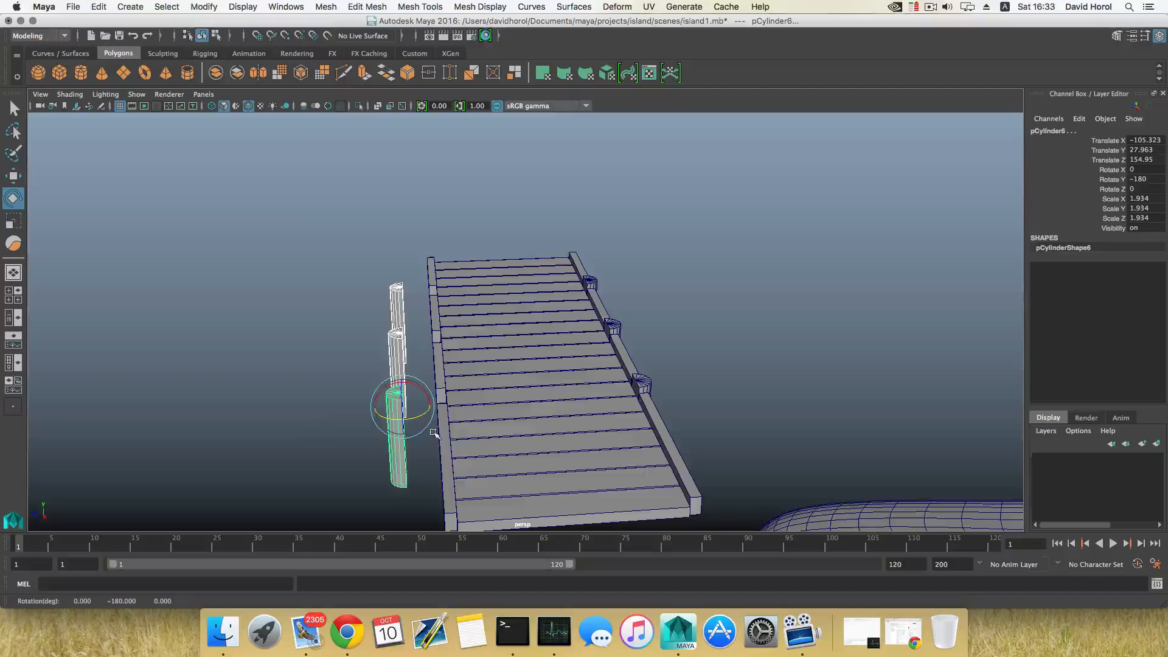
Move the copied posts along Z to about 149.54 so they sit against the walkway's edge
alt+drag(433, 432, 613, 431)
key(w)
drag(632, 280, 517, 363)
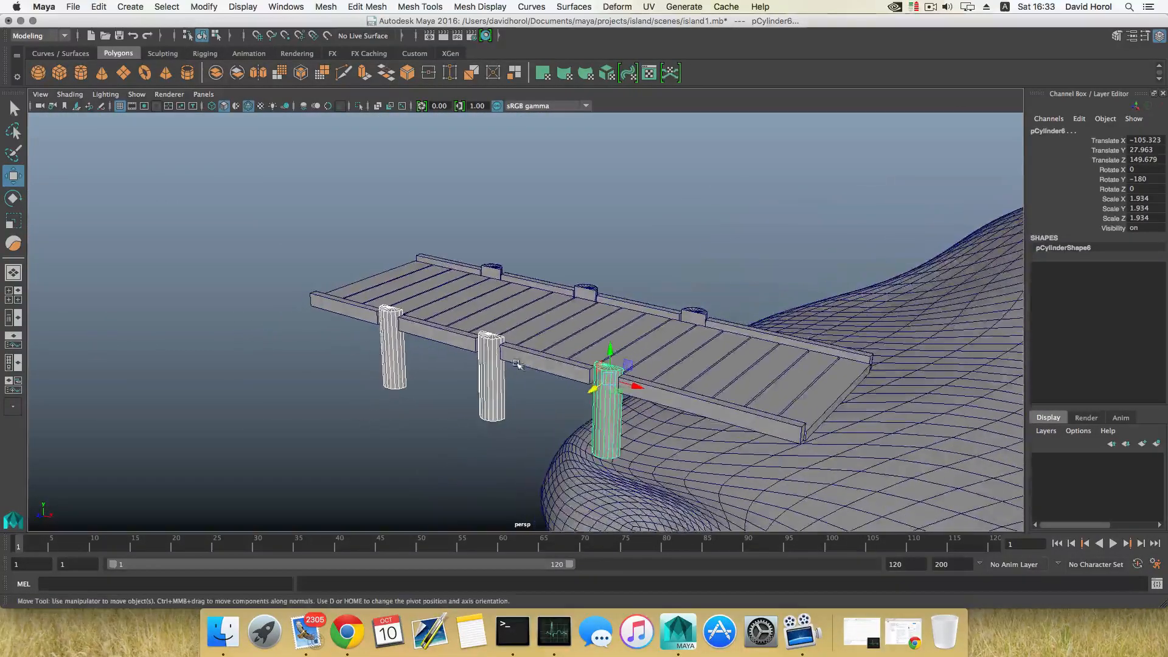
drag(588, 390, 468, 409)
mouse_move(585, 425)
alt+mouse_down()
mouse_move(675, 443)
mouse_move(576, 471)
mouse_move(599, 455)
mouse_move(685, 454)
mouse_move(706, 428)
mouse_move(578, 424)
alt+mouse_up()
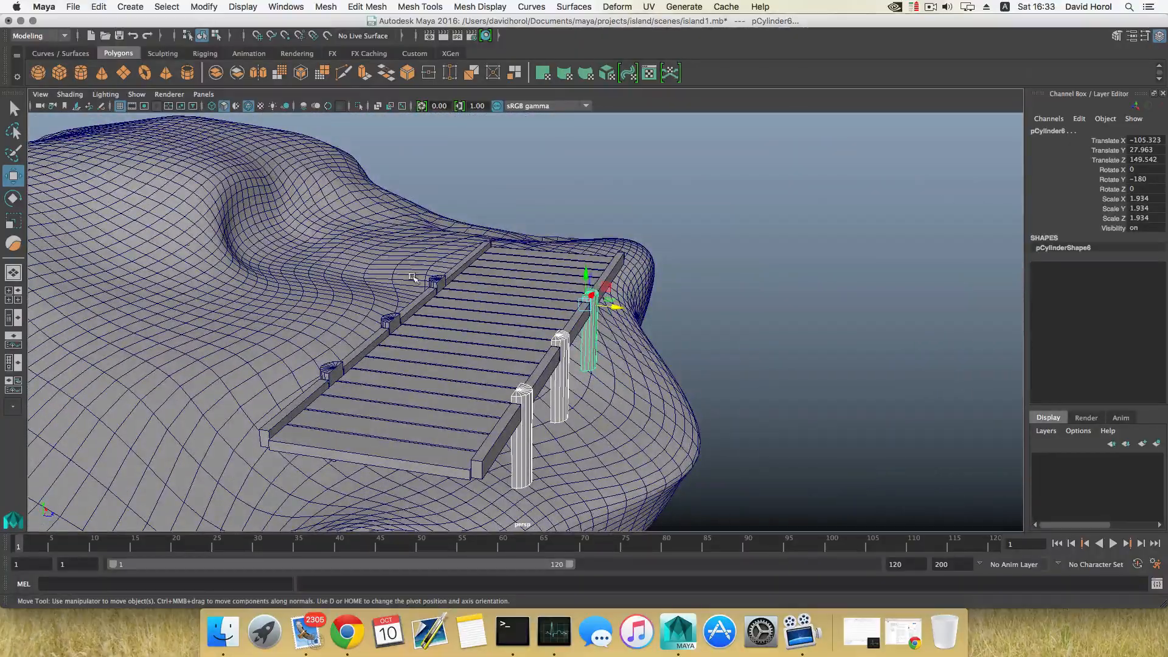
alt+drag(399, 267, 482, 439)
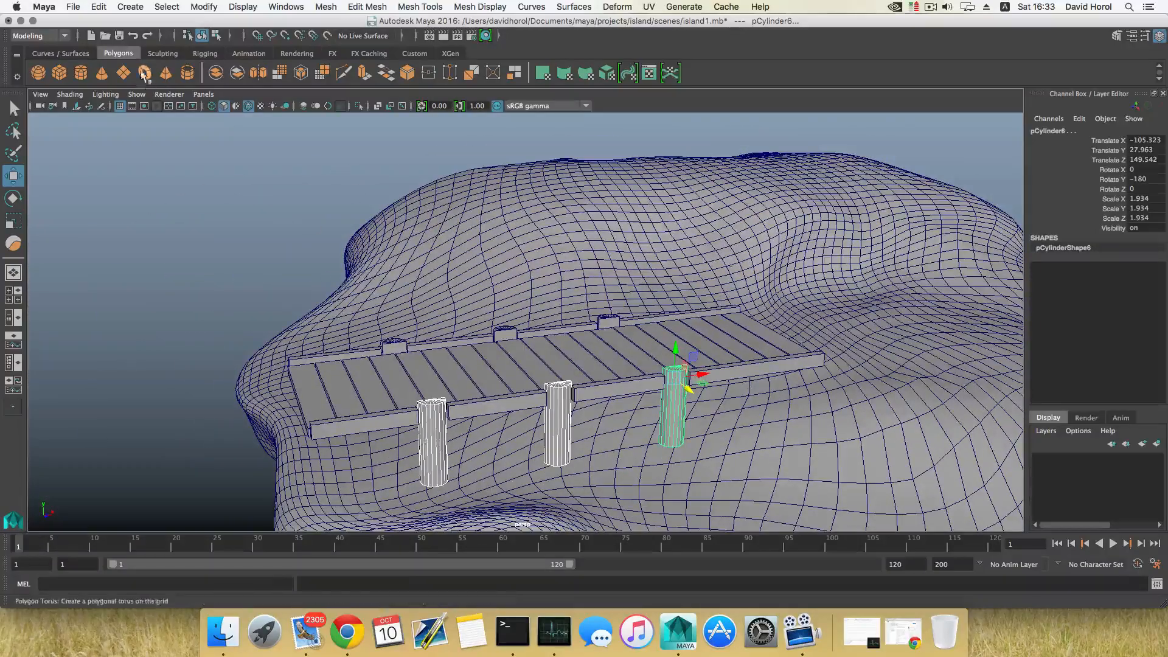
Duplicate a walkway board and rotate the copy 90° in X so it stands upright as a railing post
click(402, 388)
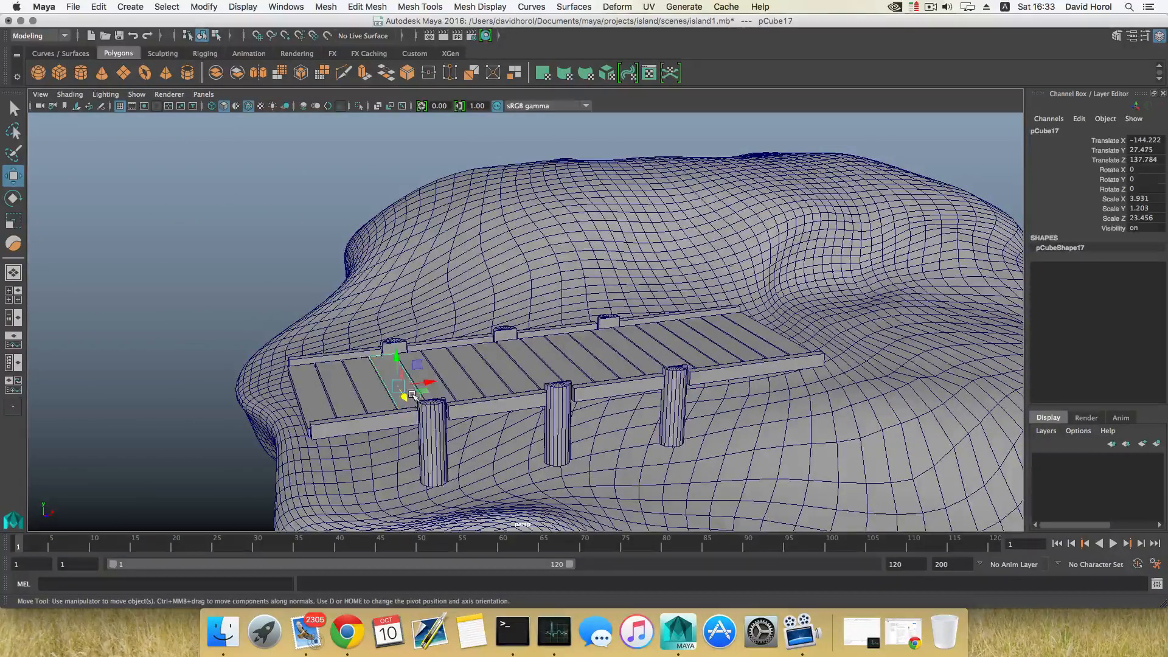
mouse_move(370, 354)
alt+mouse_down()
mouse_move(354, 358)
mouse_move(373, 364)
alt+mouse_up()
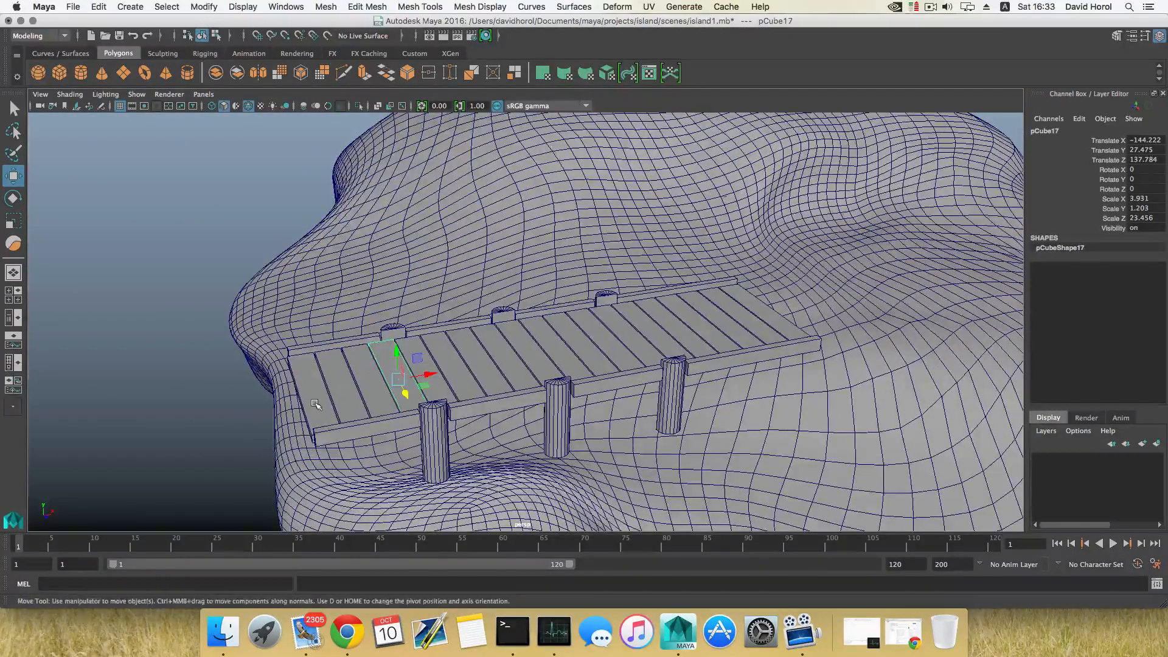
click(315, 403)
alt+drag(315, 404, 443, 414)
key(ctrl+d)
key(e)
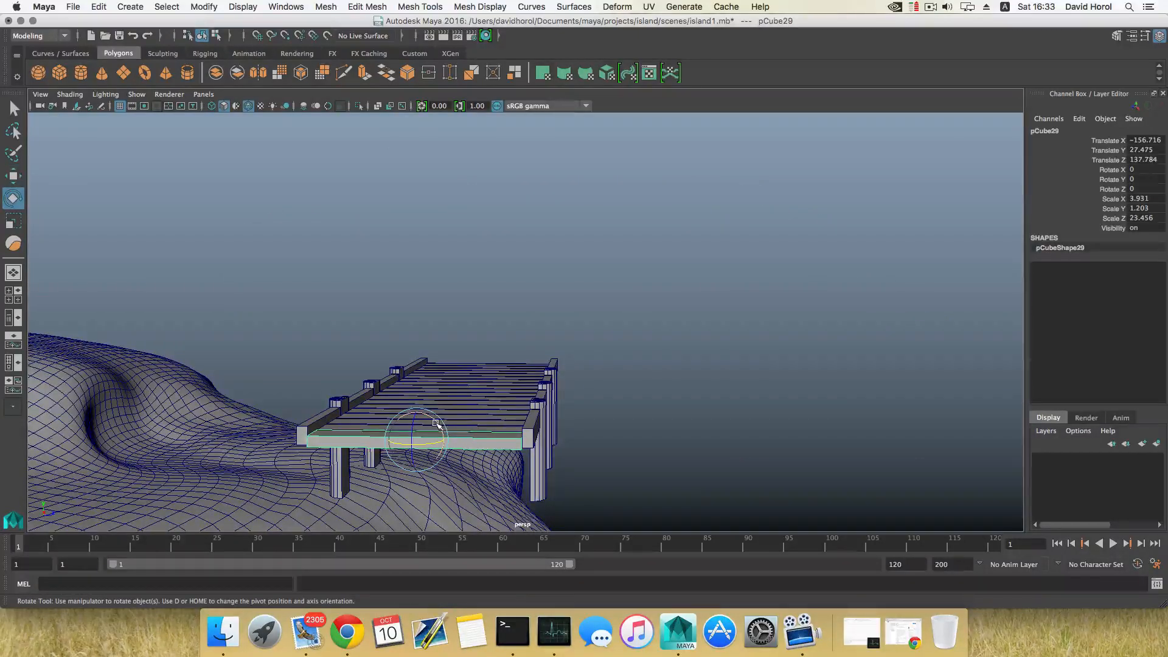
drag(435, 421, 443, 518)
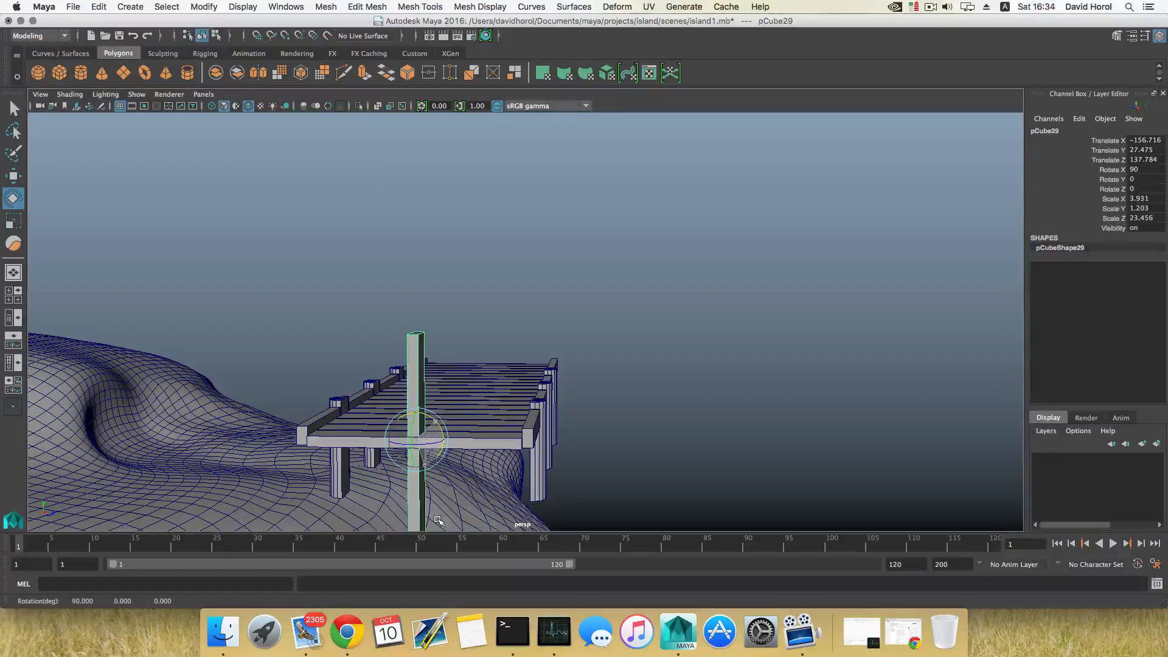
Scale the upright board to about 1.12 × 0.46 × 11.9 and place it at the walkway's end, about Y 34.01, Z 149.29
alt+drag(505, 451, 378, 462)
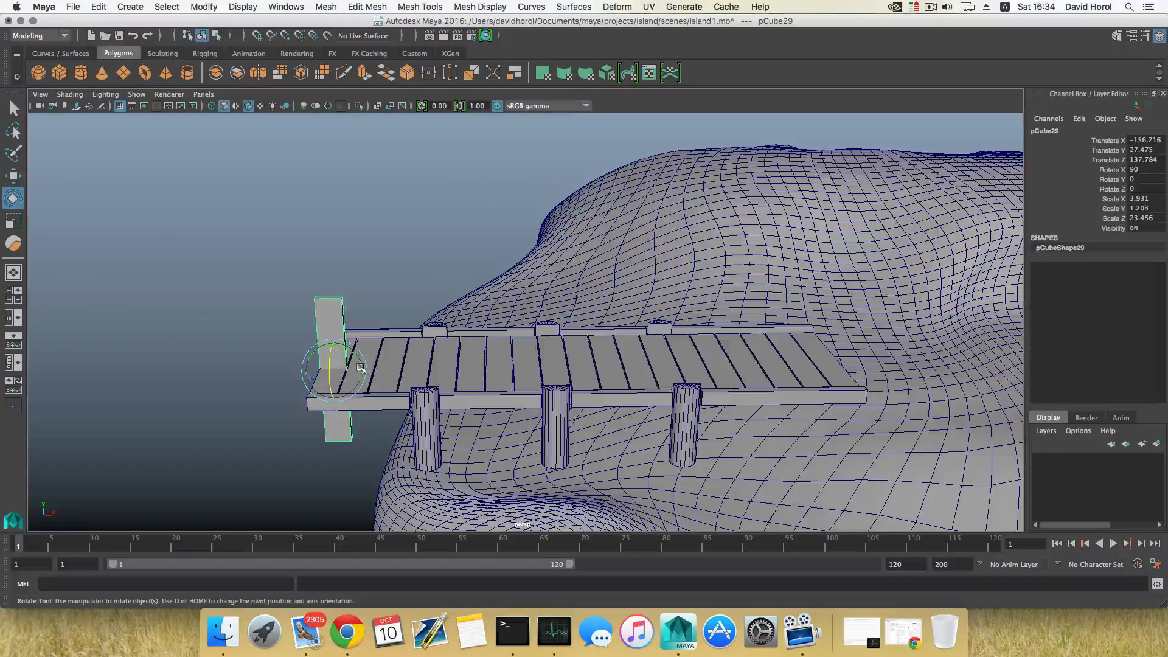
key(r)
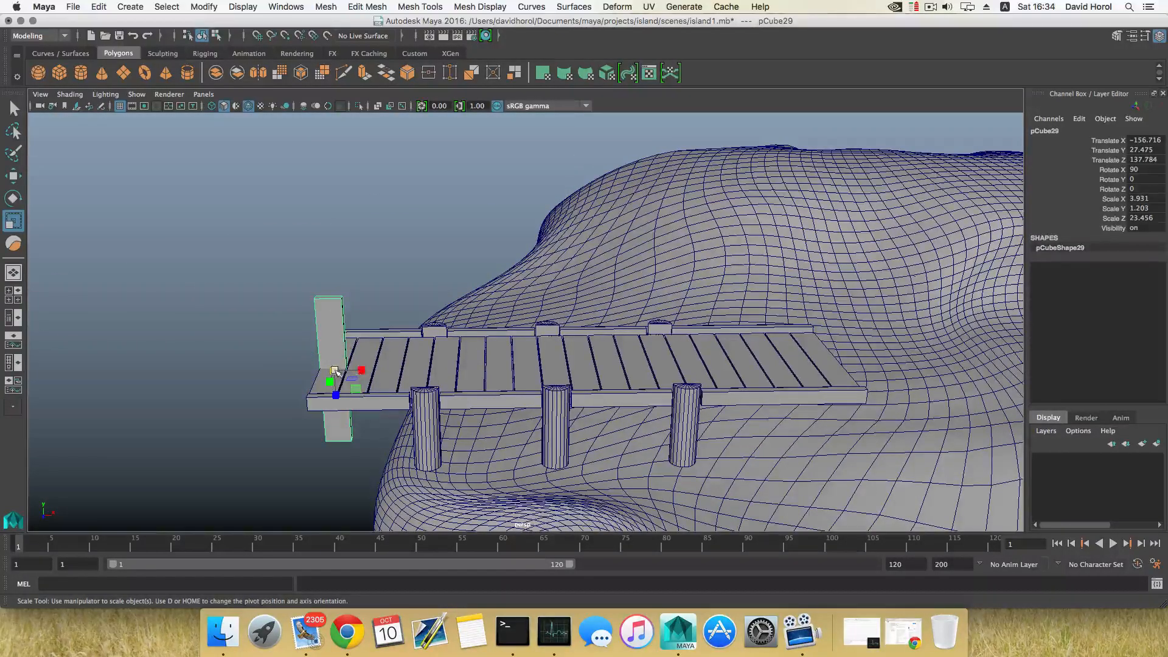
drag(335, 370, 330, 298)
key(w)
alt+drag(283, 371, 435, 421)
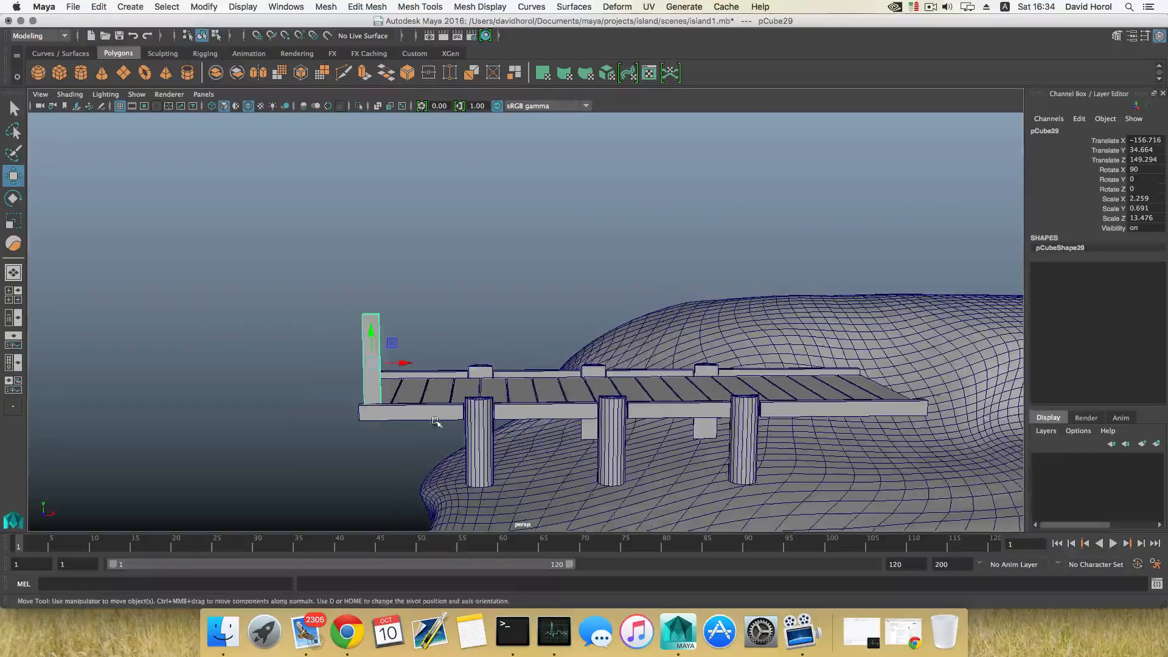
key(r)
drag(371, 364, 372, 402)
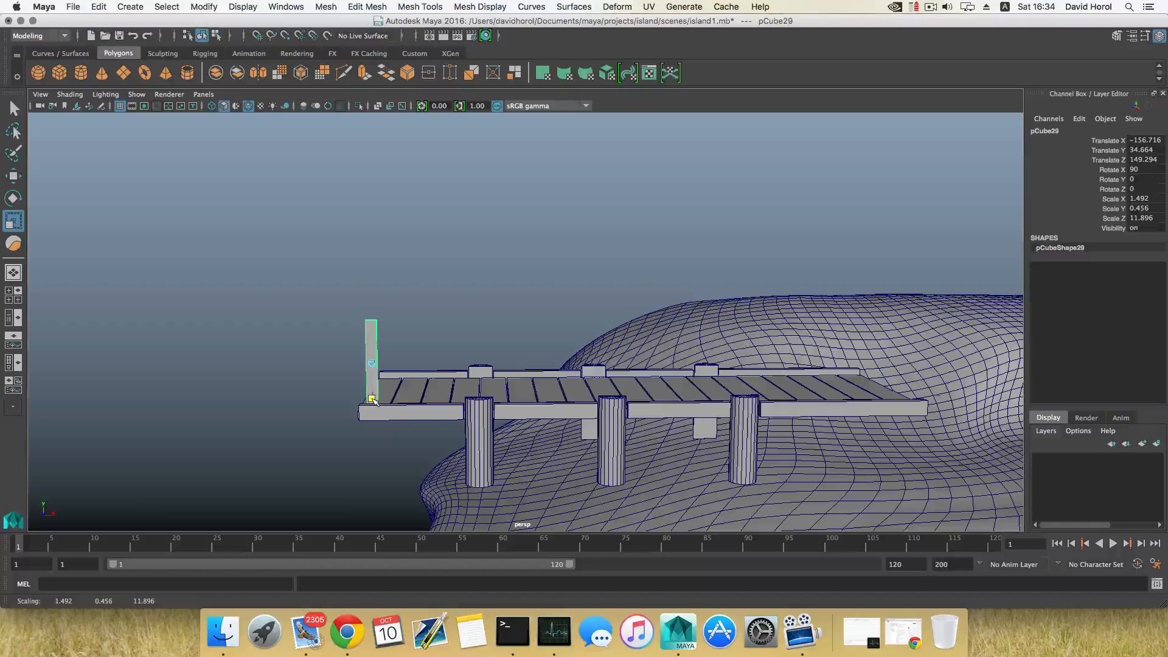
drag(397, 363, 410, 390)
key(w)
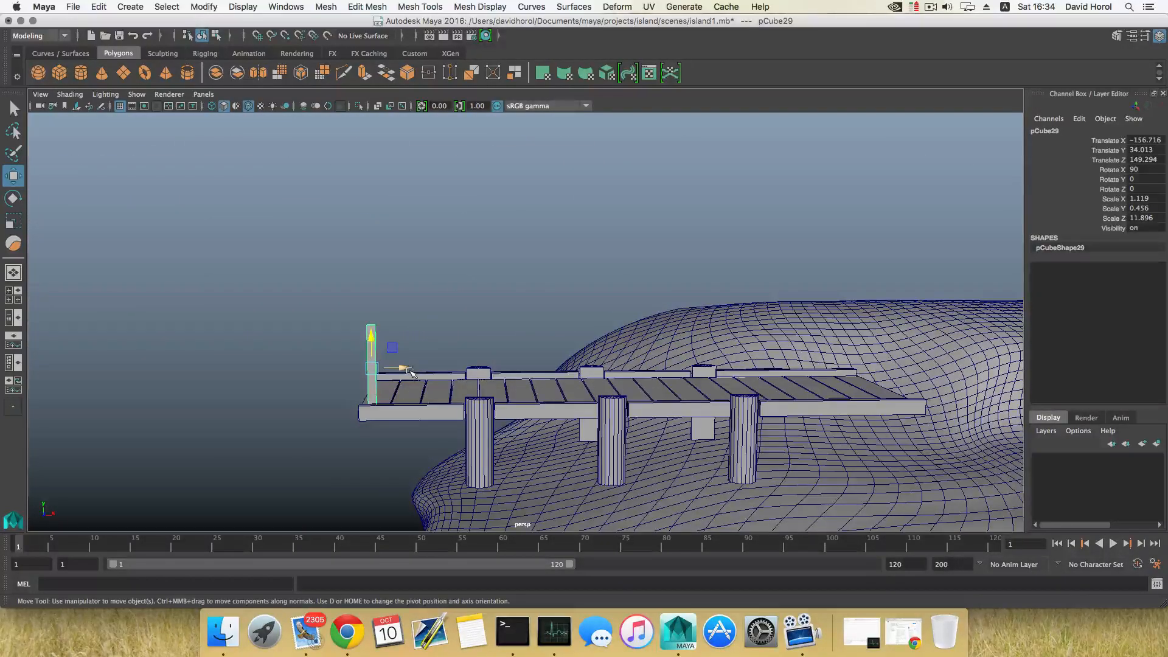
key(ctrl+d)
drag(409, 370, 491, 377)
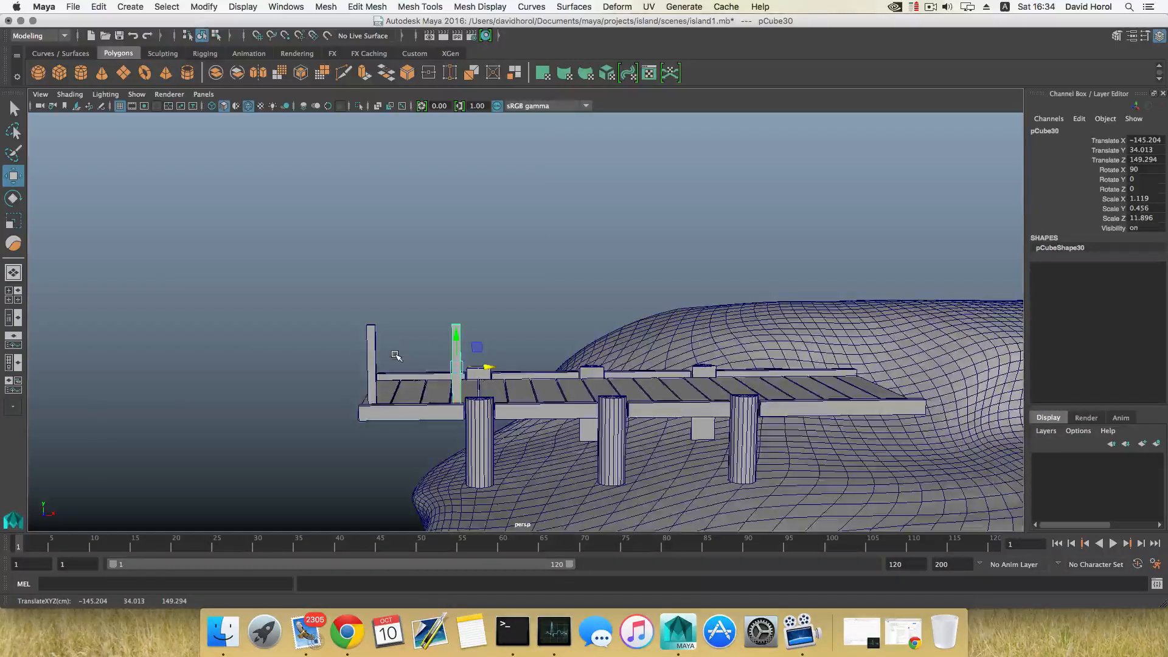
key(f)
scroll(399, 359, down, 5)
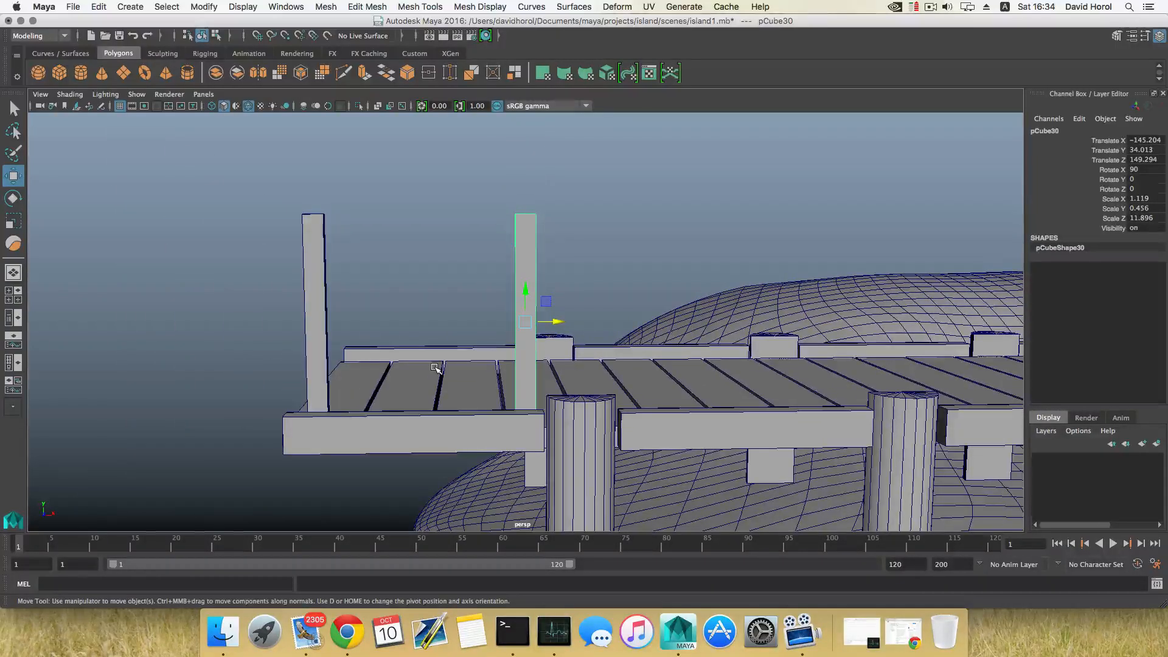
key(ctrl+d)
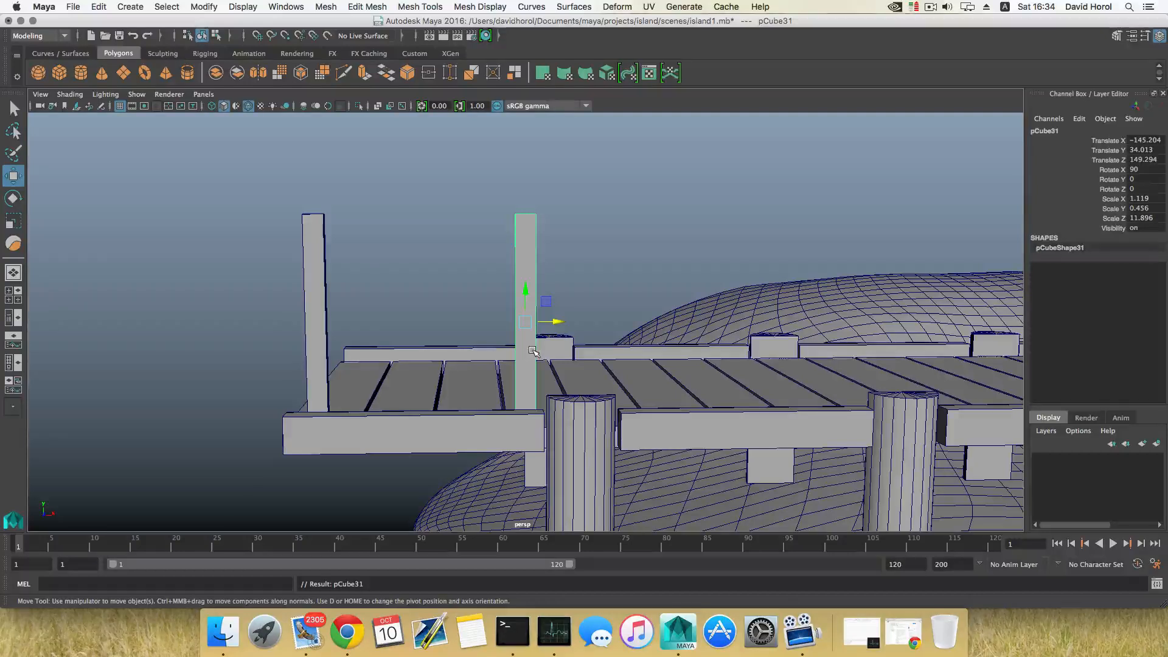
key(Delete)
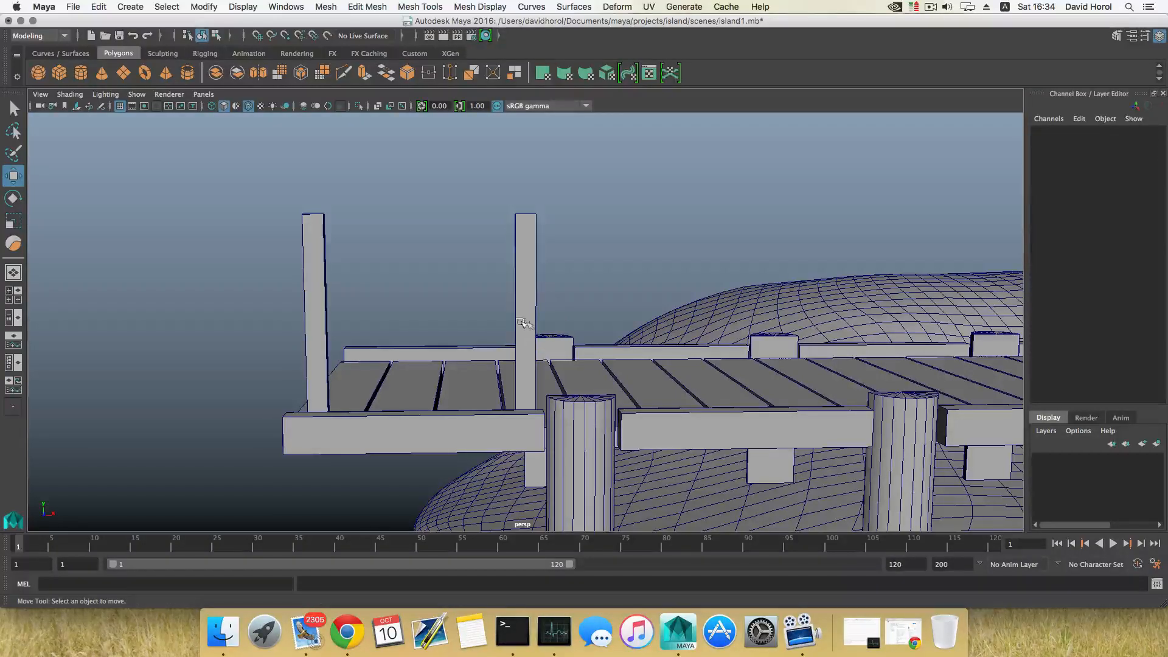
click(527, 322)
key(Delete)
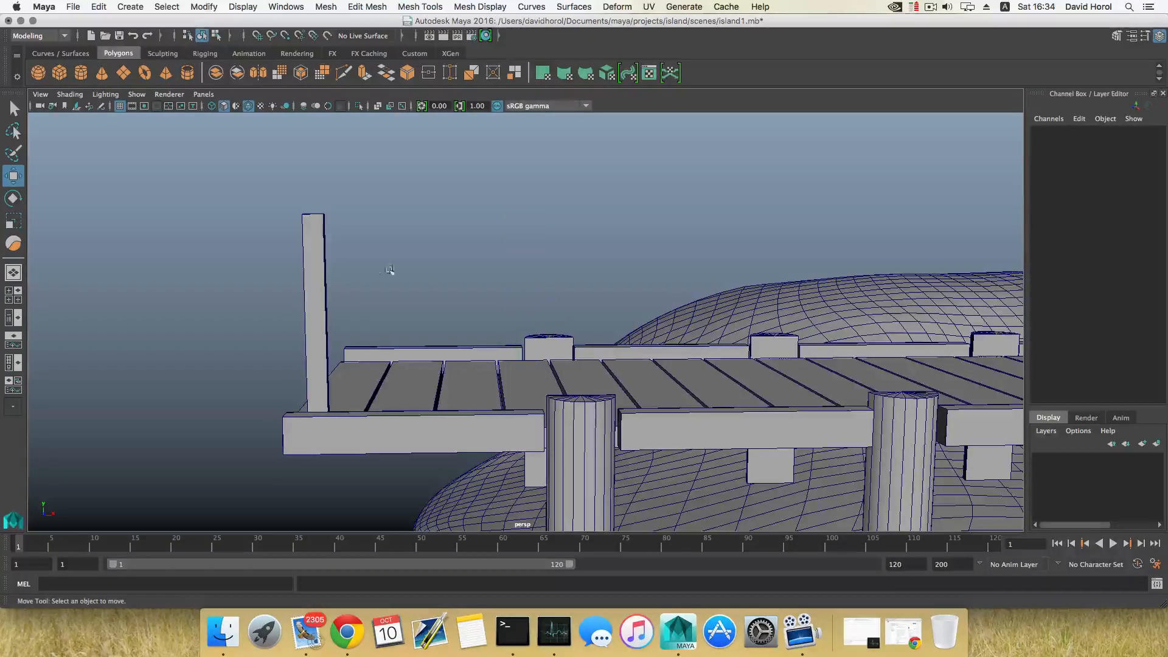
Duplicate the railing post and move the copy along X to about -145.63
click(310, 257)
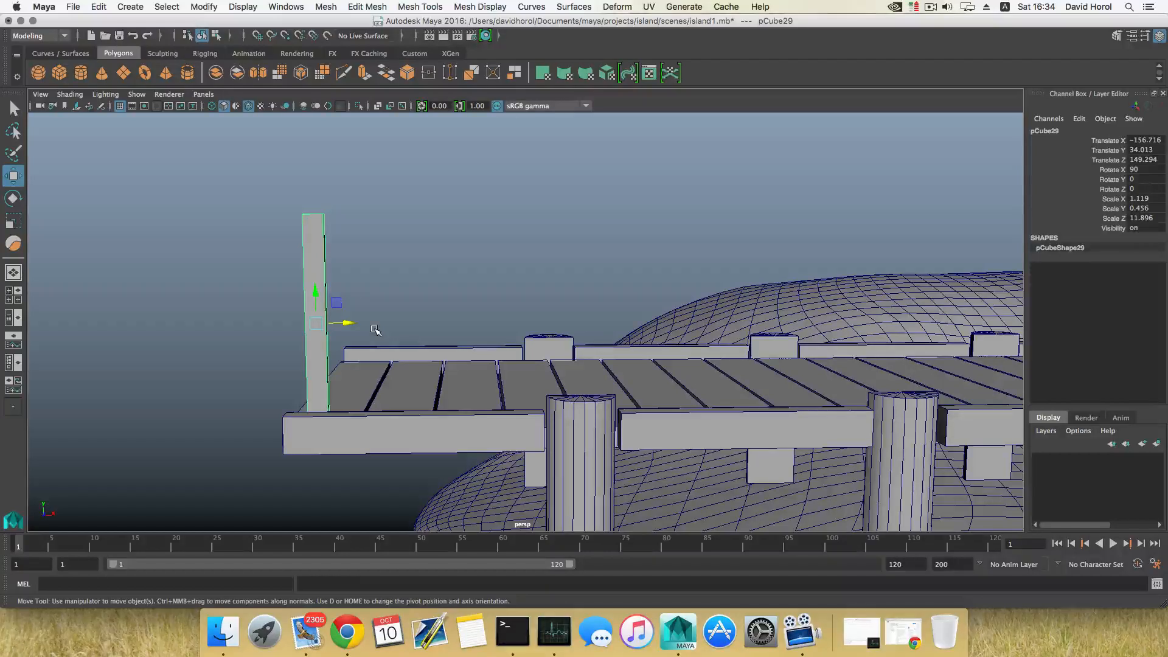
key(ctrl+d)
drag(346, 323, 562, 349)
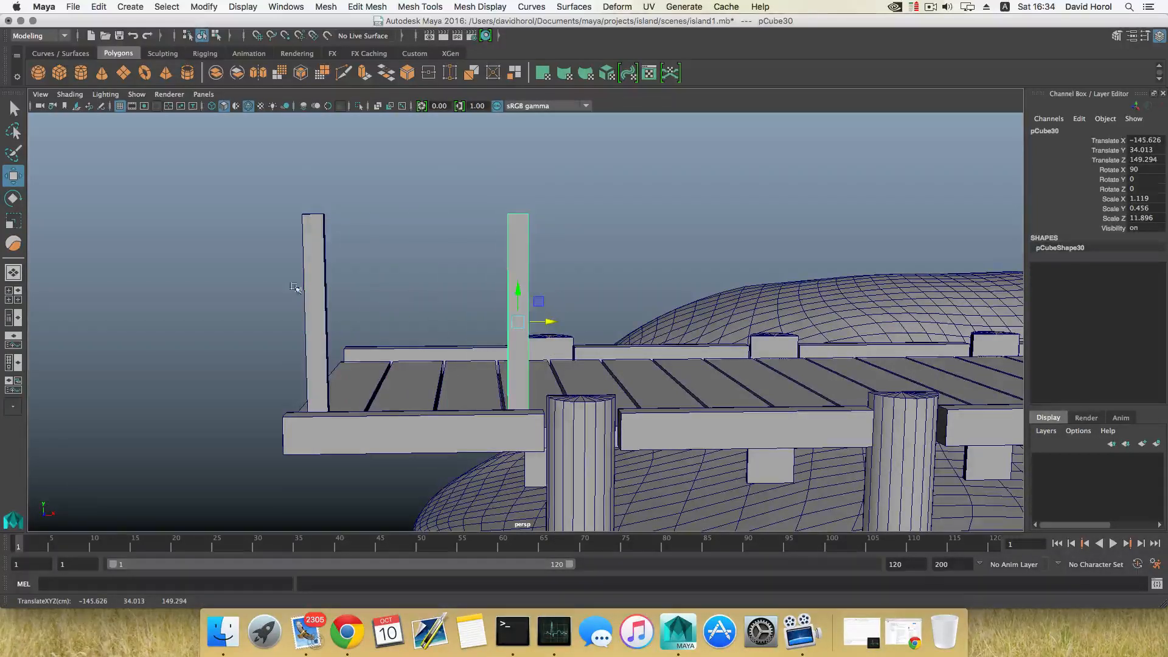
Use Duplicate with Transform five times to add evenly spaced railing posts along the walkway edge
scroll(530, 313, down, 3)
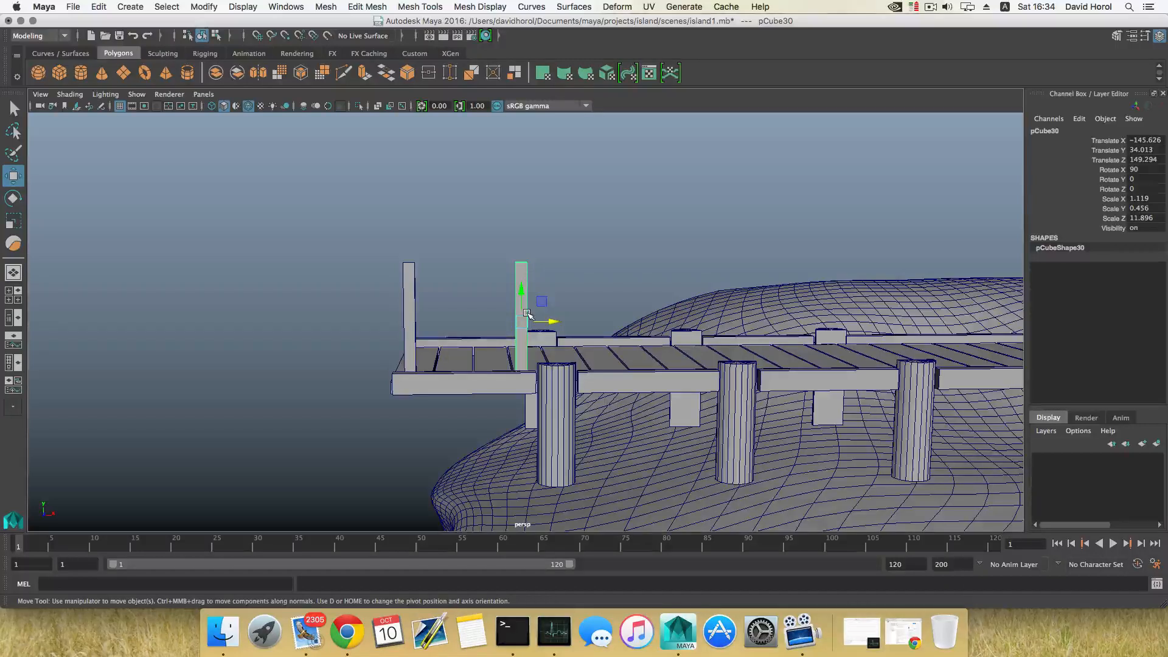
key(shift+d)
scroll(544, 323, down, 2)
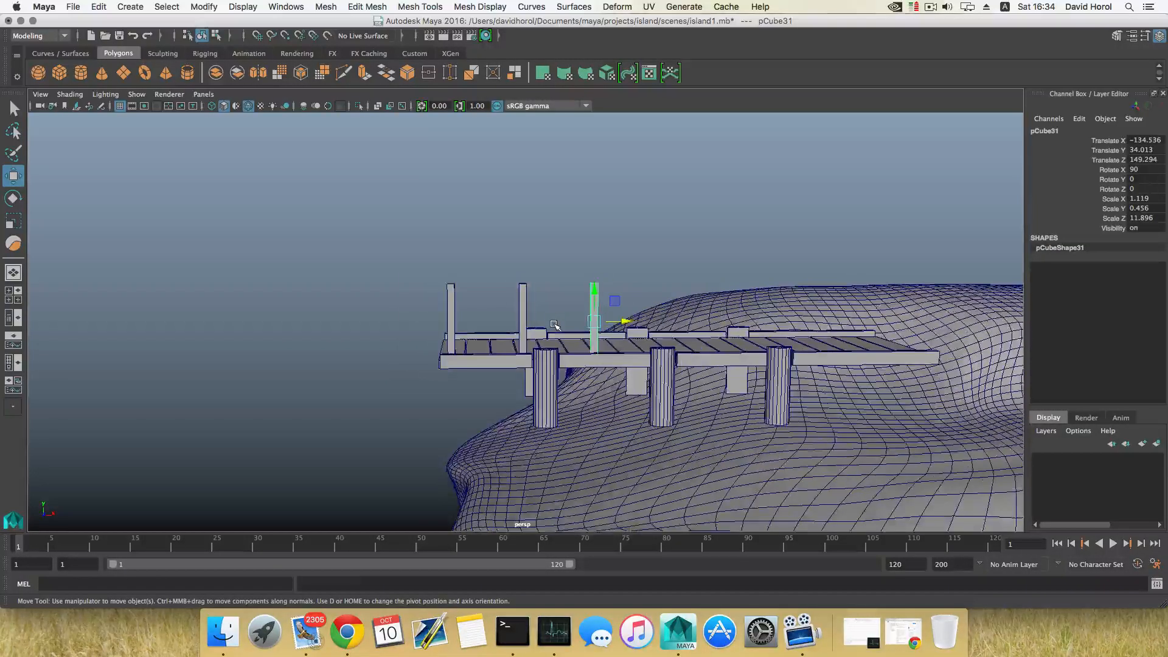
key(shift+d)
key(shift+d)
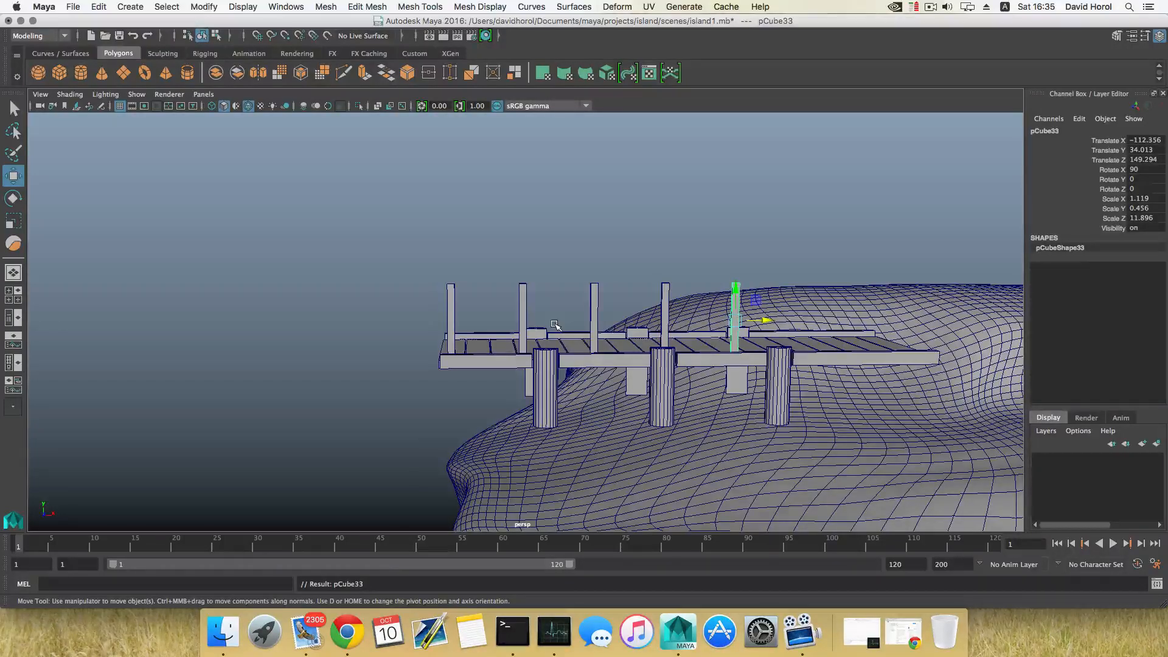
key(shift+d)
key(shift+d)
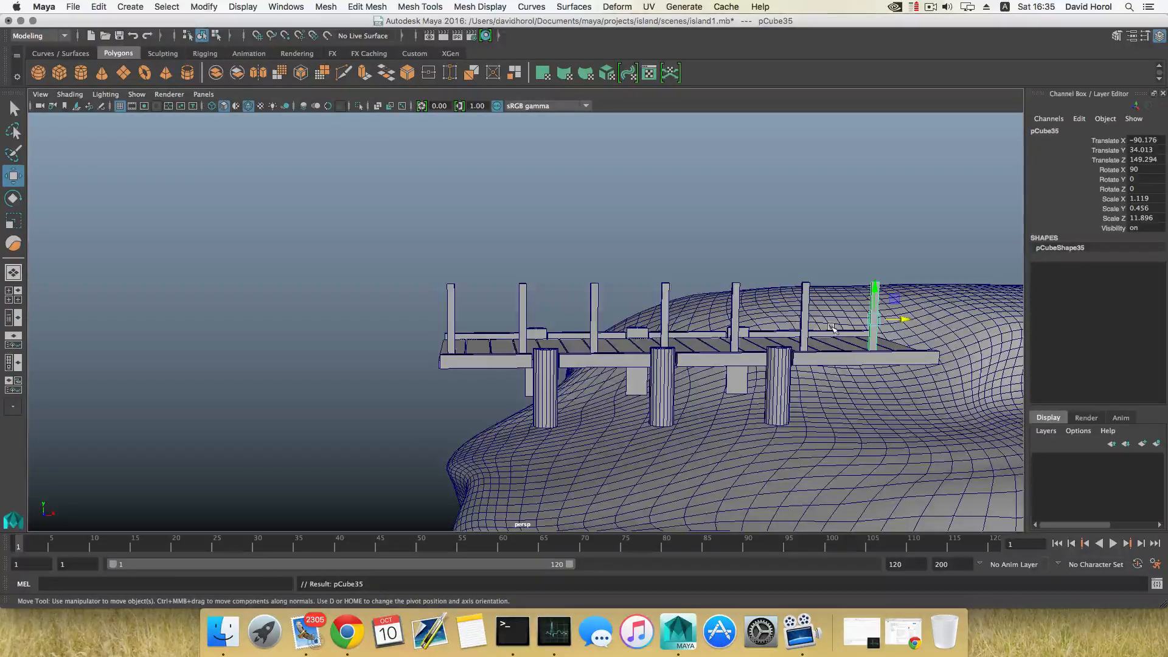
Lower the top vertices of all the railing posts so the posts become shorter
alt+drag(832, 329, 707, 326)
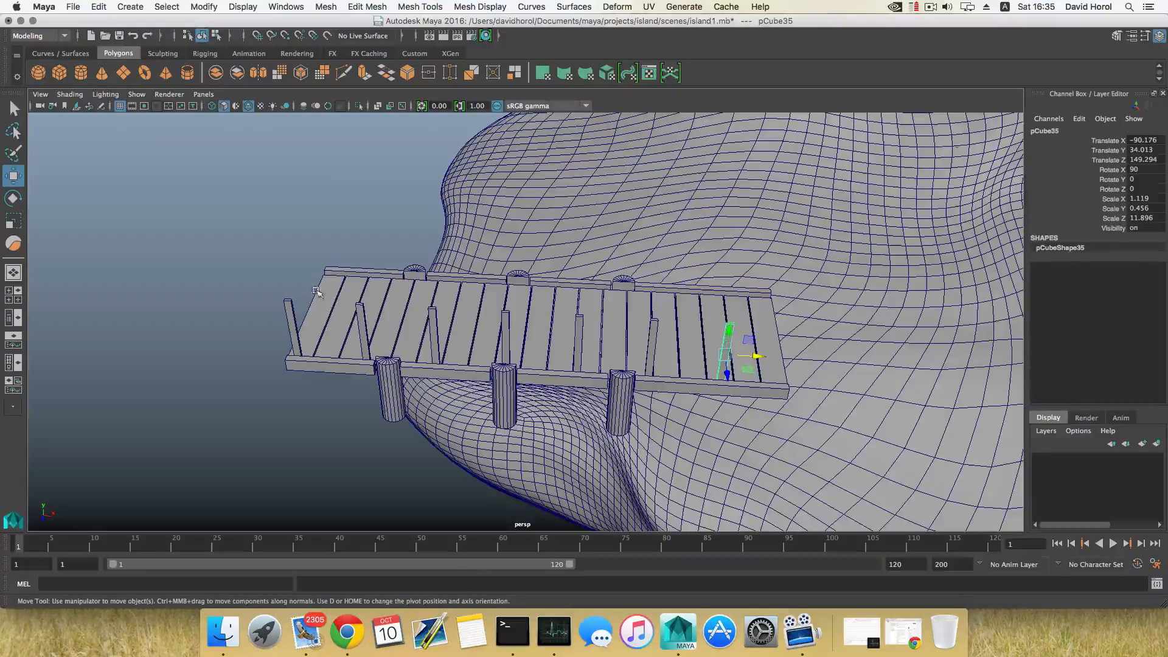
alt+drag(316, 292, 766, 282)
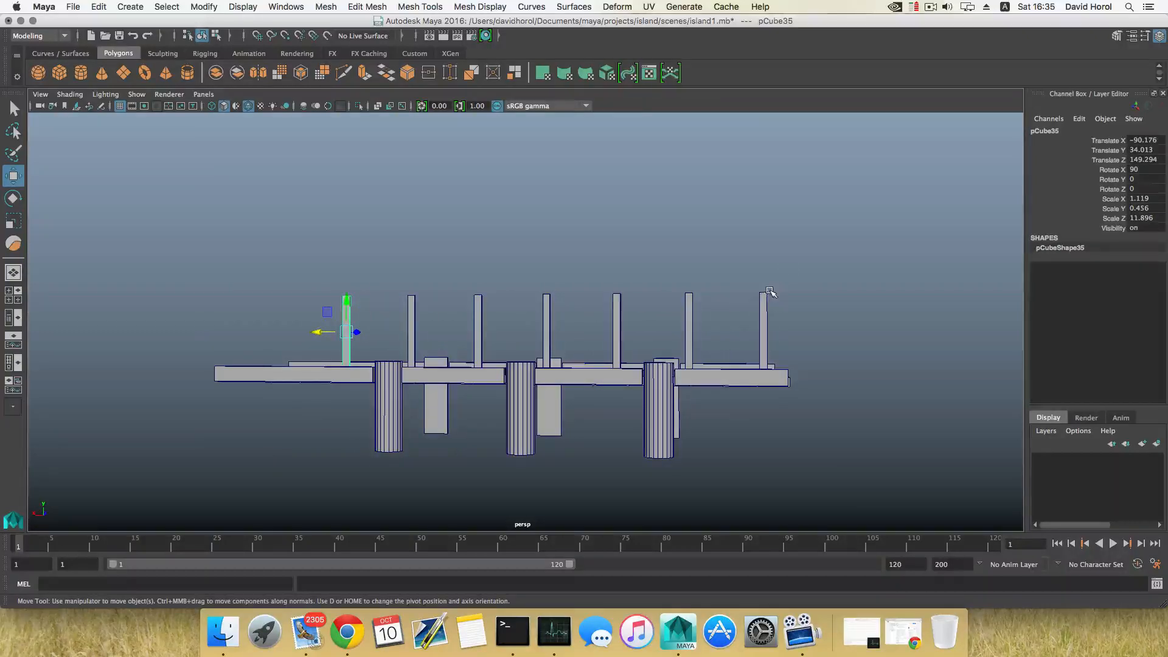
click(764, 317)
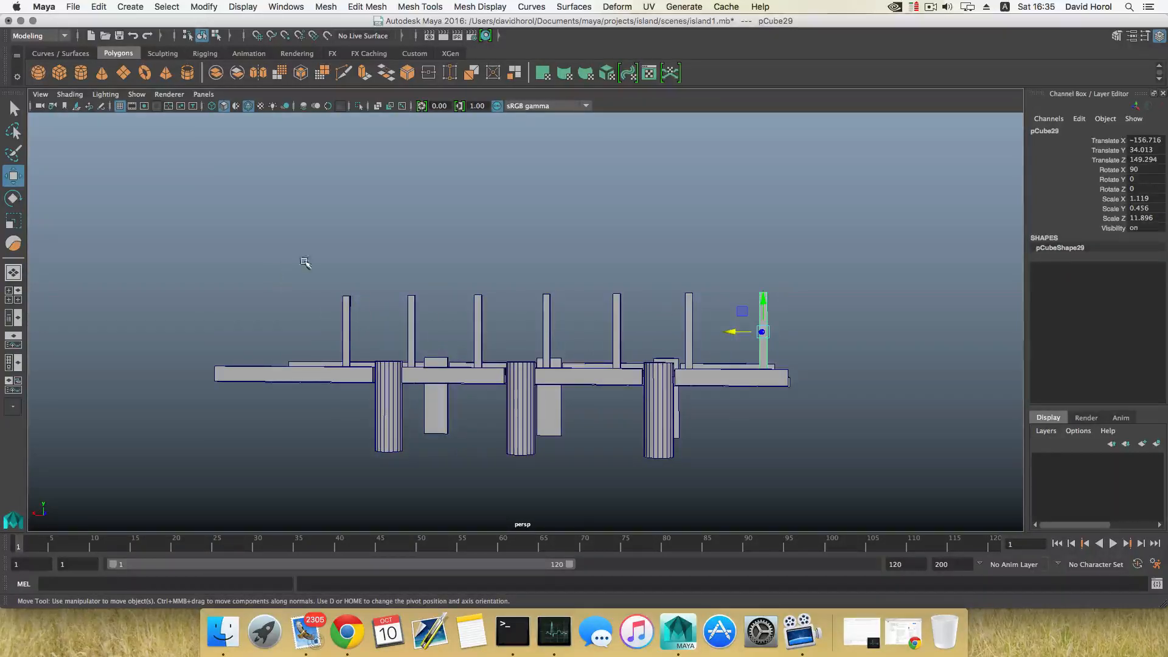
drag(281, 255, 775, 306)
right_drag(760, 197, 700, 199)
drag(333, 285, 360, 311)
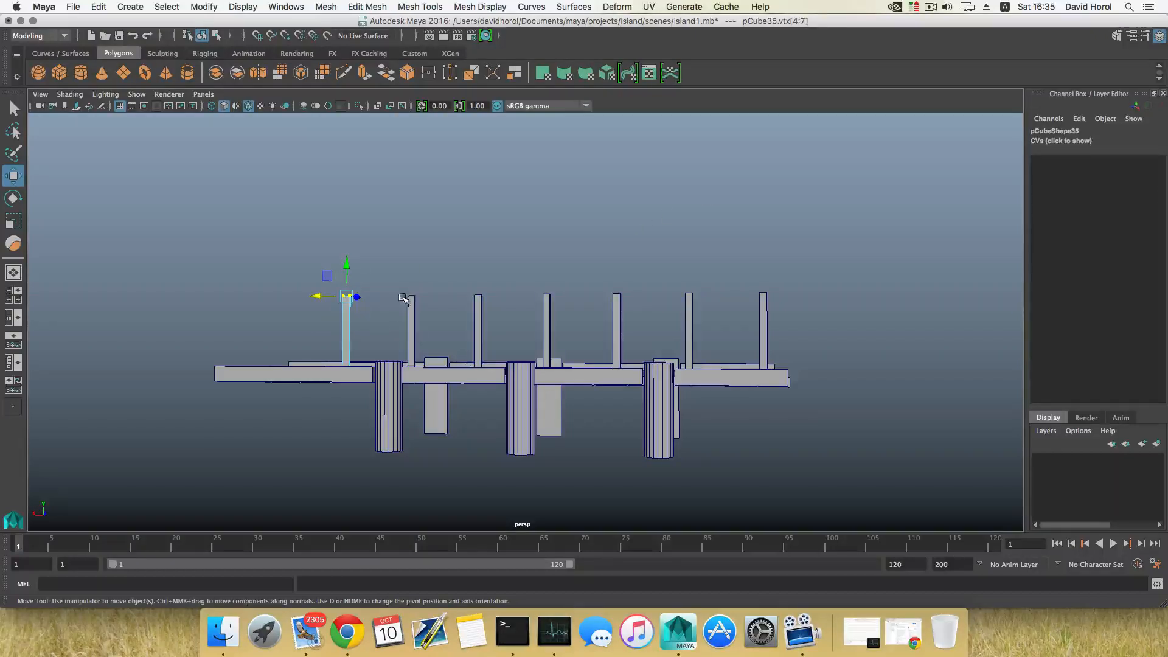
shift+right_click(410, 300)
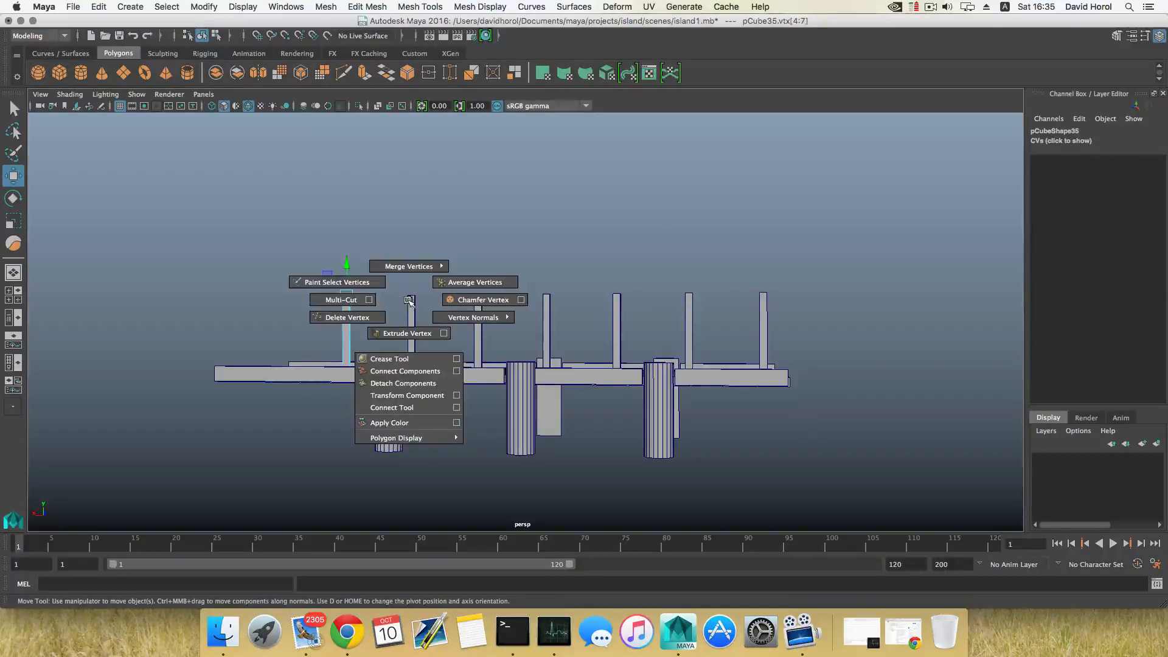
right_drag(410, 296, 355, 296)
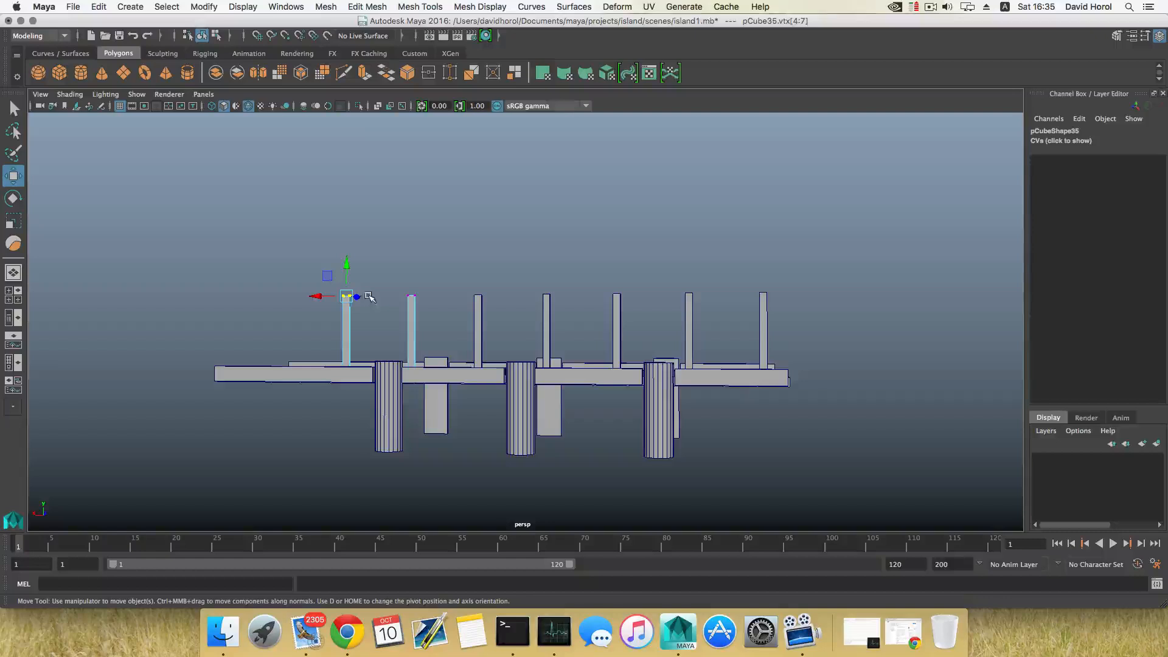
drag(395, 289, 461, 315)
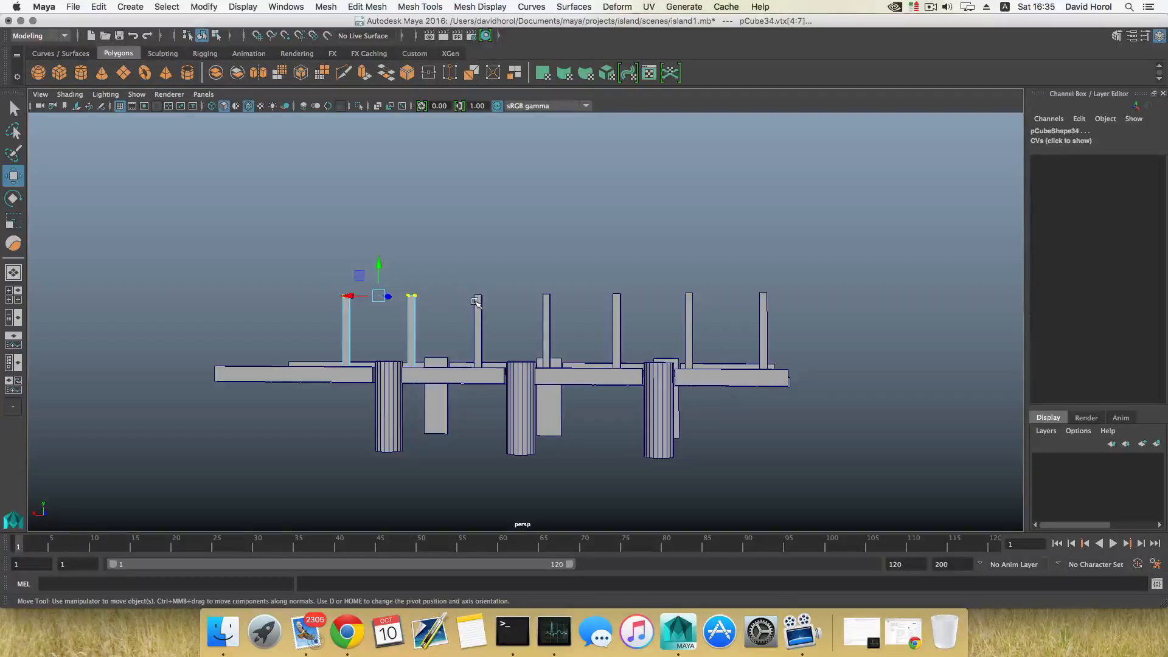
right_drag(475, 294, 433, 297)
shift+drag(517, 308, 469, 287)
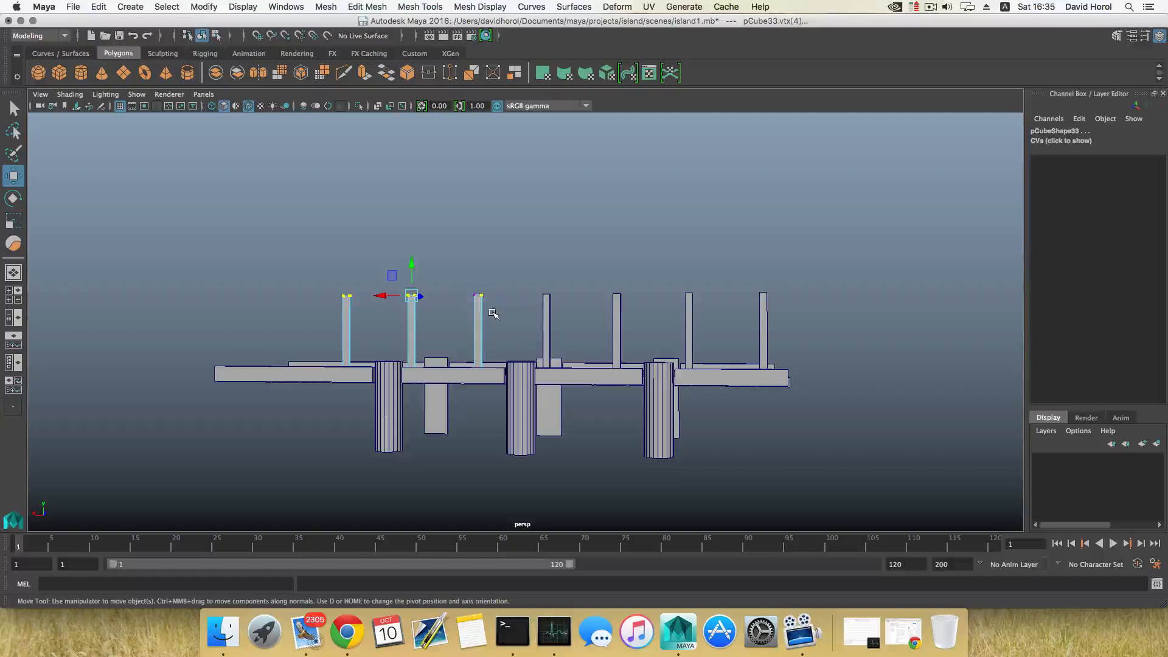
shift+drag(534, 313, 479, 287)
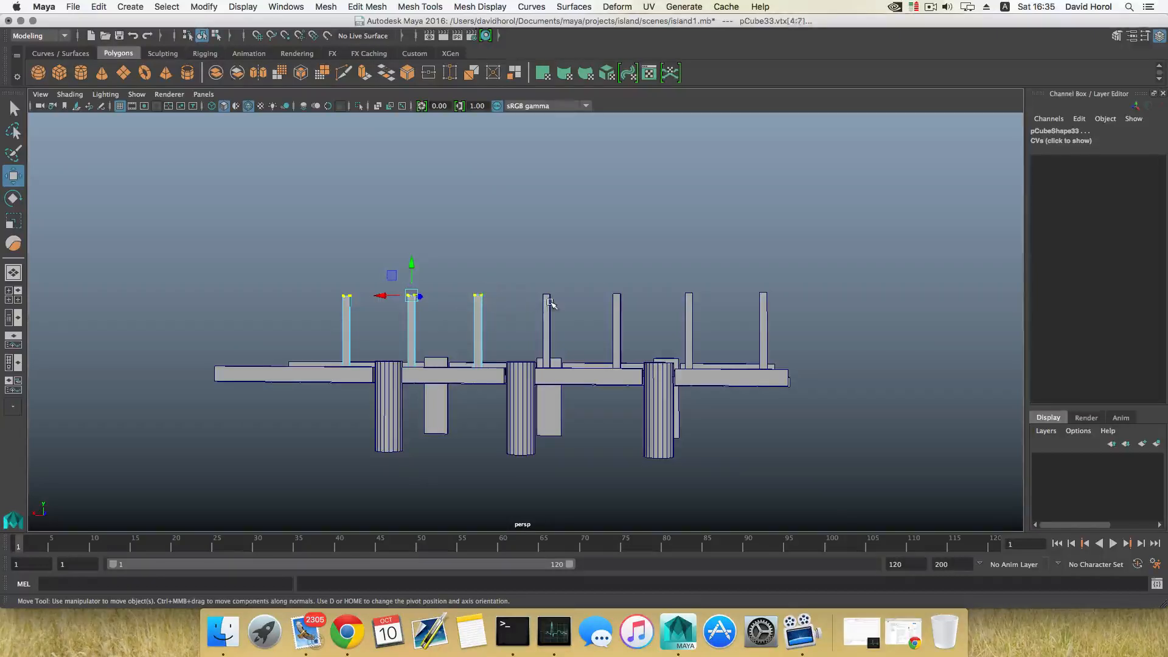
right_drag(547, 301, 522, 281)
shift+drag(522, 280, 566, 312)
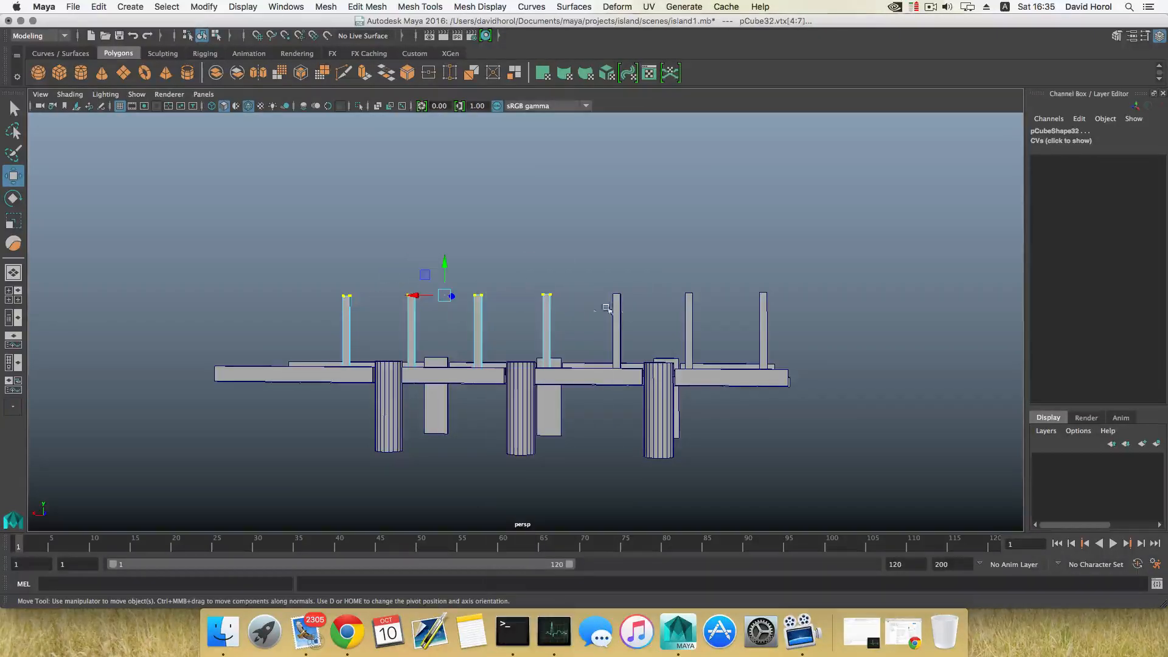
right_drag(618, 307, 557, 296)
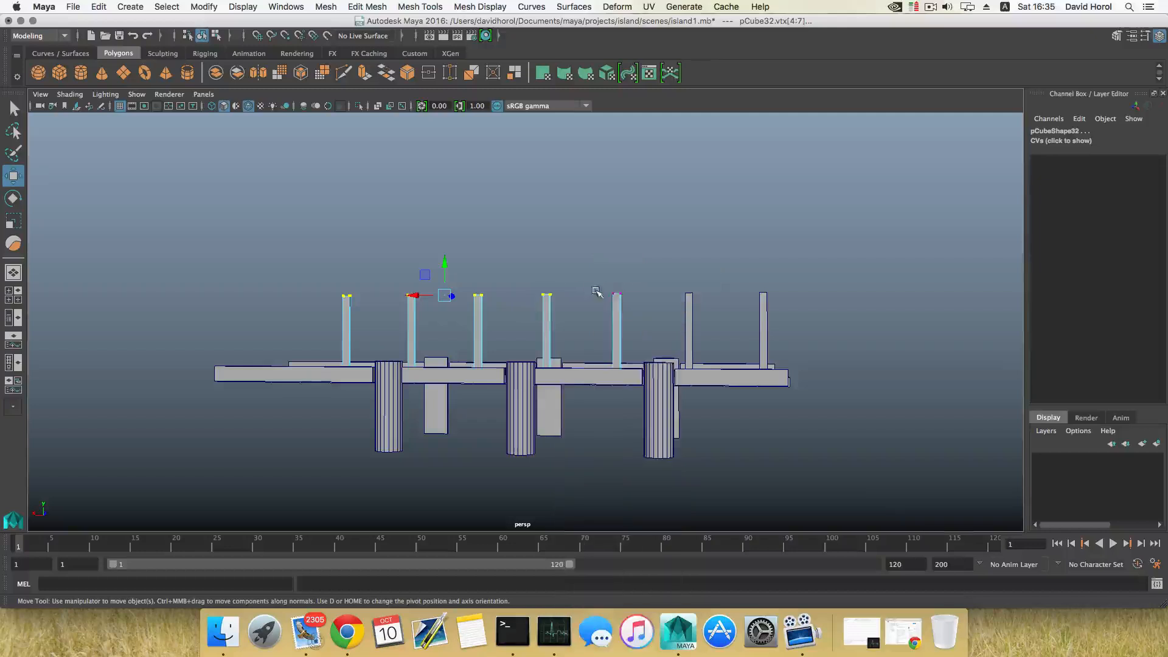
shift+drag(641, 313, 643, 312)
right_drag(691, 305, 660, 281)
shift+drag(660, 281, 735, 307)
right_drag(759, 307, 738, 281)
shift+drag(738, 281, 779, 321)
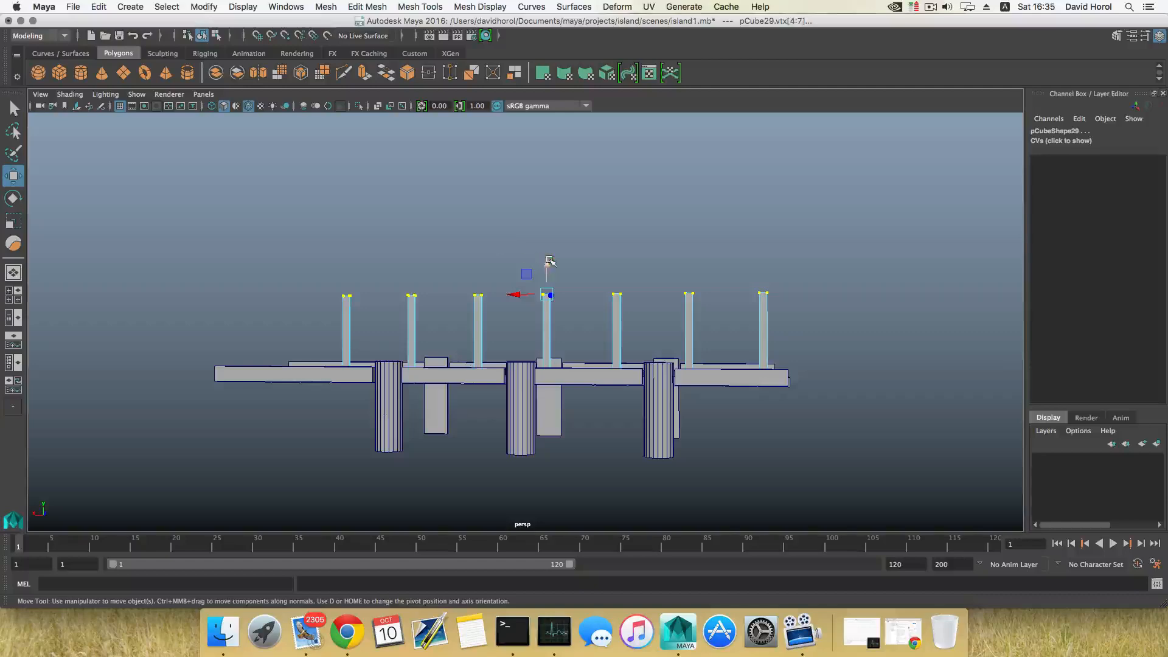
alt+drag(546, 277, 517, 319)
key(F8)
Duplicate the walkway's side beam and move the copy up above the walkway
click(353, 386)
key(ctrl+d)
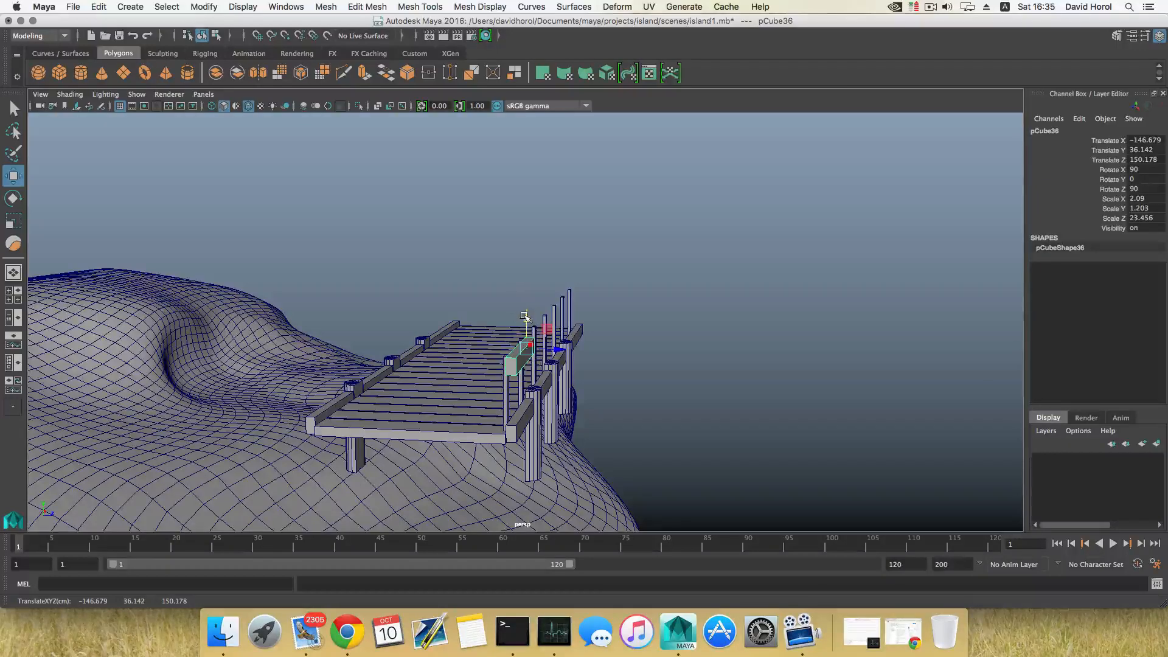
drag(524, 315, 474, 338)
Duplicate the raised beam, scale the copy to about 0.78 × 0.46 and lower it to about Y 32.7 as a middle rail
key(ctrl+d)
key(r)
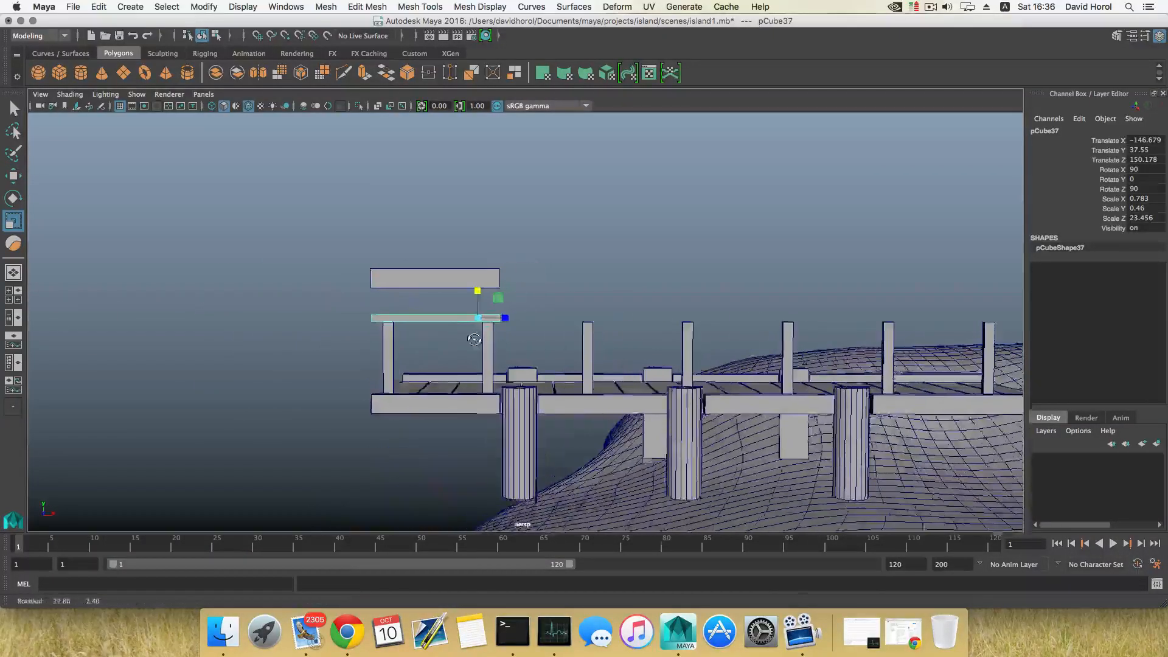
alt+middle_drag(474, 338, 547, 325)
alt+right_drag(547, 324, 686, 360)
key(w)
drag(574, 273, 583, 332)
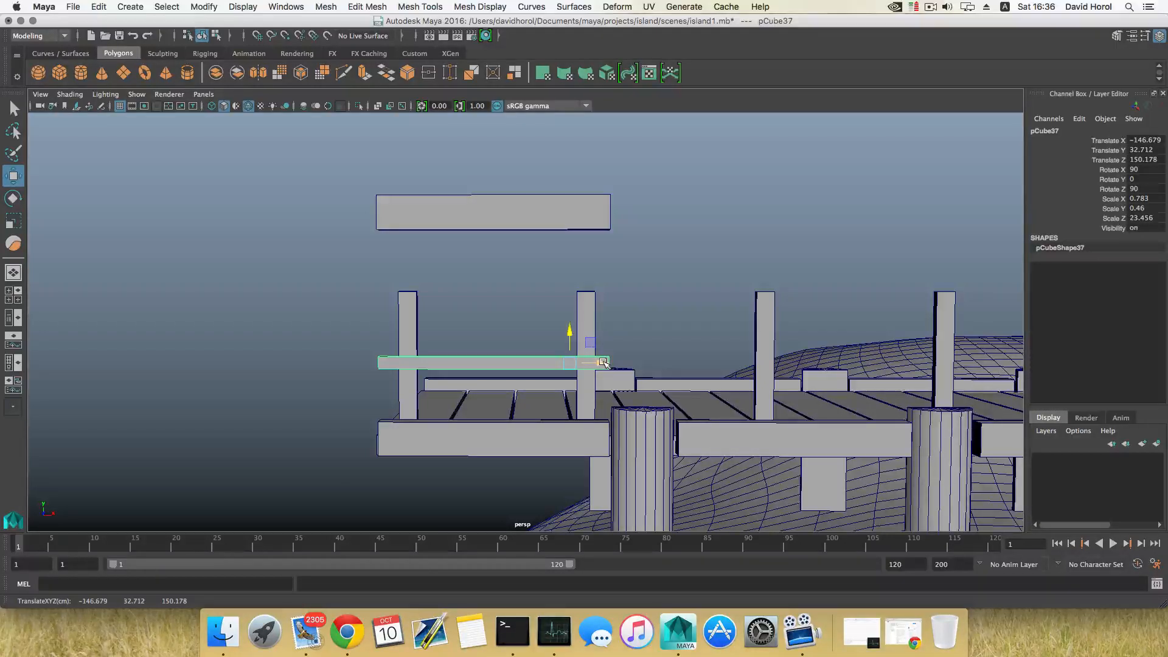
drag(603, 363, 599, 363)
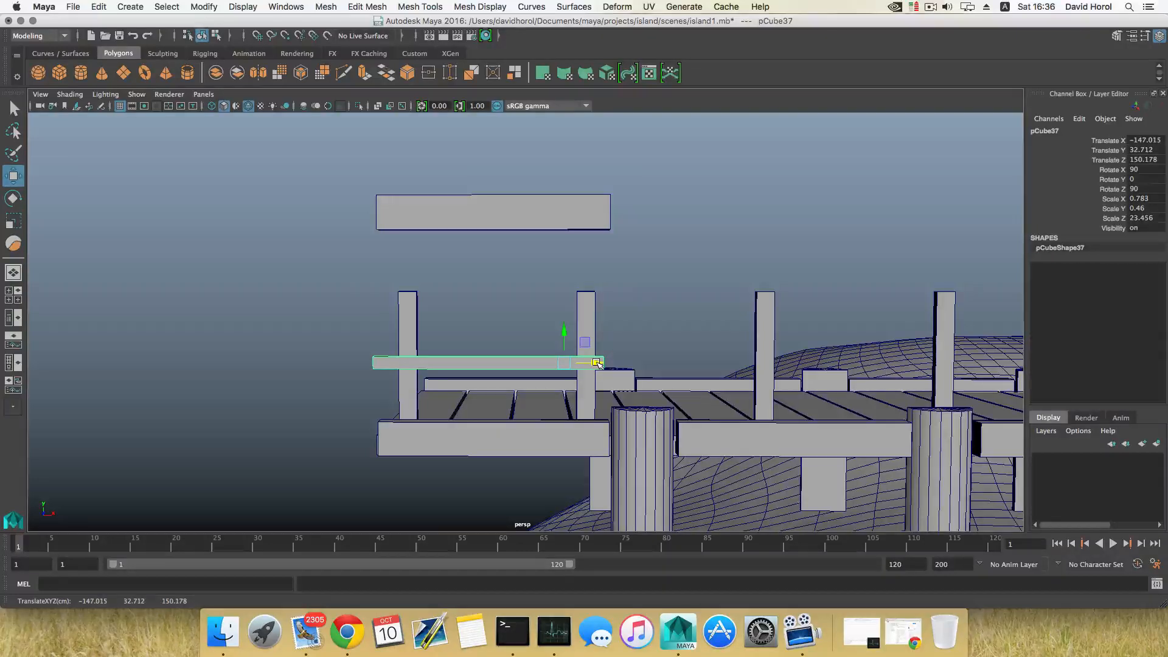
Duplicate the middle rail, move the copy along X to about -132.8, and repeat Duplicate with Transform three times
key(ctrl+d)
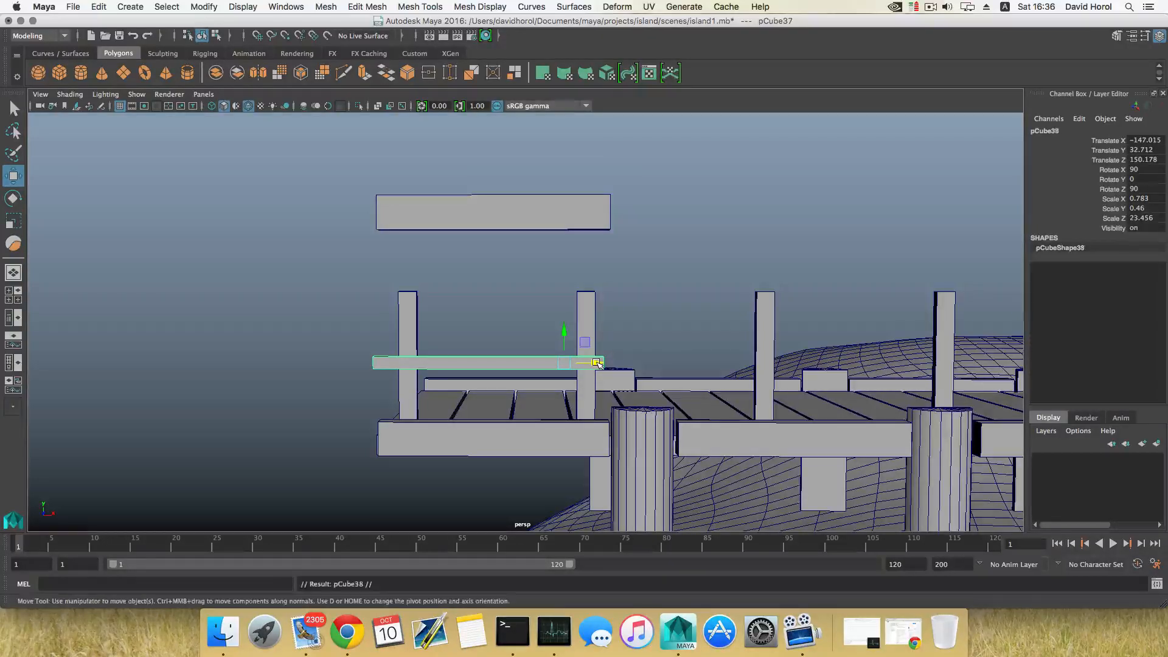
drag(598, 363, 827, 363)
scroll(760, 390, down, 3)
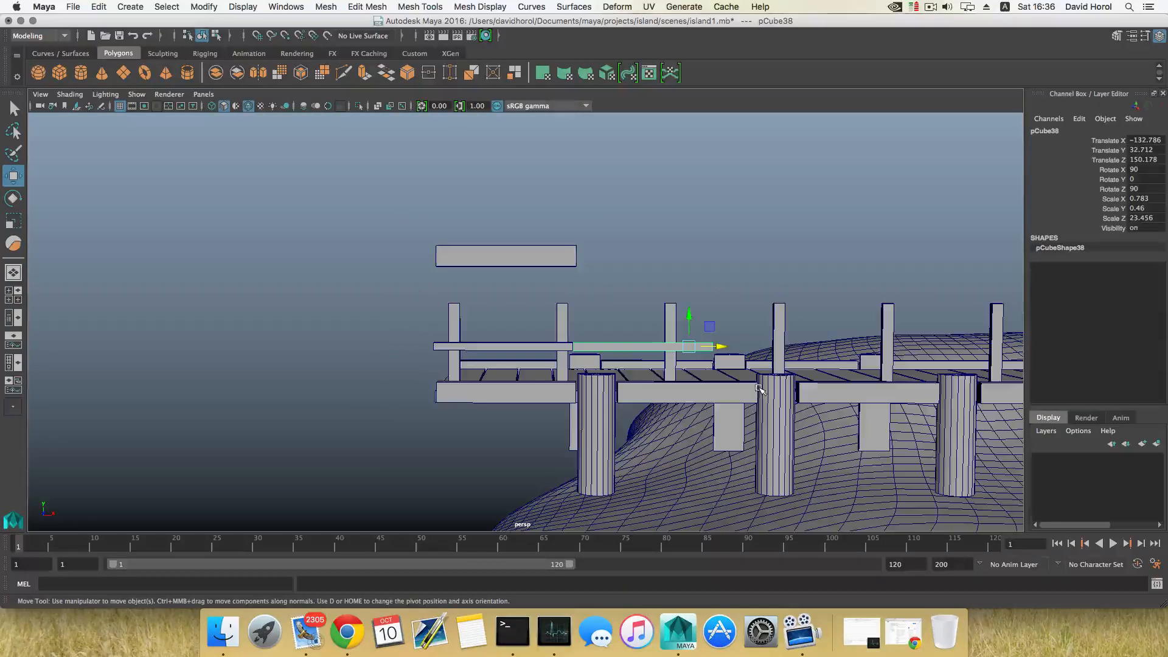
key(shift+d)
key(shift+d)
key(shift+d)
scroll(760, 390, down, 3)
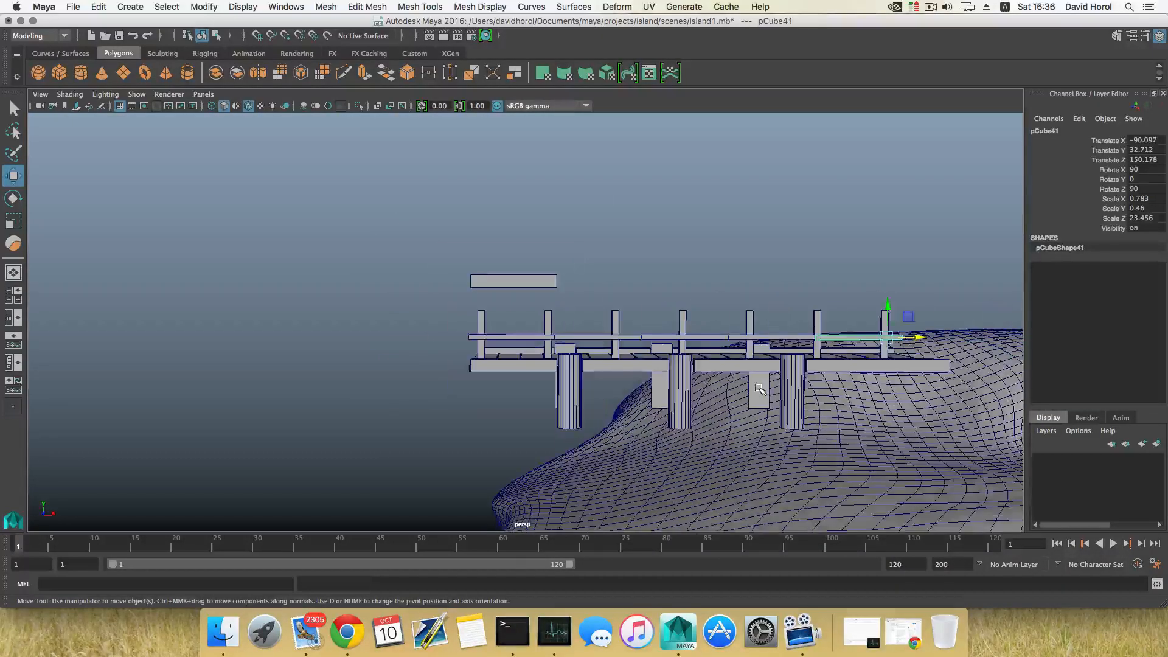
Rotate the raised beam to Y 90, scale it to about 1.46 × 0.51, and seat it on the post tops as a top rail
alt+drag(759, 389, 641, 375)
scroll(641, 376, up, 3)
click(699, 234)
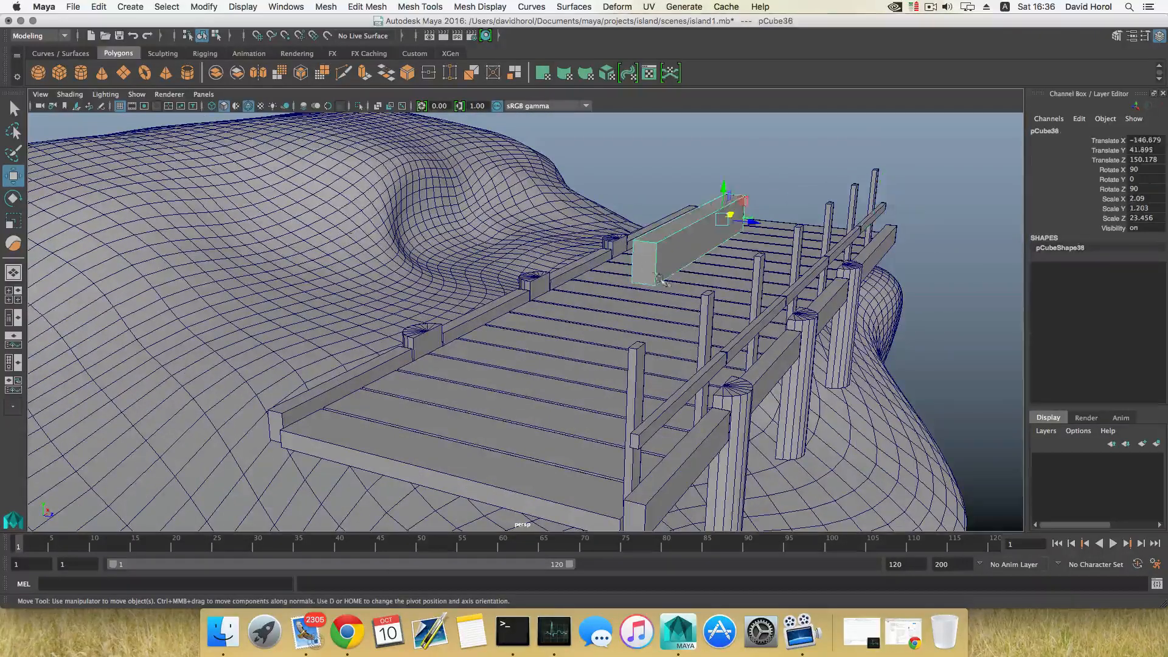
key(e)
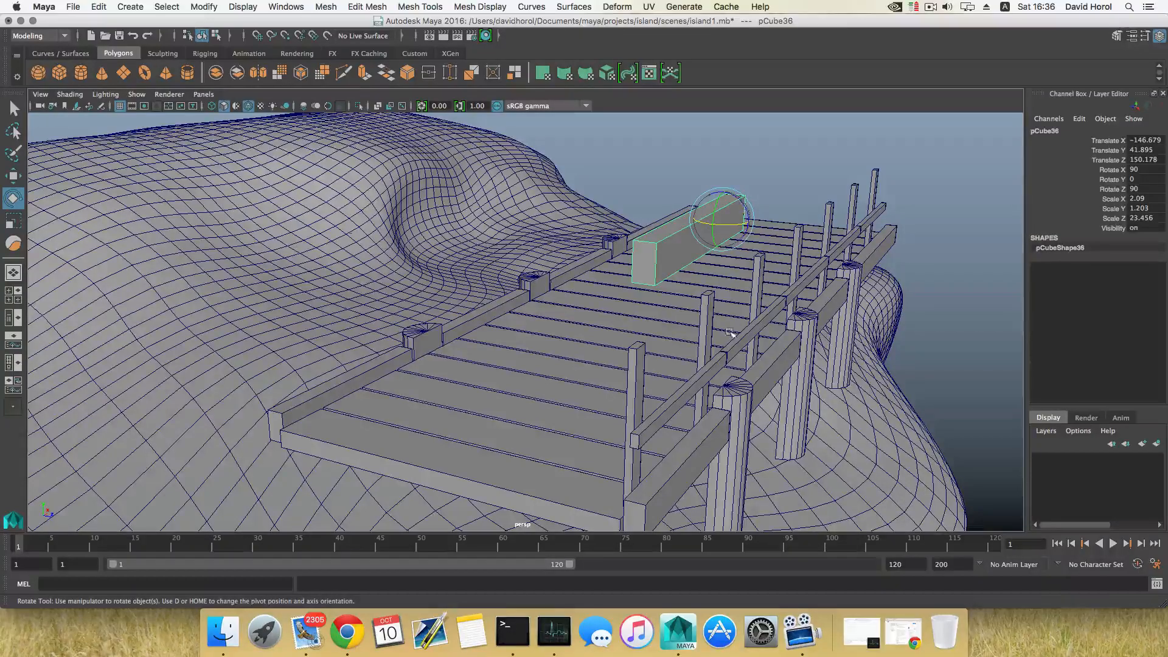
alt+drag(729, 332, 676, 259)
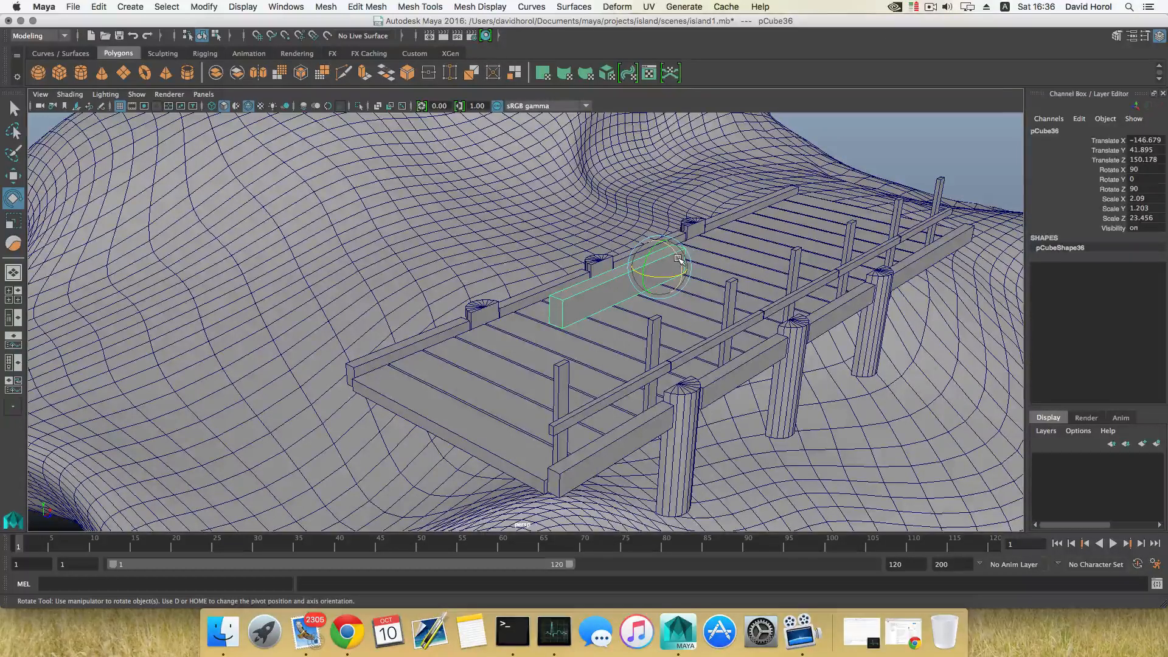
drag(678, 260, 658, 309)
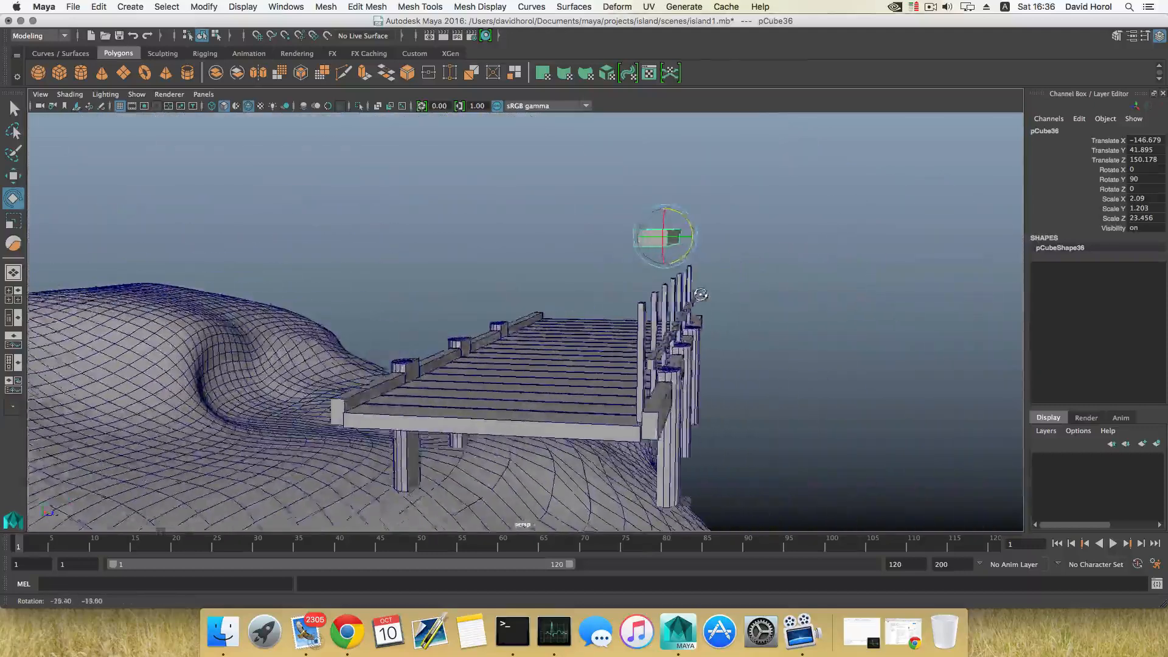
key(r)
drag(642, 238, 657, 272)
key(w)
key(r)
drag(656, 265, 603, 287)
alt+right_drag(602, 287, 648, 303)
alt+drag(647, 302, 665, 271)
right_drag(661, 263, 614, 264)
mouse_move(637, 333)
mouse_down()
mouse_move(671, 278)
mouse_move(686, 312)
mouse_move(631, 327)
mouse_up()
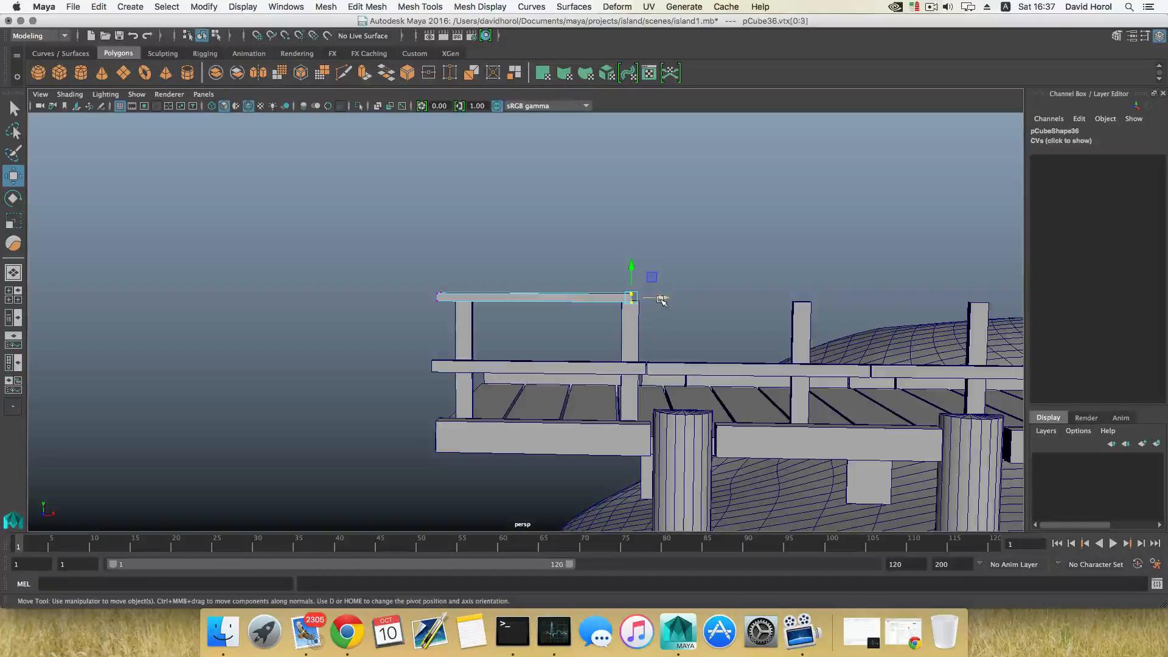
key(F8)
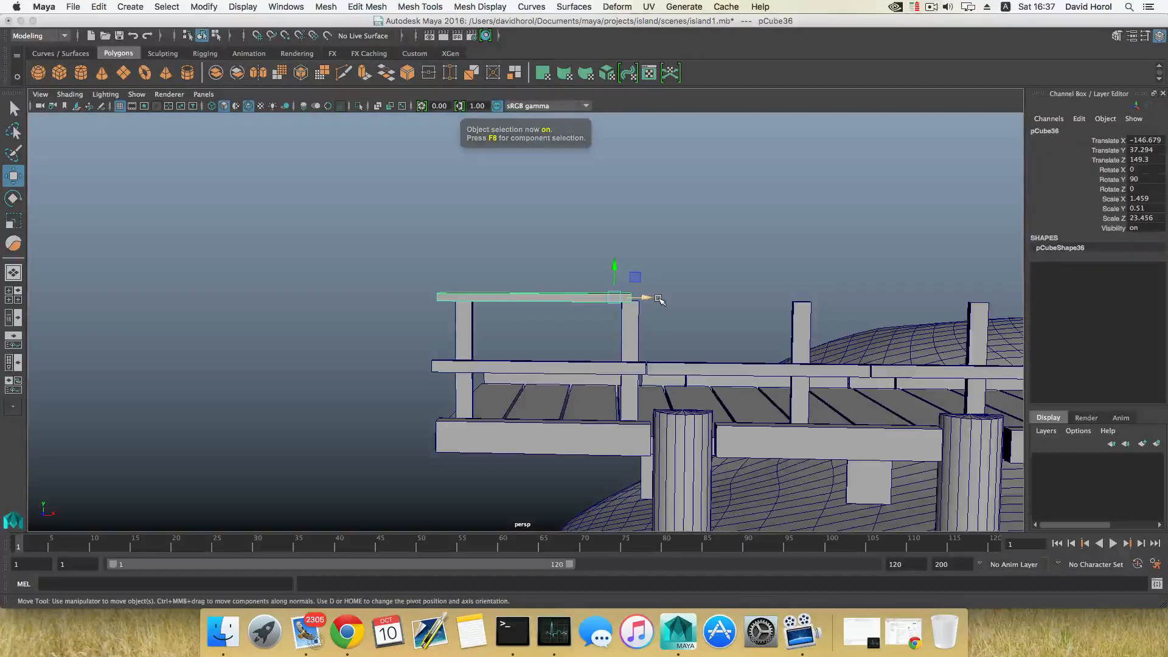
Duplicate the top rail segment, move the copy along X to about -133.8, and adjust its end vertices
key(ctrl+d)
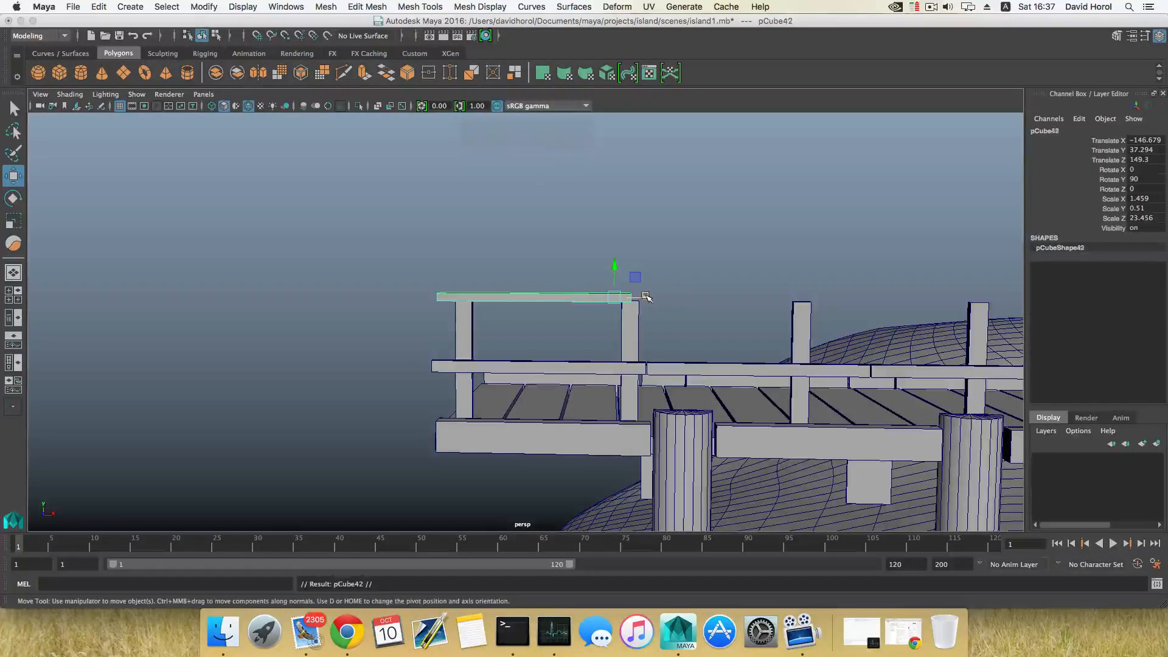
drag(646, 299, 846, 298)
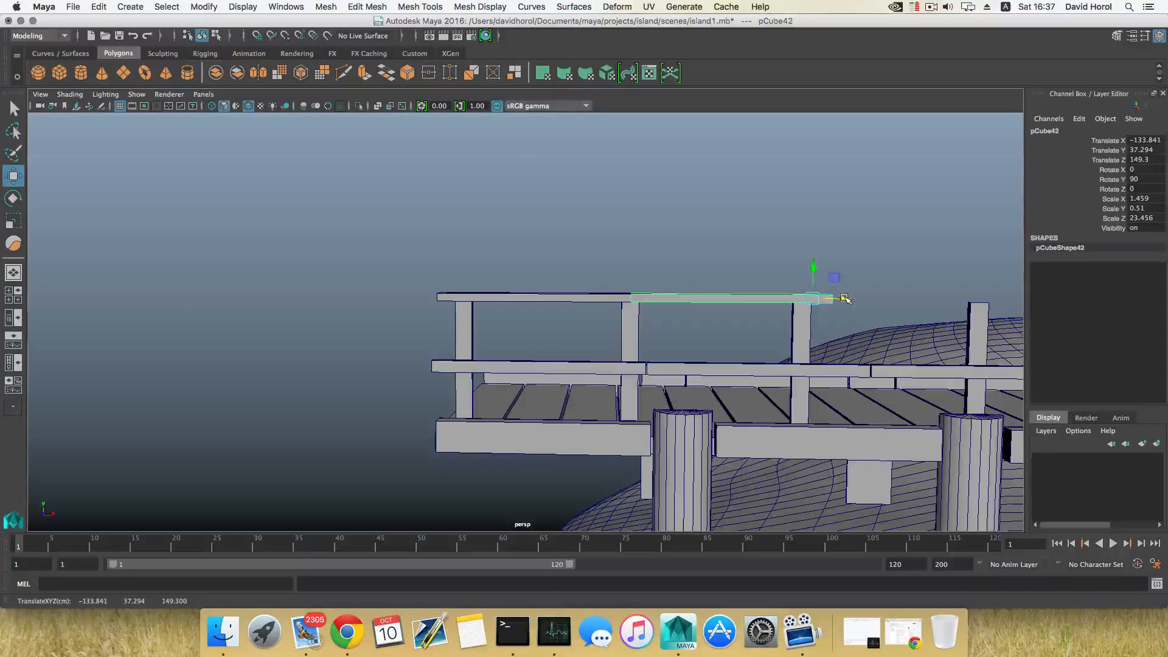
alt+middle_drag(845, 298, 723, 301)
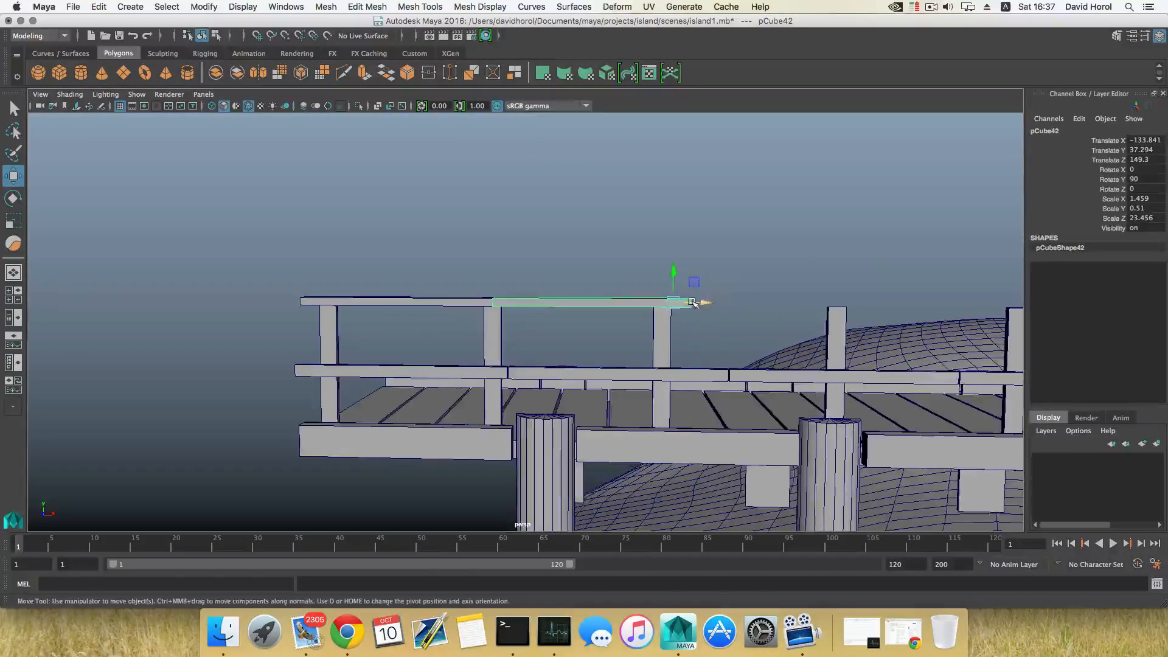
right_drag(693, 302, 666, 278)
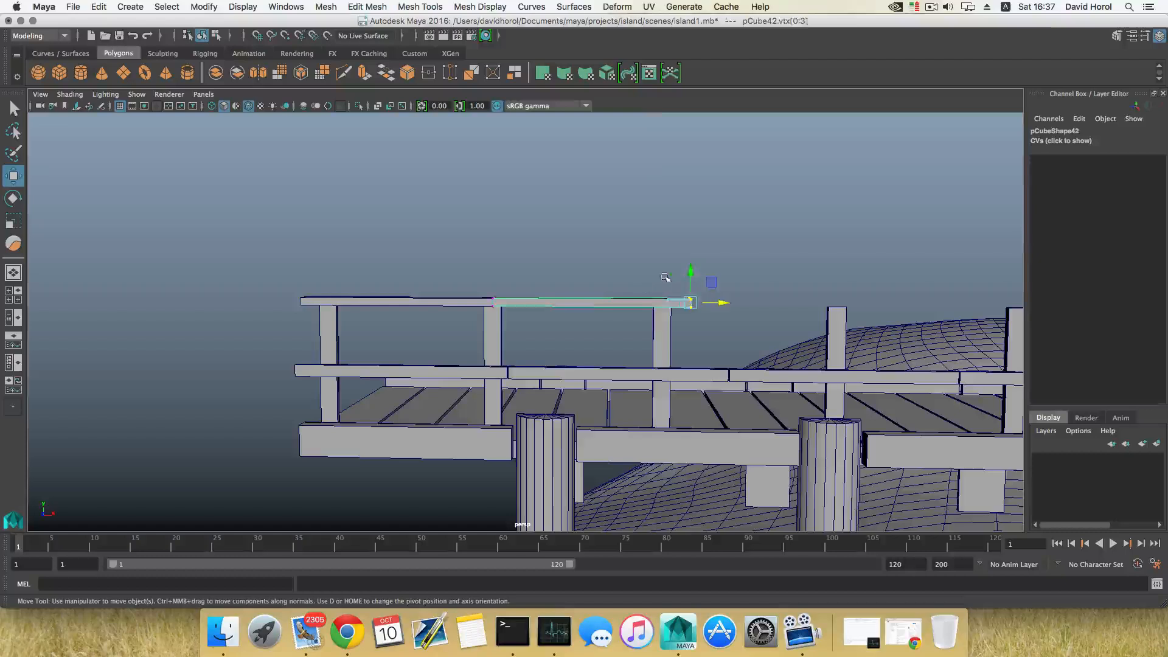
drag(709, 304, 694, 301)
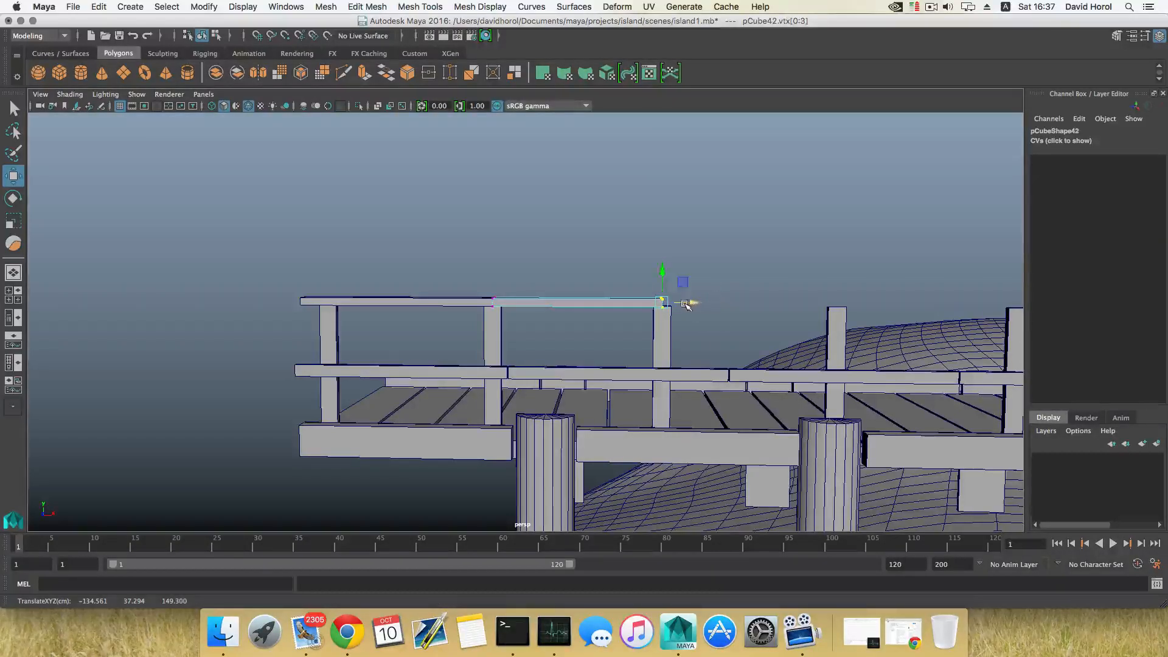
key(F8)
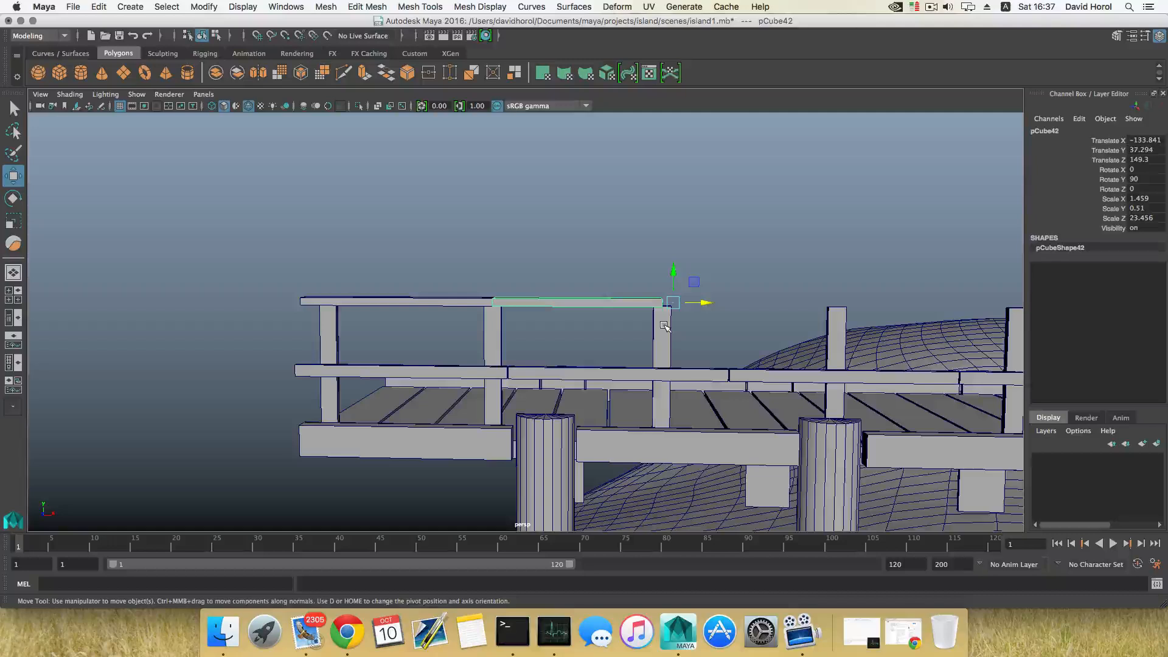
Duplicate the top rail segment, move it along X to about -122.8, then repeat Duplicate with Transform four times
key(ctrl+d)
drag(705, 303, 882, 304)
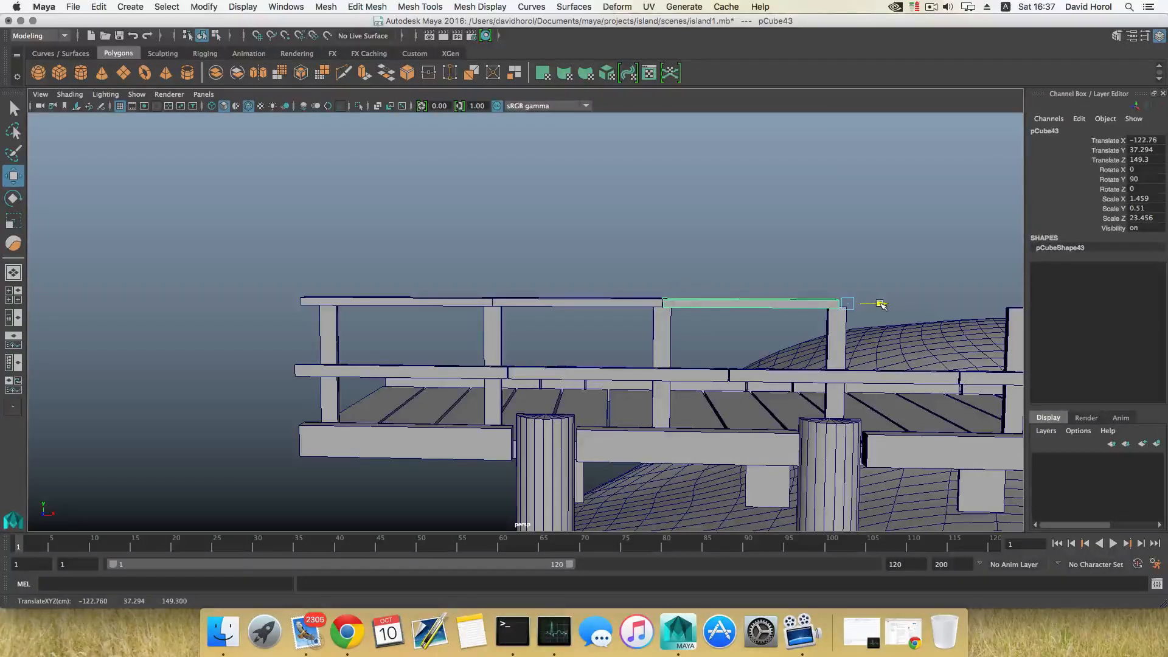
alt+middle_drag(880, 305, 555, 321)
key(shift+d)
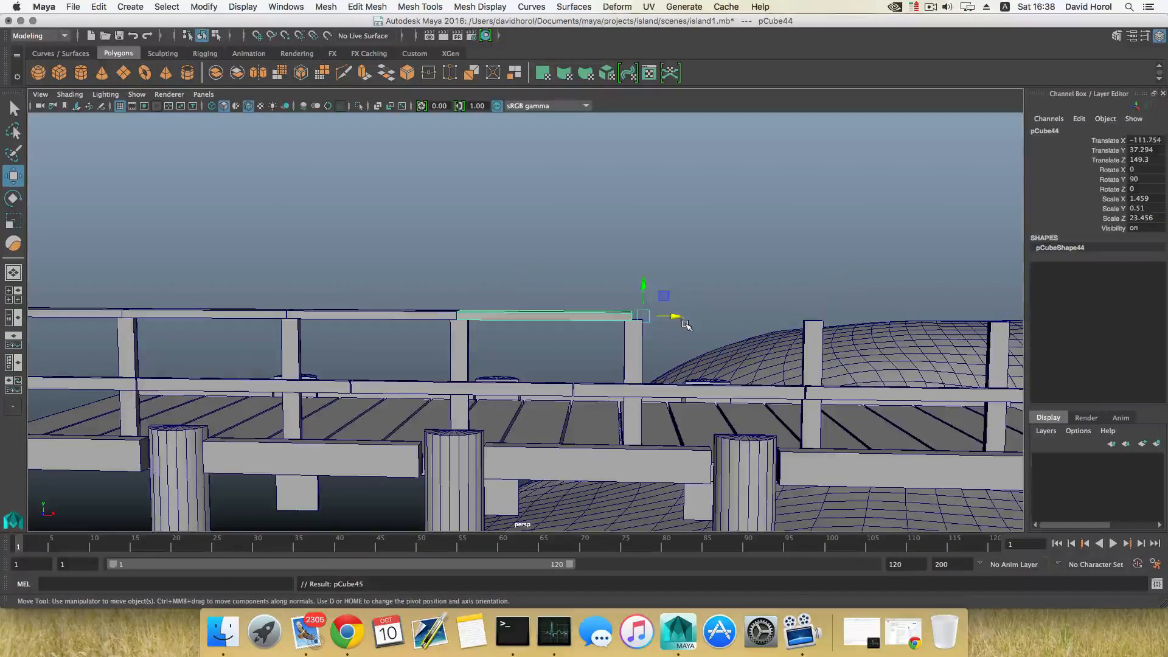
key(shift+d)
key(shift+d)
key(shift+d)
scroll(692, 331, down, 4)
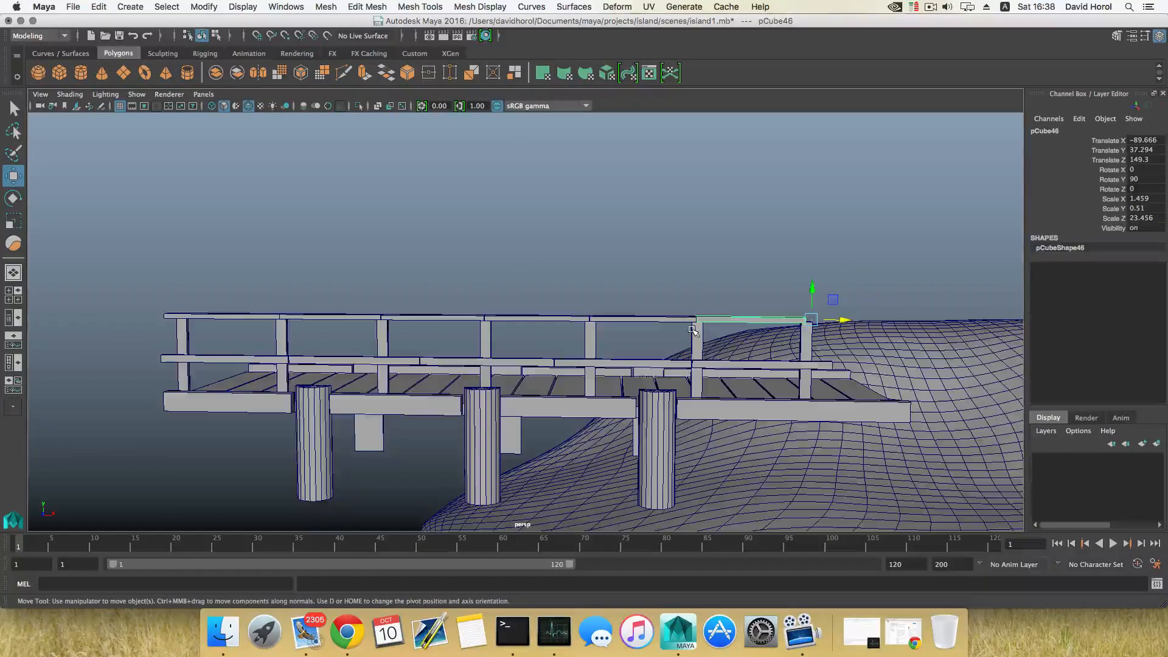
Select the last railing post at the walkway's far end and duplicate it in place
alt+drag(692, 330, 803, 397)
click(673, 363)
key(ctrl+d)
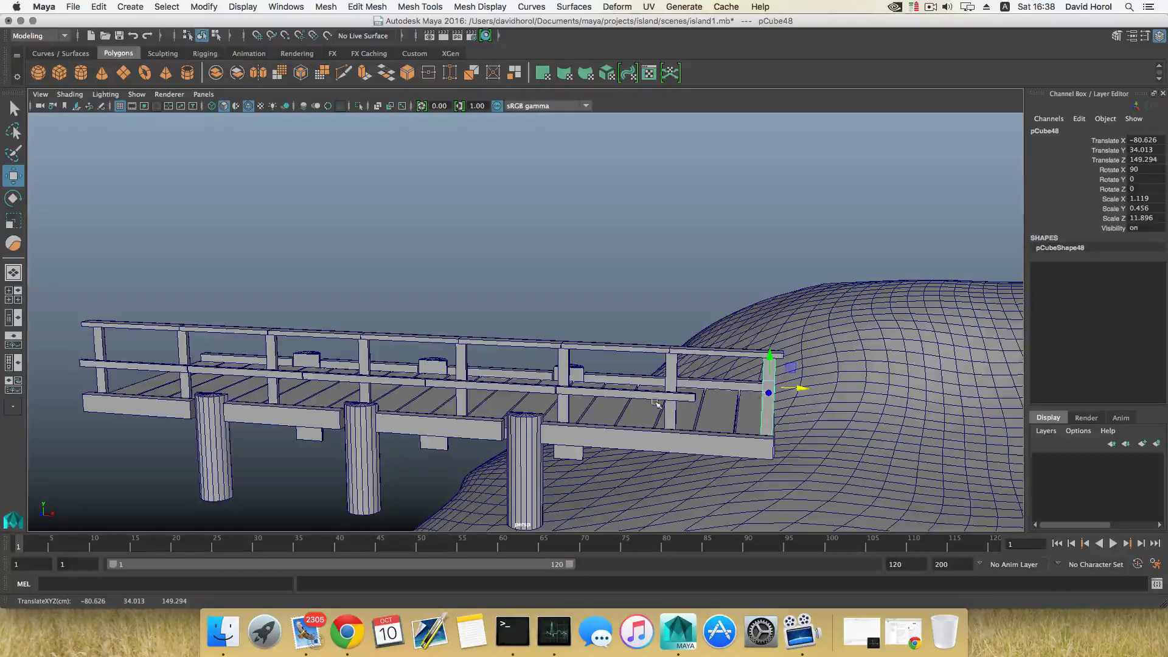
Select the four end vertices of the leftmost middle rail segment and move them along X to about -145.6
alt+middle_drag(483, 381, 587, 373)
alt+drag(587, 373, 660, 378)
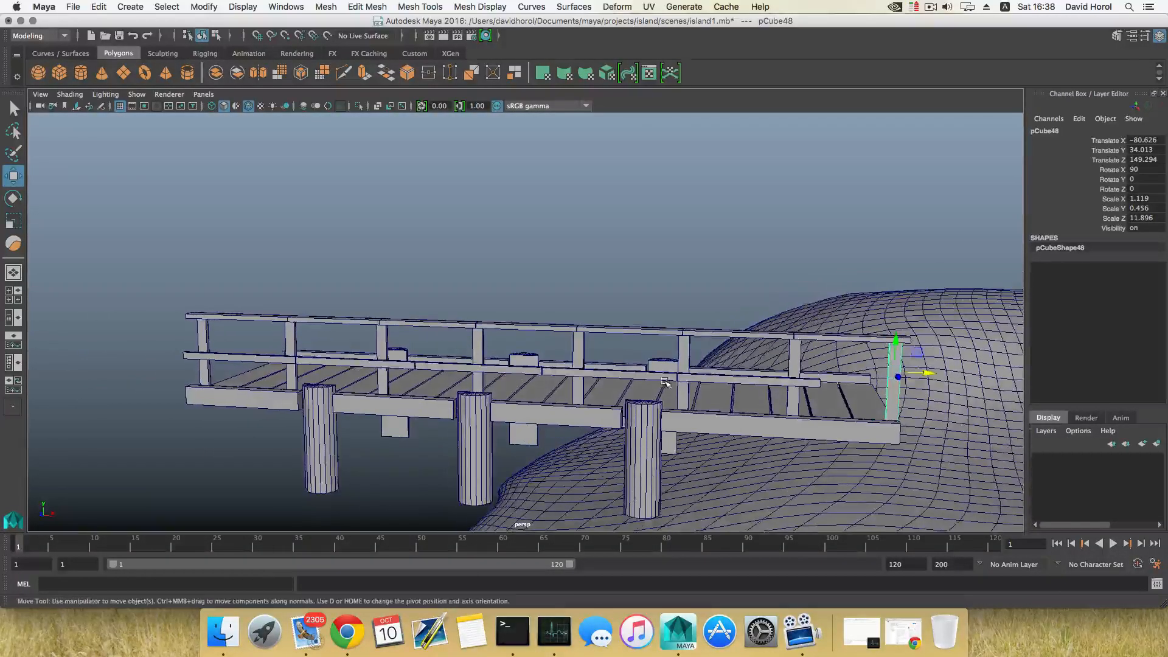
alt+middle_drag(408, 366, 653, 369)
alt+drag(654, 369, 736, 365)
click(520, 362)
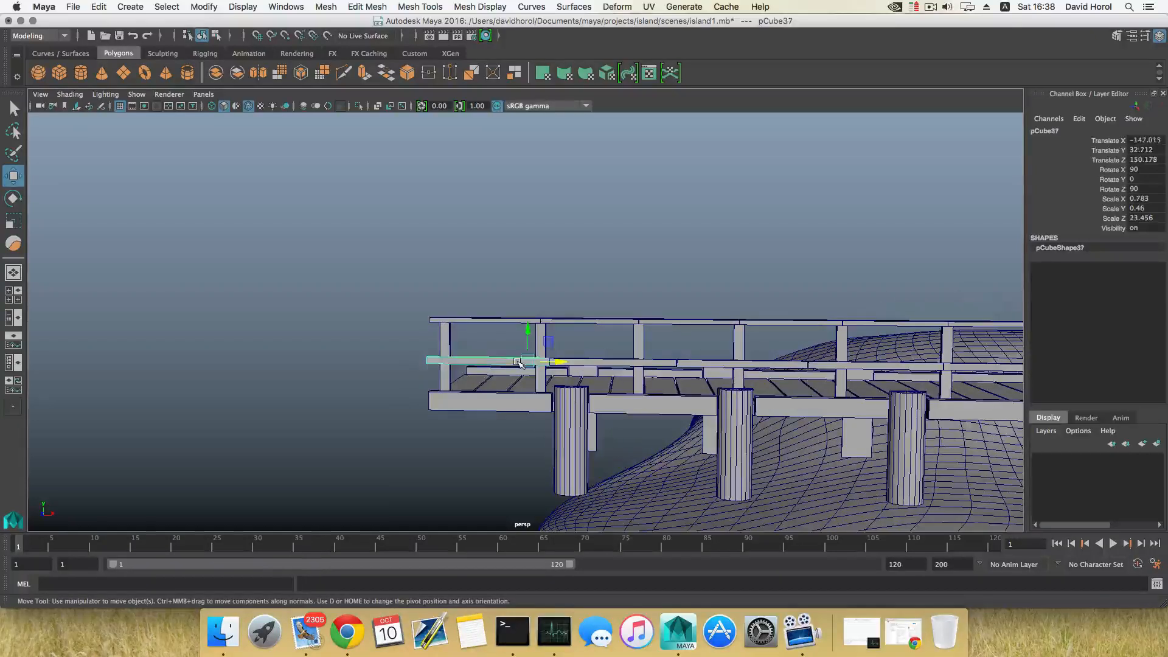
right_drag(517, 362, 459, 292)
drag(581, 387, 481, 306)
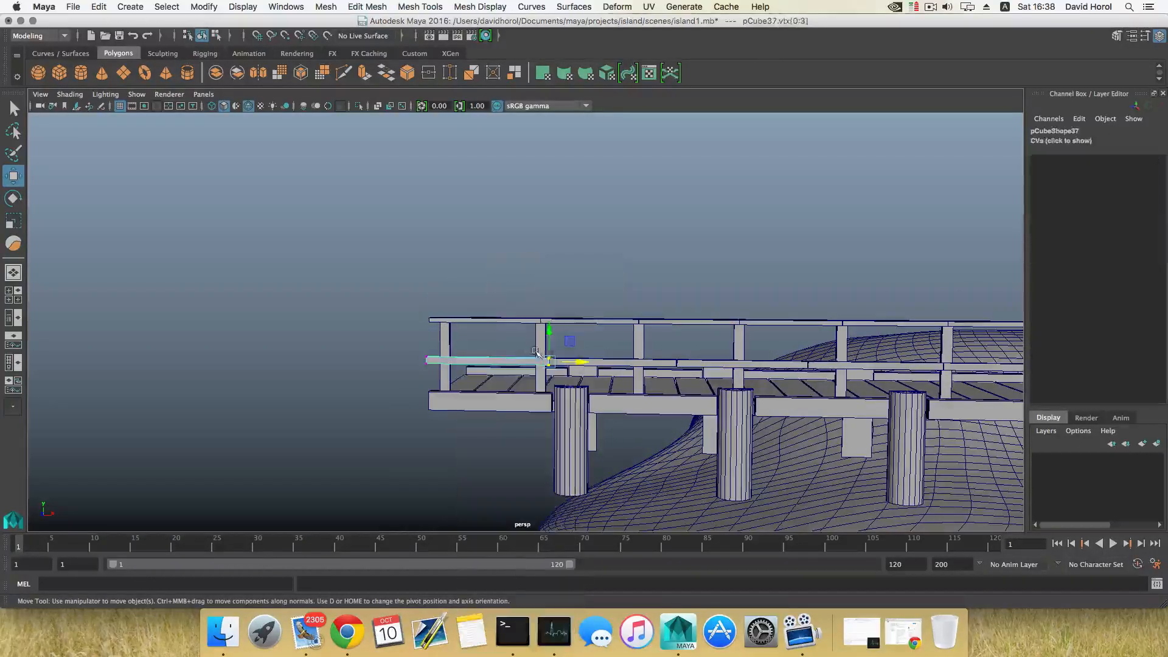
drag(582, 364, 574, 363)
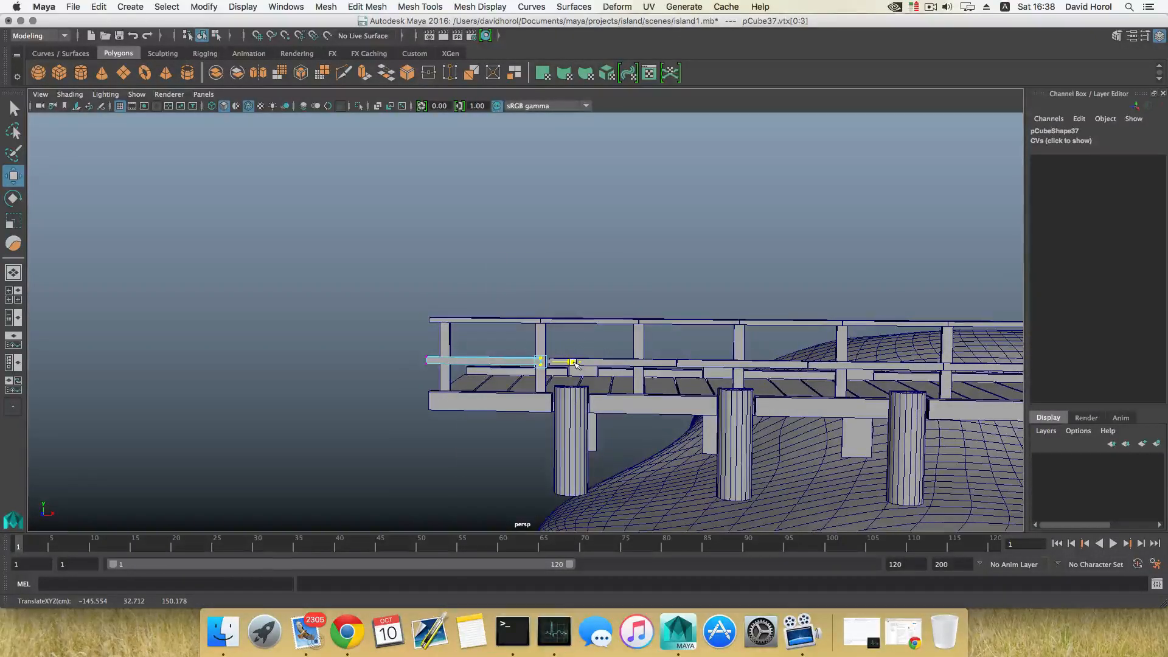
Select the next middle rail segment's end vertices and move them along X to about -134.5
key(ctrl+d)
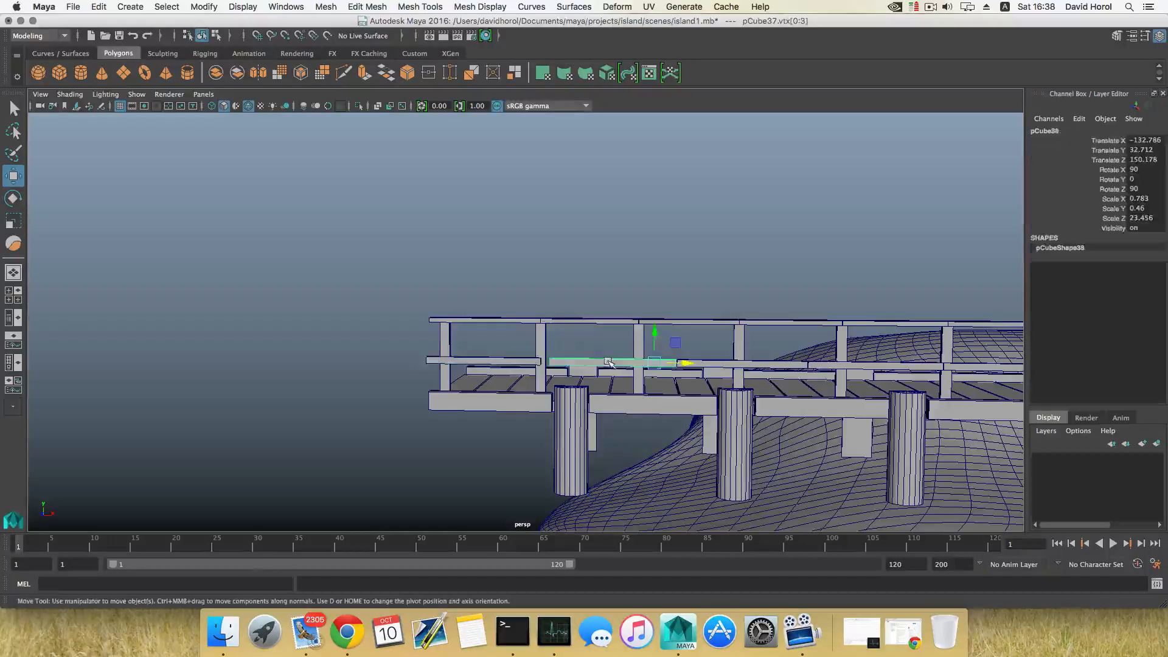
right_drag(606, 294, 541, 299)
drag(535, 342, 576, 362)
drag(660, 339, 671, 363)
key(F8)
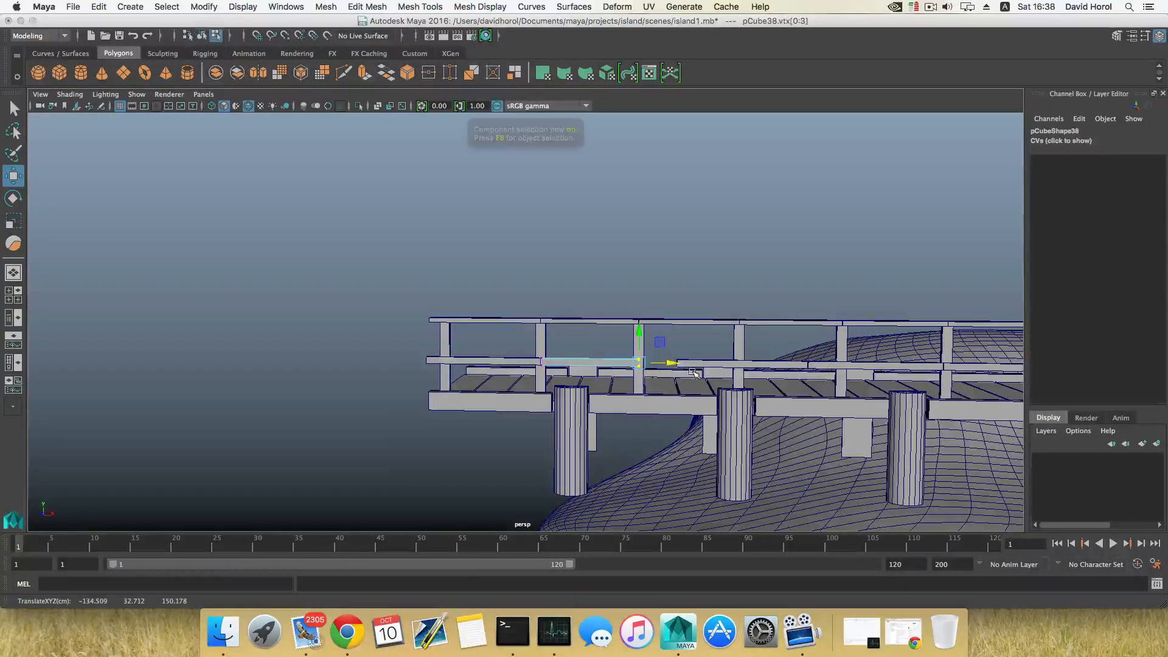
Select the three remaining middle rail segments toward the far end and delete them
click(704, 366)
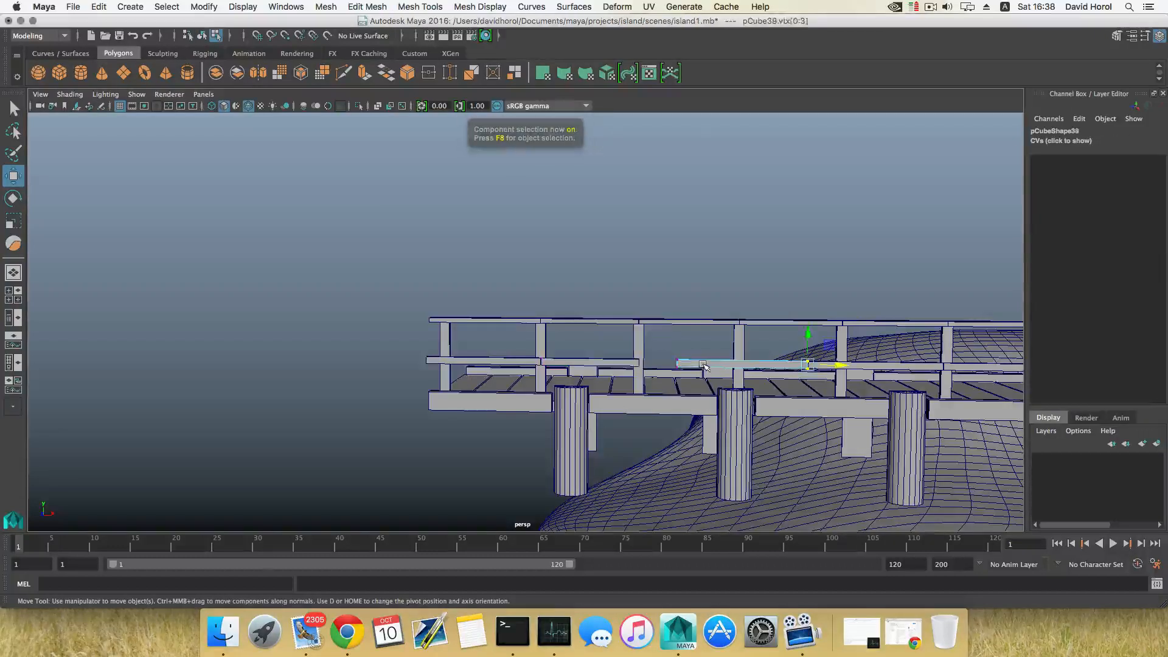
key(F8)
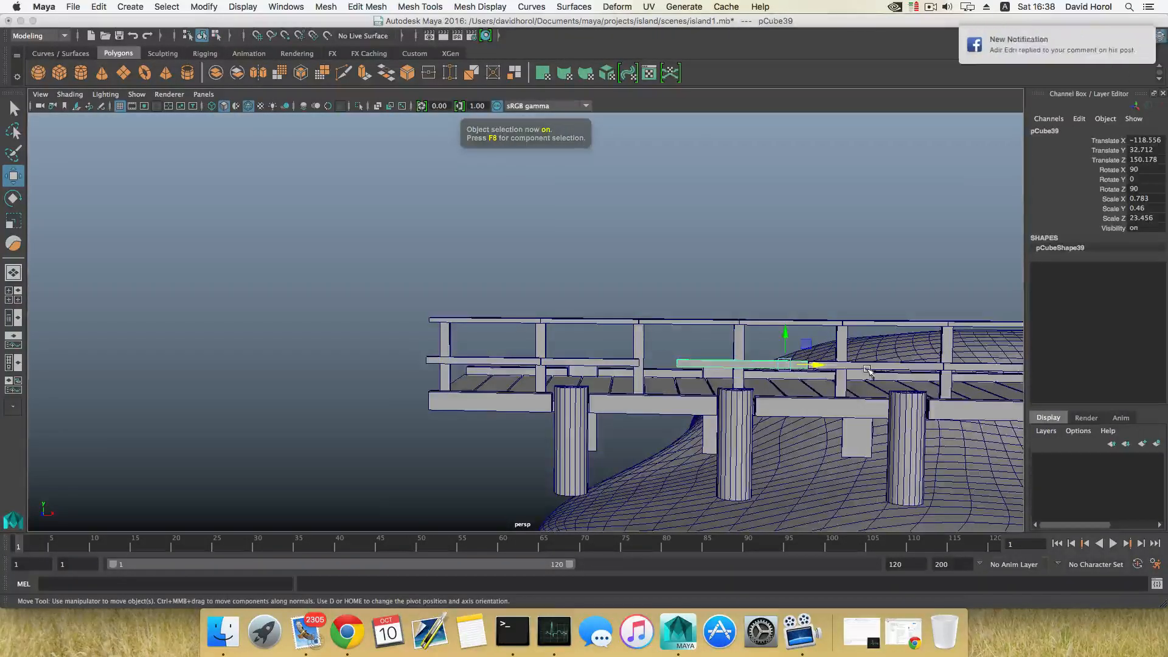
scroll(823, 369, down, 3)
shift+drag(752, 353, 848, 355)
key(shift+d)
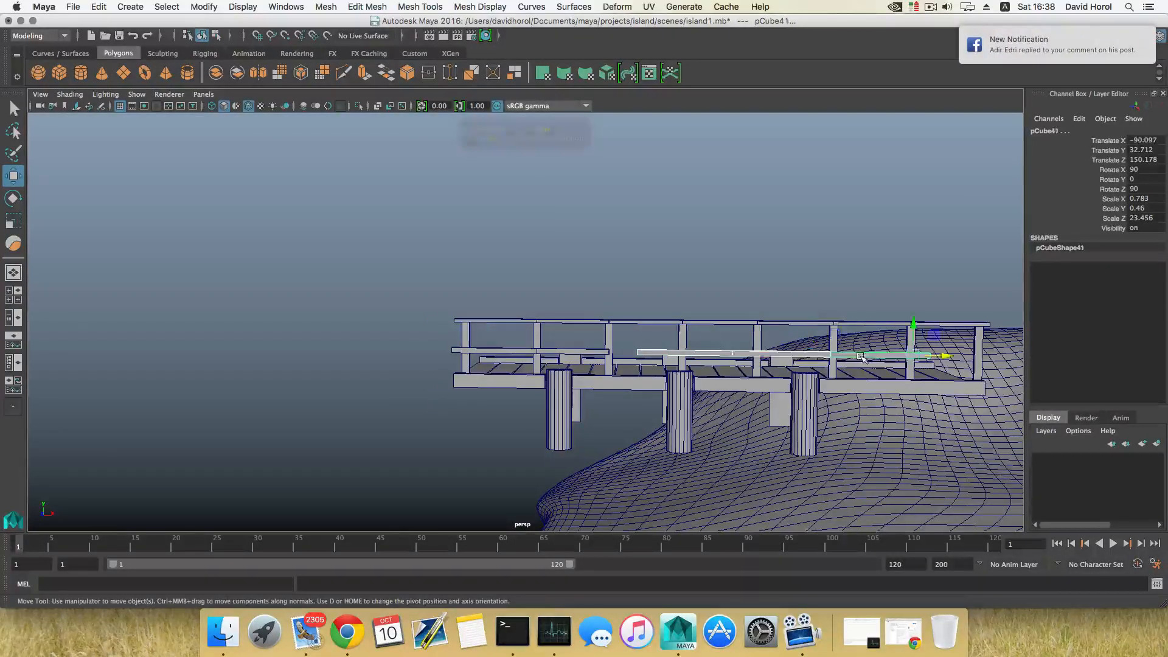
click(859, 356)
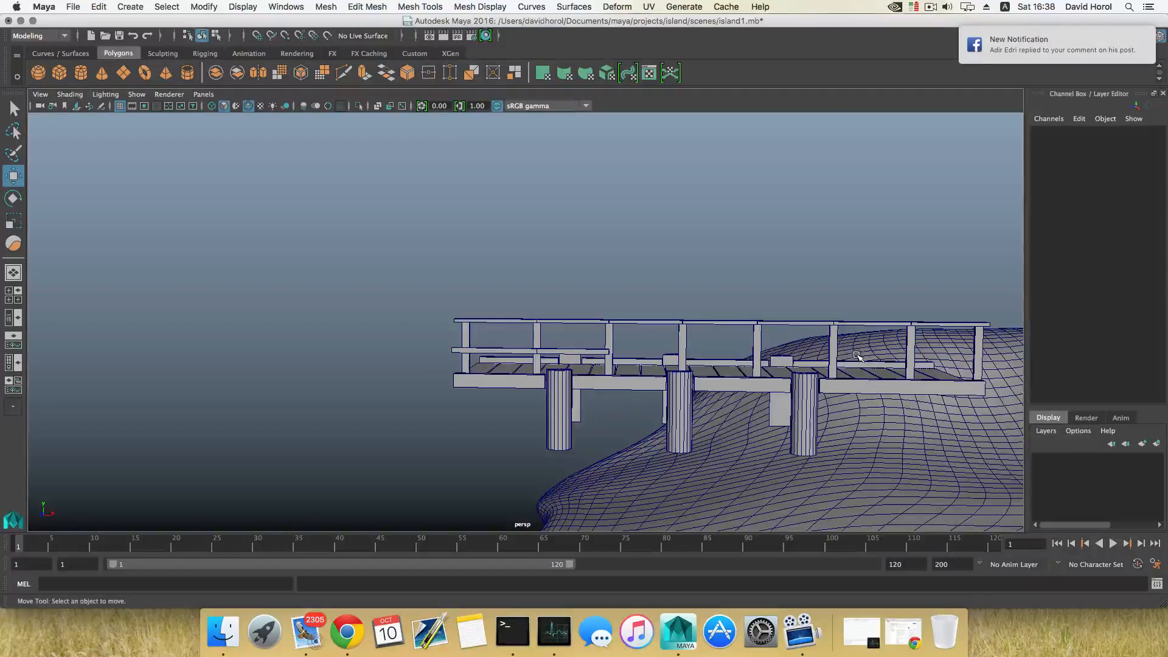
Duplicate the second middle rail segment, move the copy along X to about -121.8, and repeat Duplicate with Transform four times
click(569, 350)
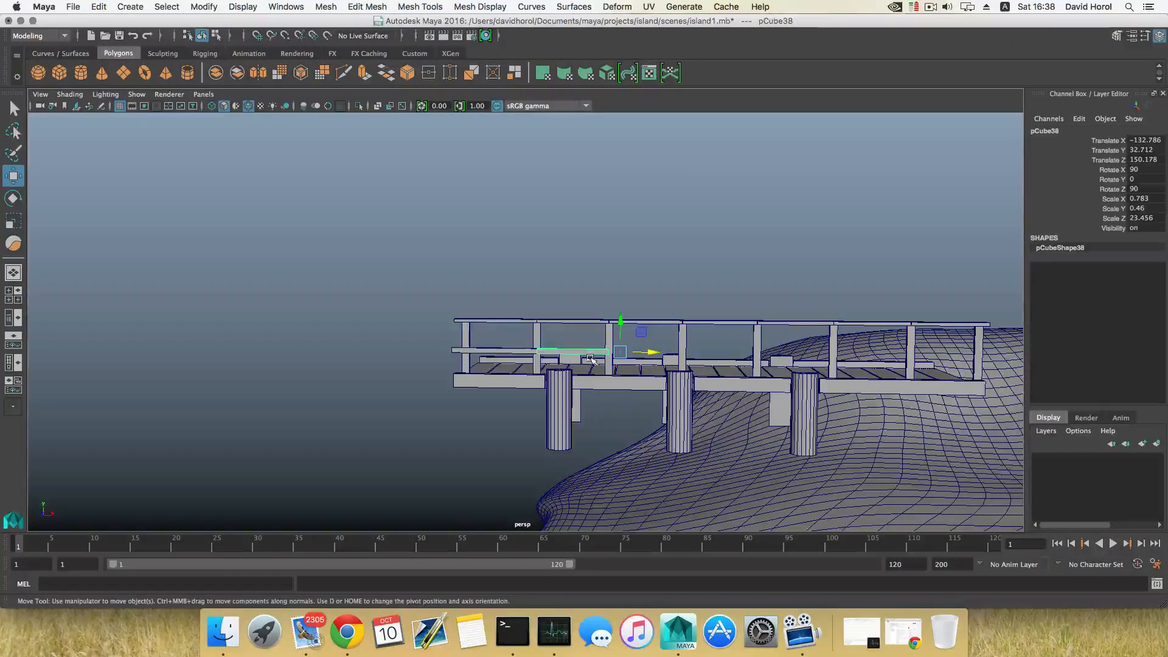
drag(652, 355, 725, 356)
scroll(660, 374, up, 6)
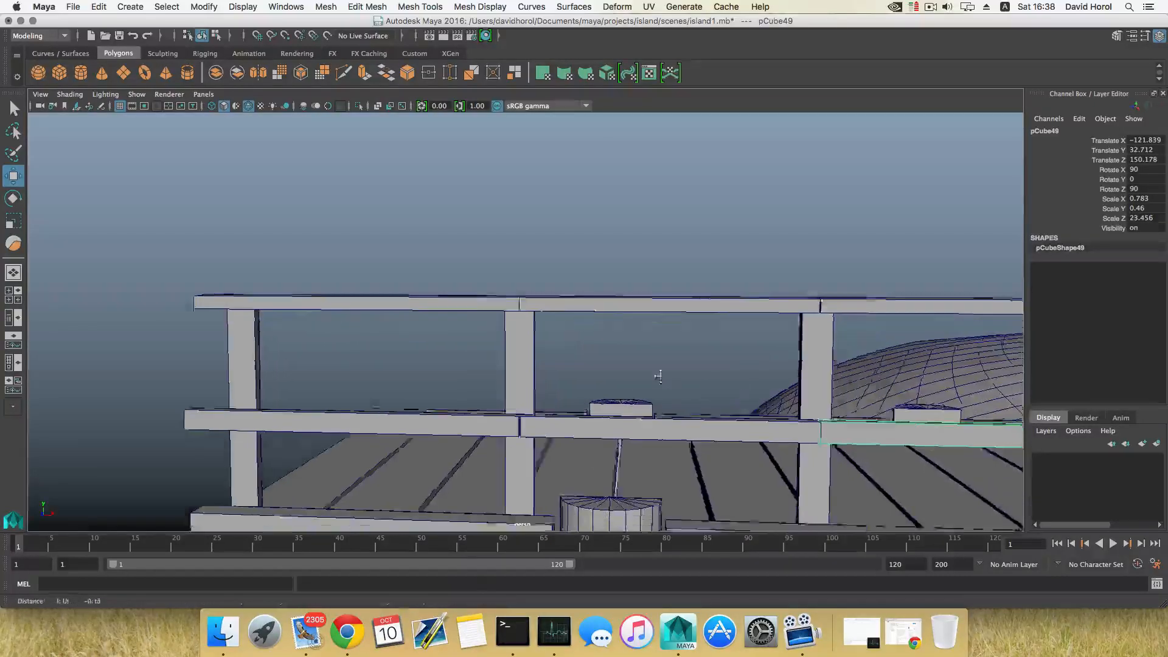
alt+middle_drag(659, 376, 608, 373)
drag(864, 377, 865, 379)
key(shift+d)
scroll(851, 383, down, 10)
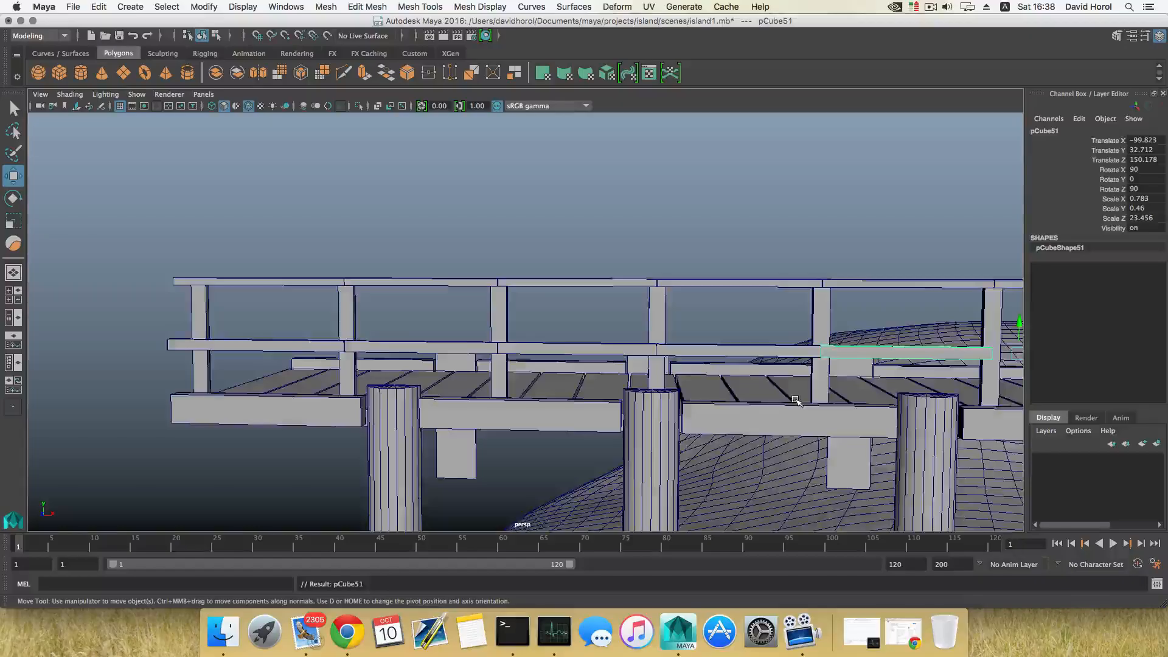
key(shift+d)
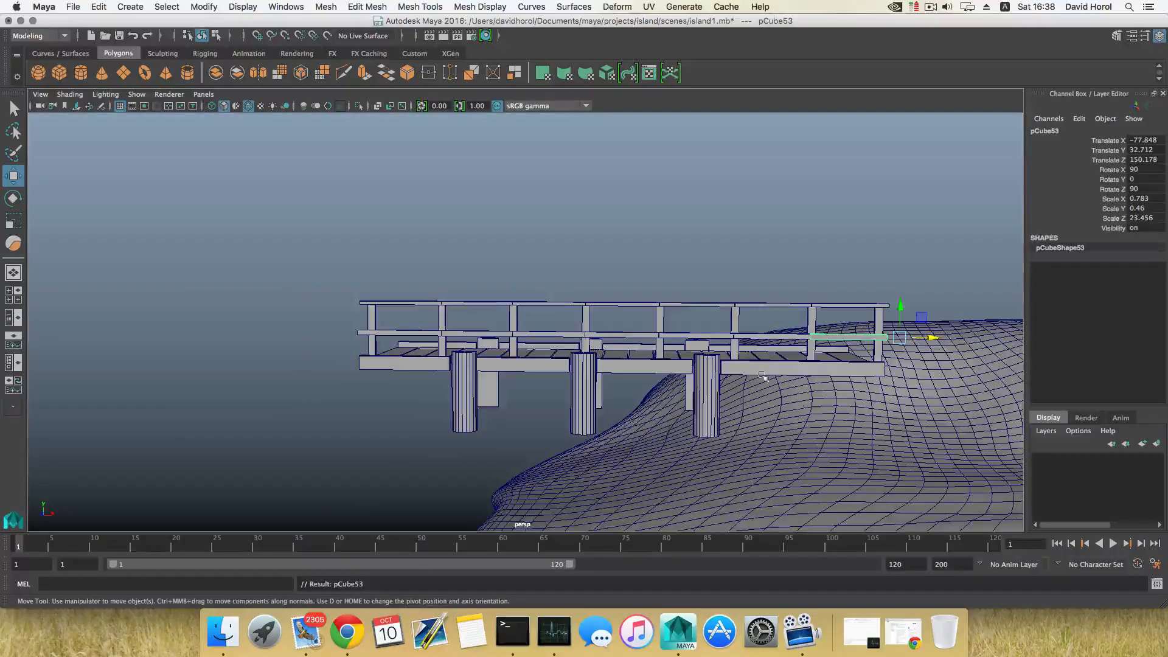
Select all walkway pieces and move them down toward the island's edge, undoing one overshooting move
alt+drag(797, 400, 587, 364)
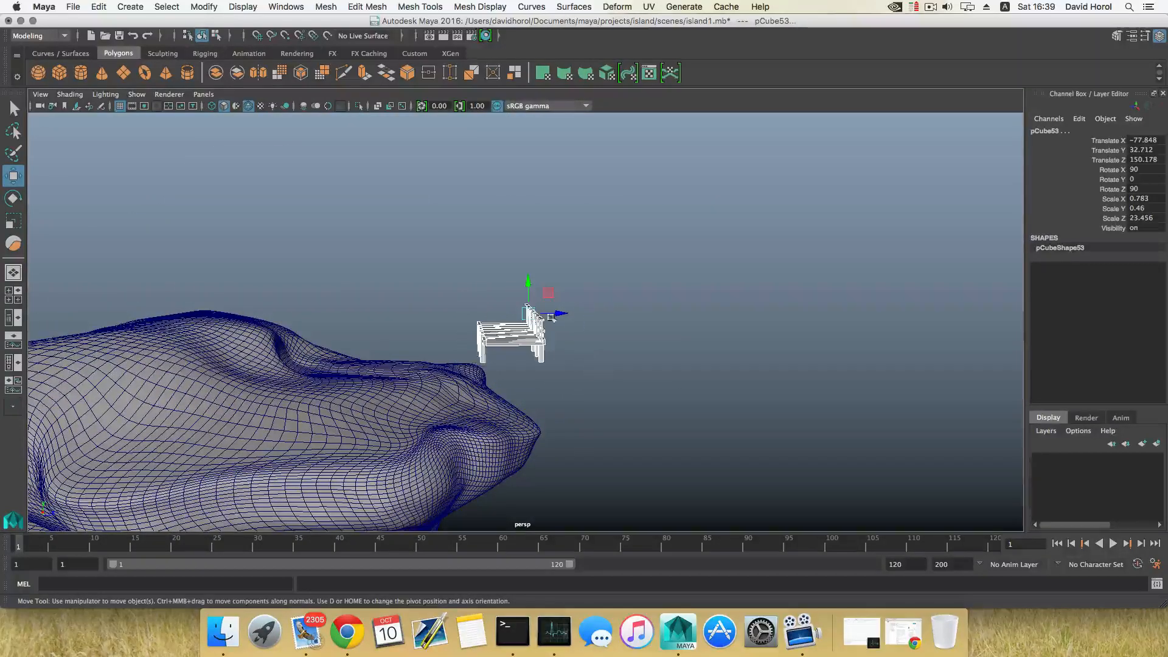
drag(531, 284, 531, 297)
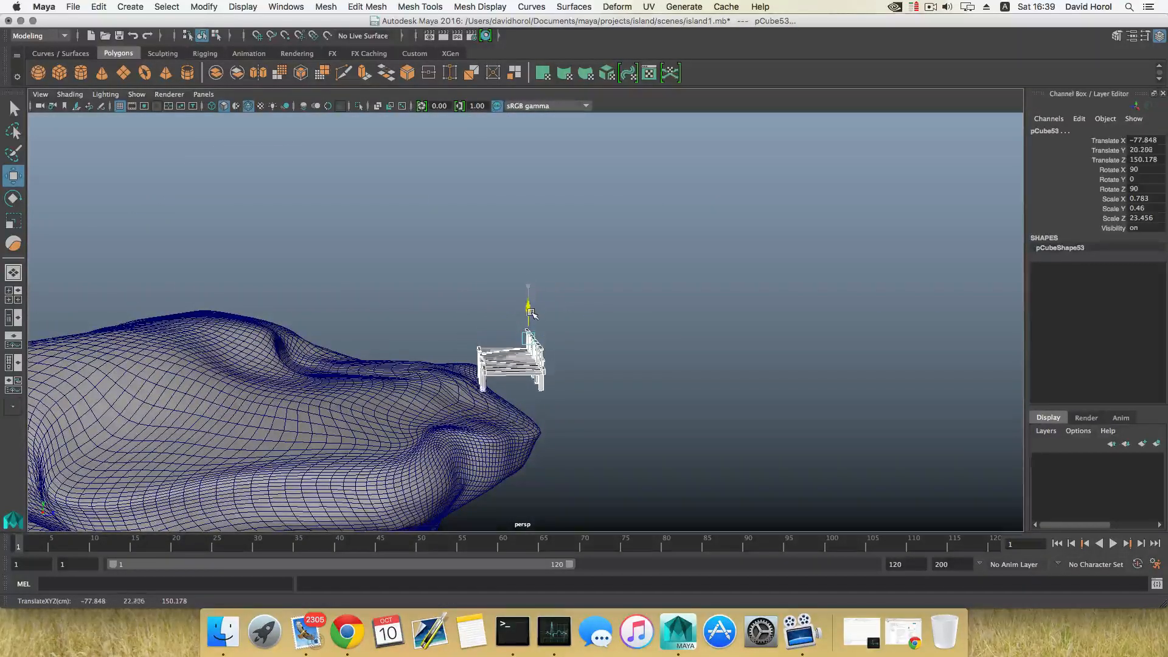
scroll(557, 389, down, 5)
alt+drag(561, 394, 547, 359)
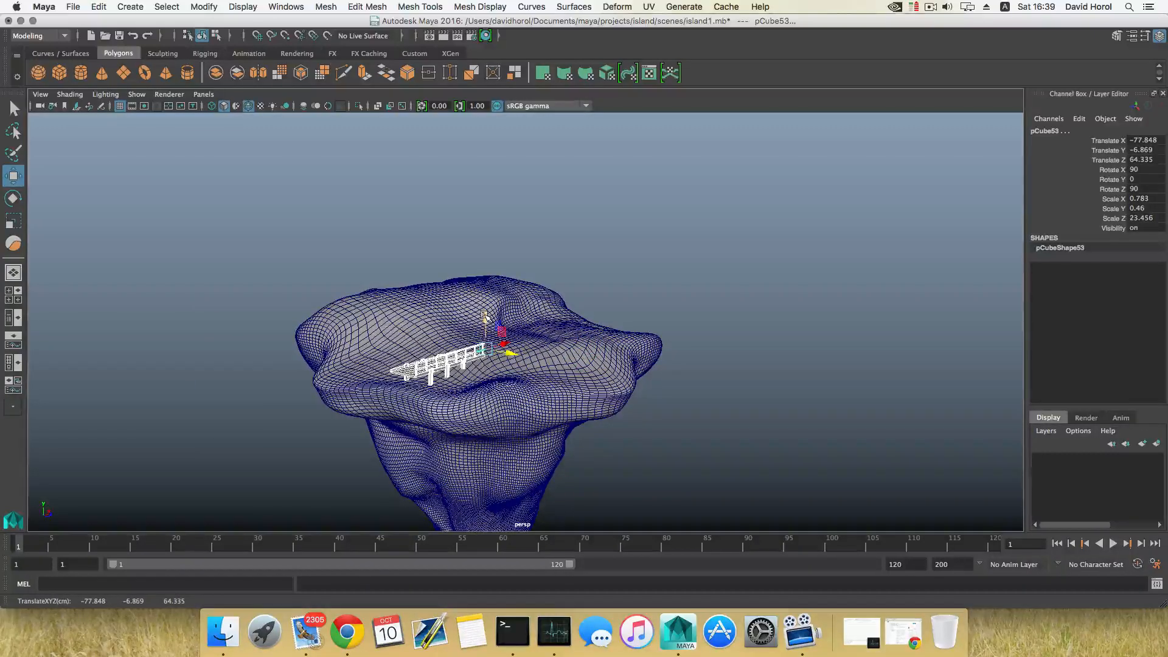
drag(485, 330, 391, 347)
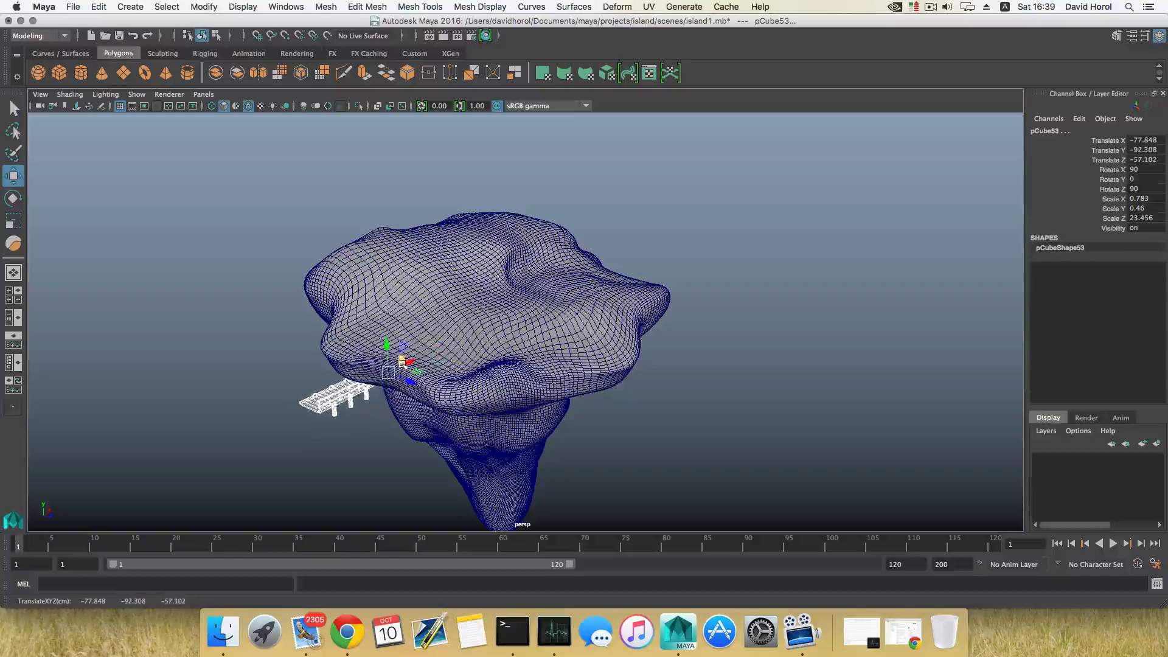
key(z)
Slide the walkway so its inner end meets the island's side, at about X -135.9
alt+drag(456, 370, 699, 357)
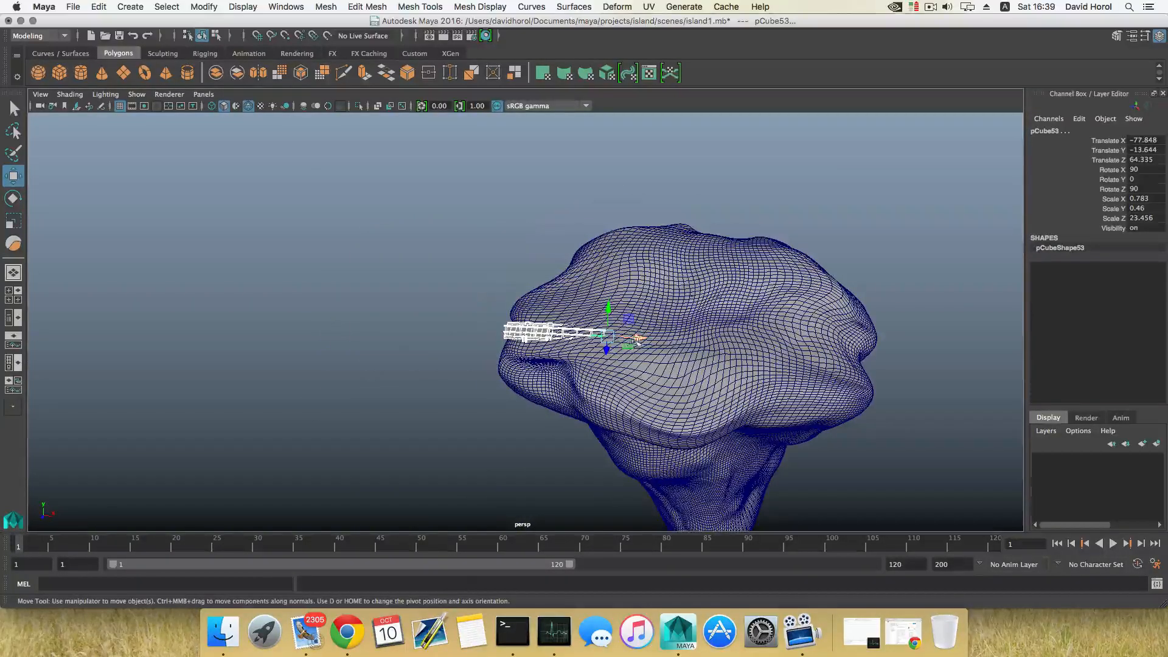
drag(638, 337, 453, 401)
alt+drag(797, 414, 629, 386)
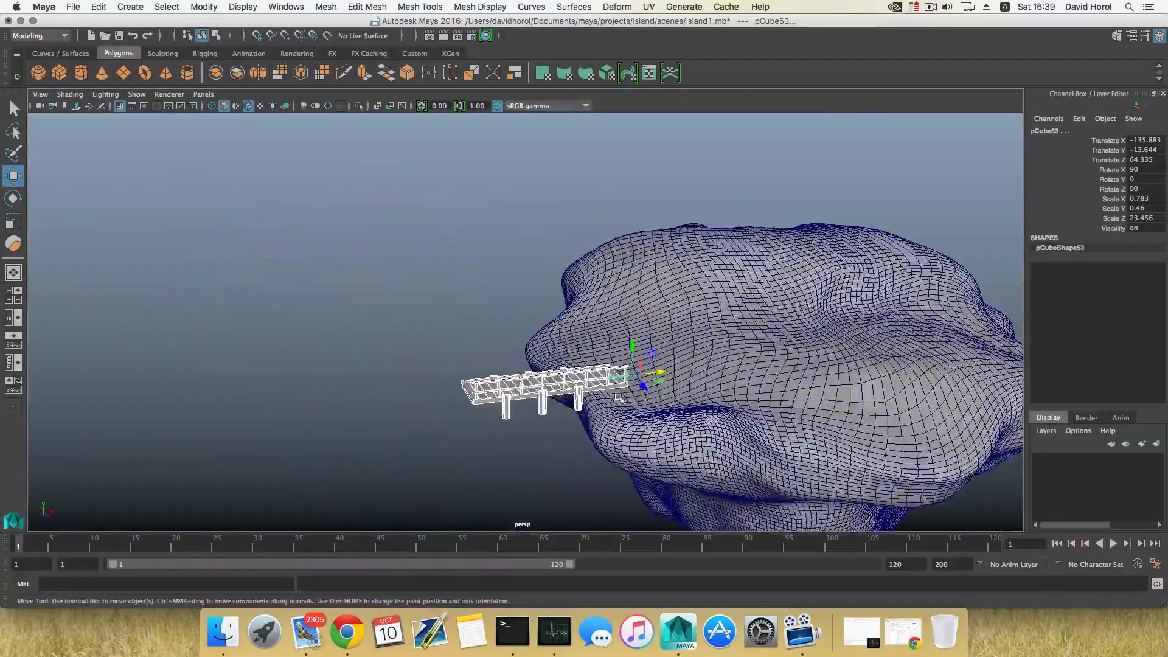
scroll(643, 395, up, 4)
scroll(645, 395, up, 4)
alt+middle_drag(647, 396, 652, 319)
alt+drag(693, 349, 763, 342)
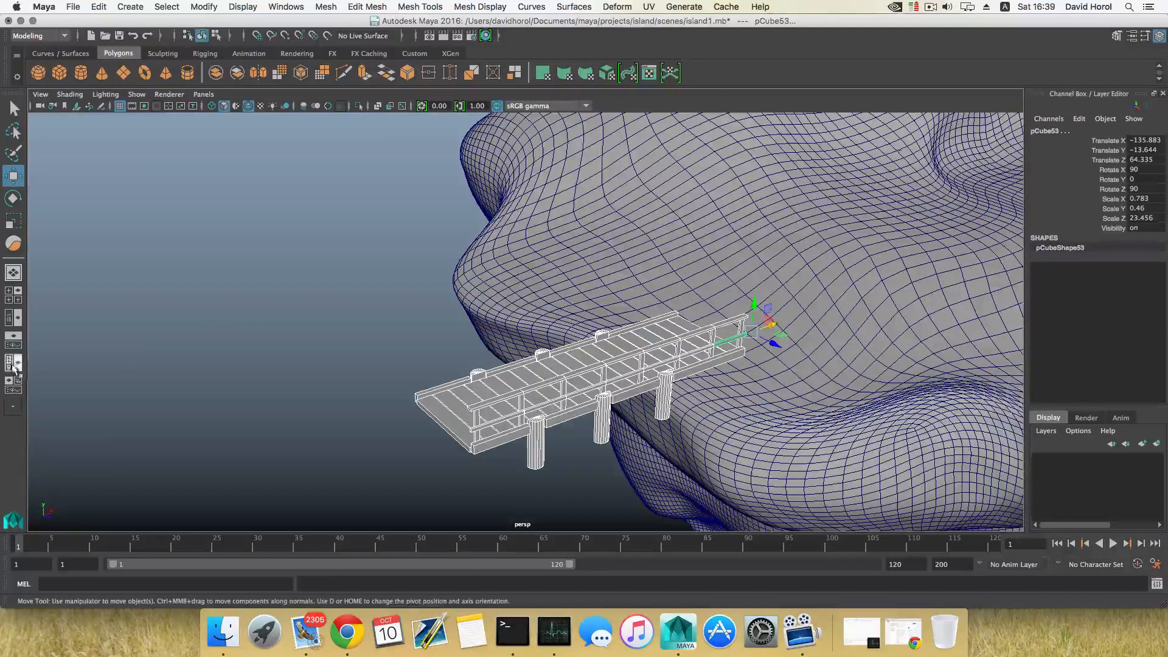
Open the outliner beside the viewport and browse the list of scene objects
click(14, 321)
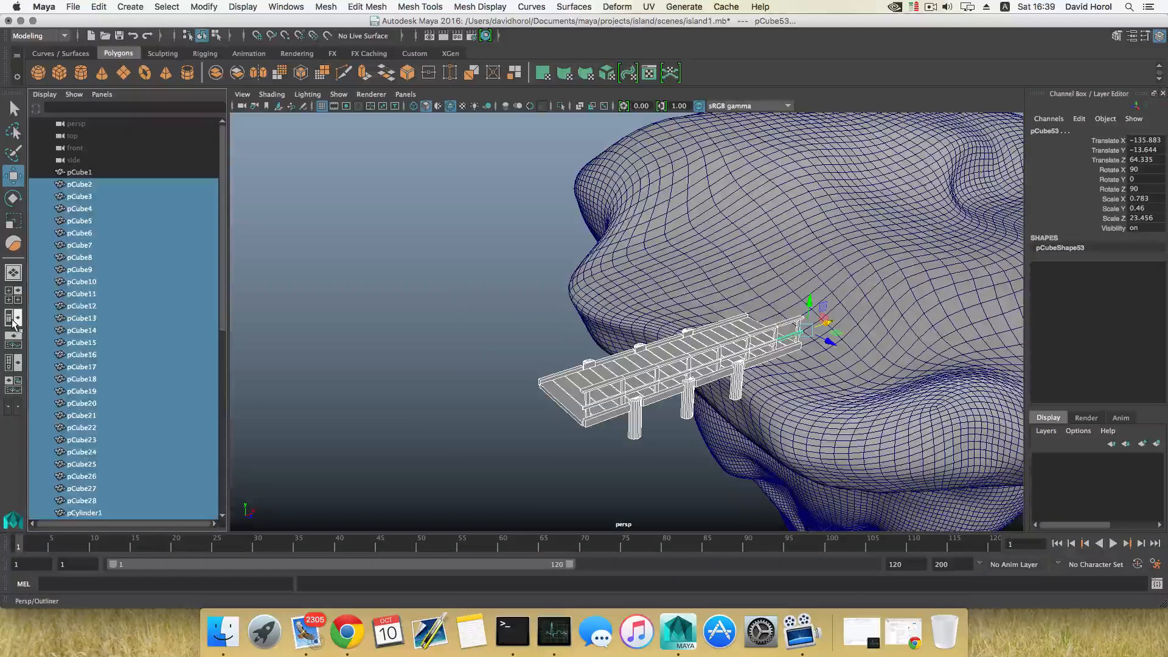
scroll(107, 279, down, 5)
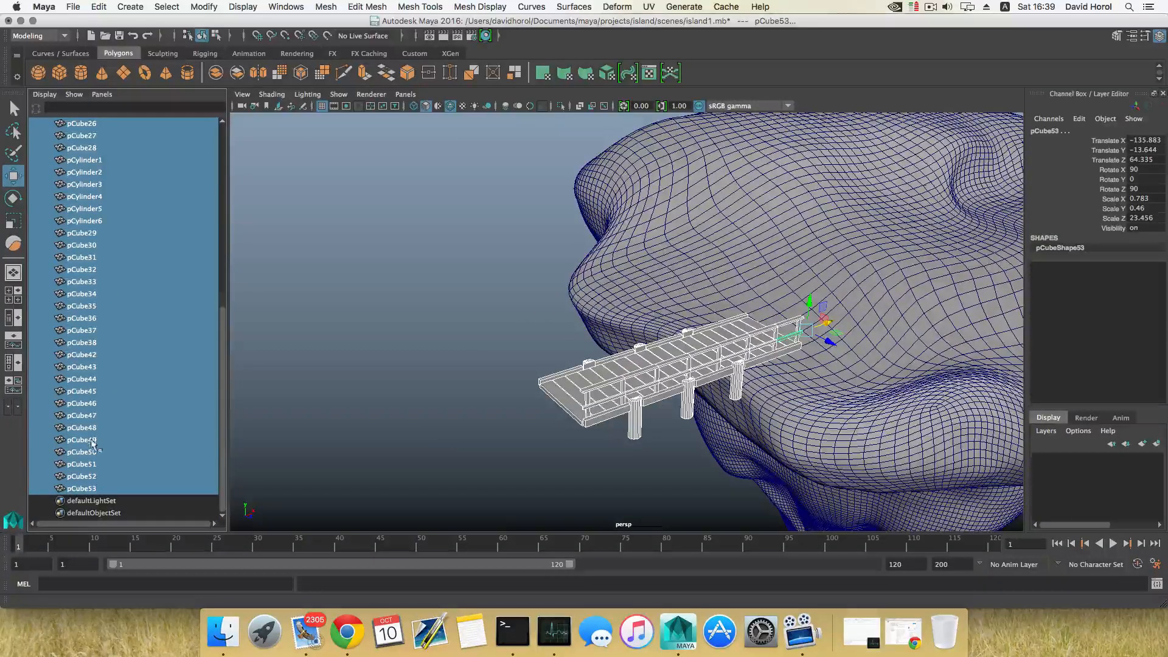
scroll(90, 292, up, 5)
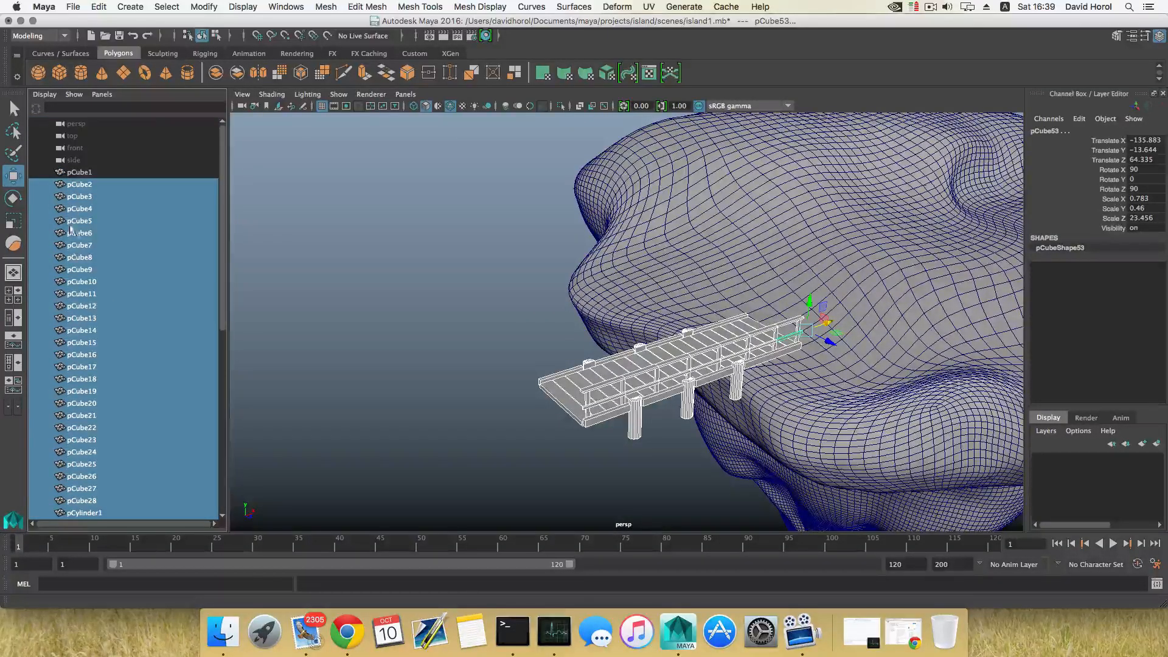
scroll(88, 461, down, 4)
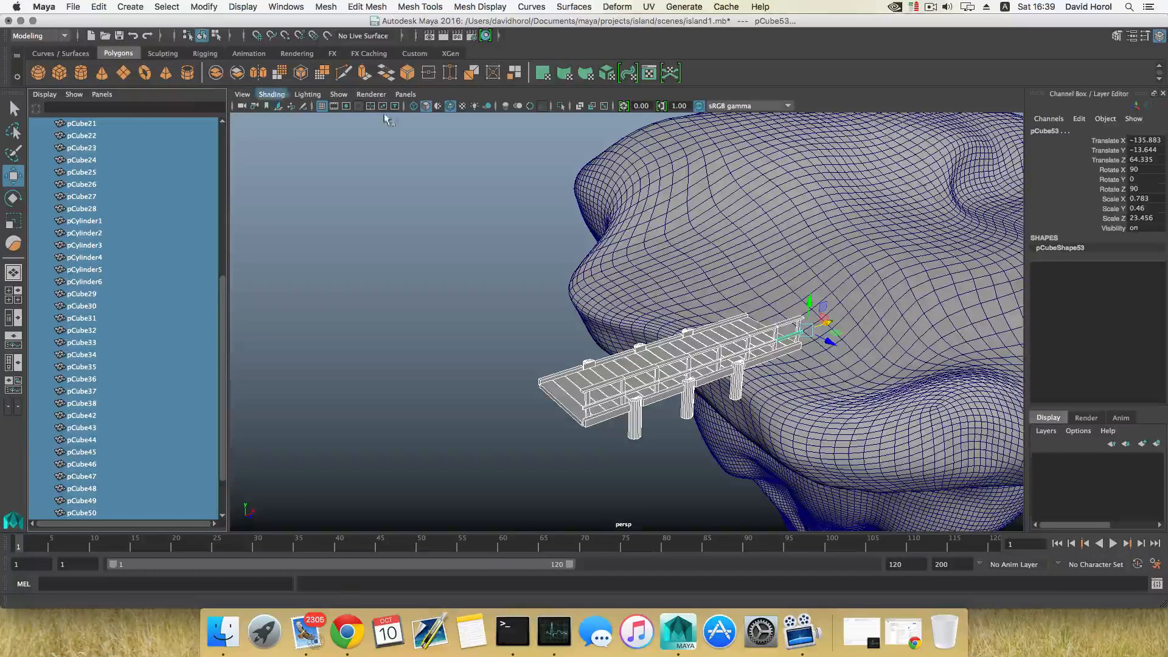
Group the selected walkway pieces, try reparenting the first plank out of the group, then undo the grouping
key(ctrl+g)
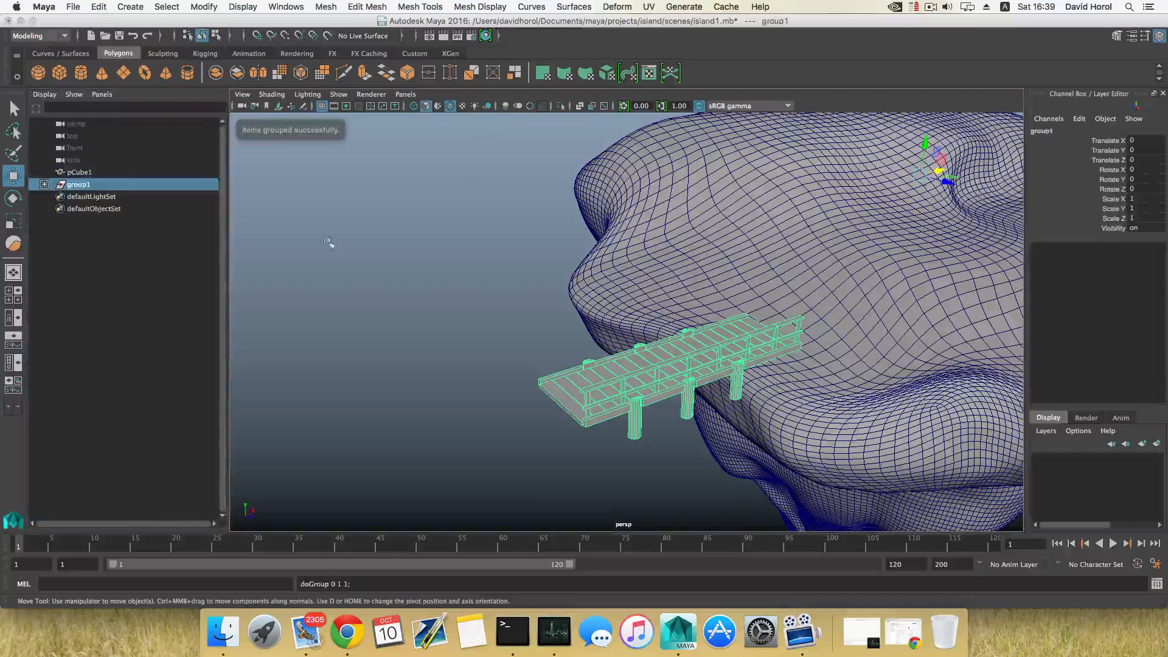
click(44, 184)
click(45, 184)
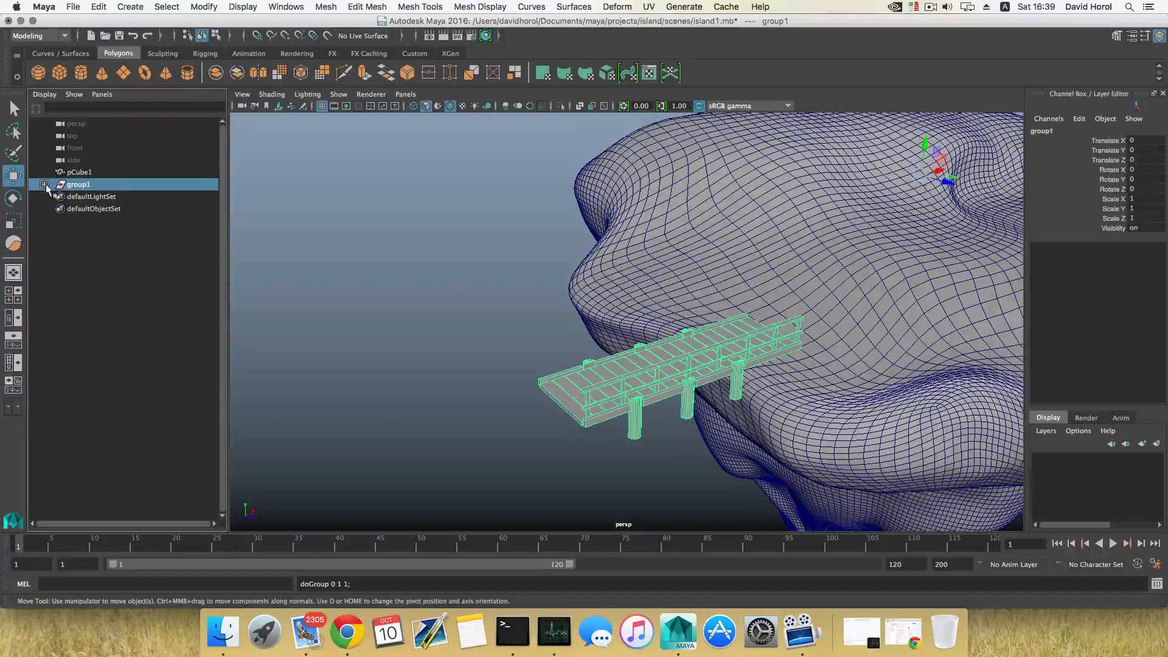
click(44, 185)
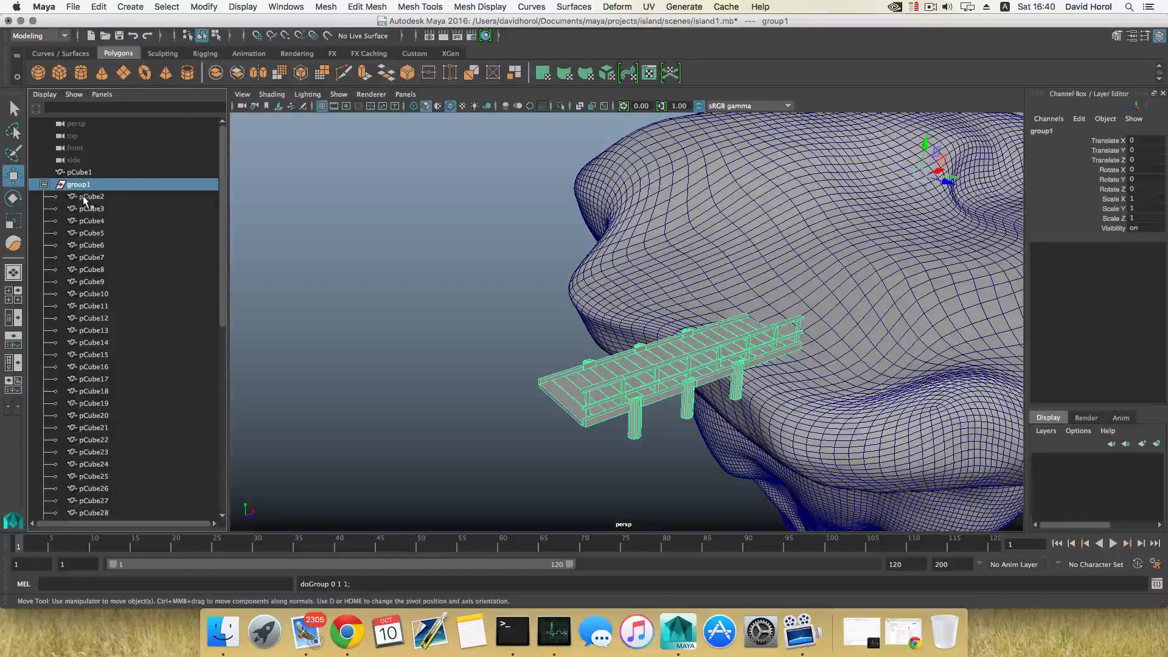
middle_drag(82, 197, 79, 172)
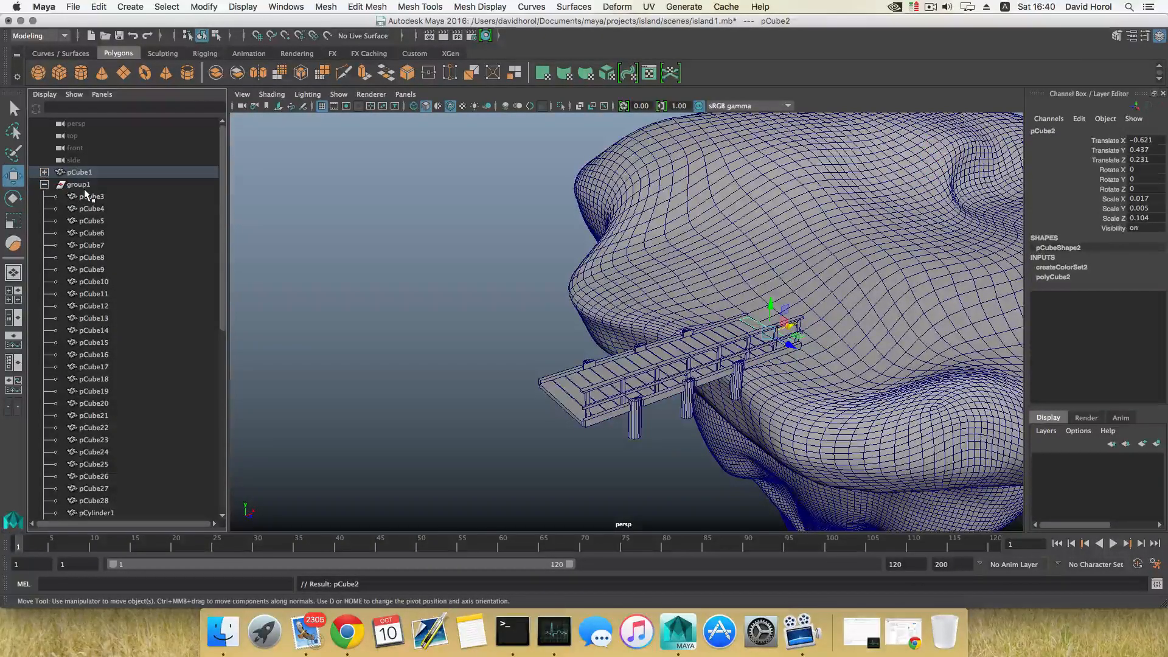
click(44, 172)
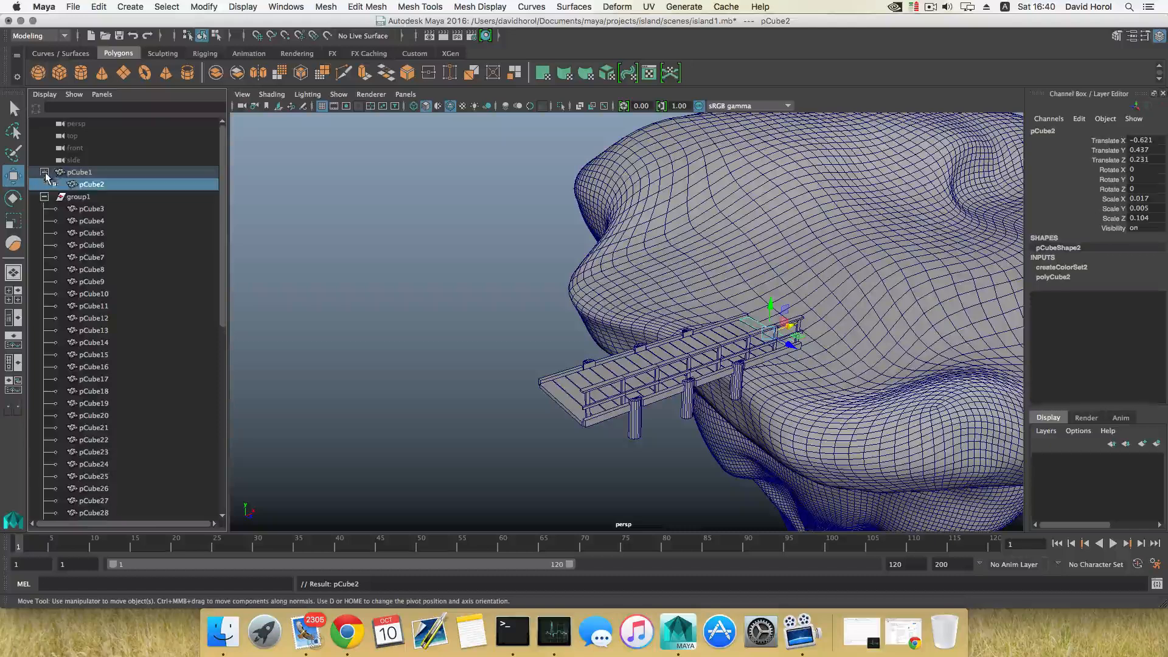
middle_drag(78, 185, 92, 222)
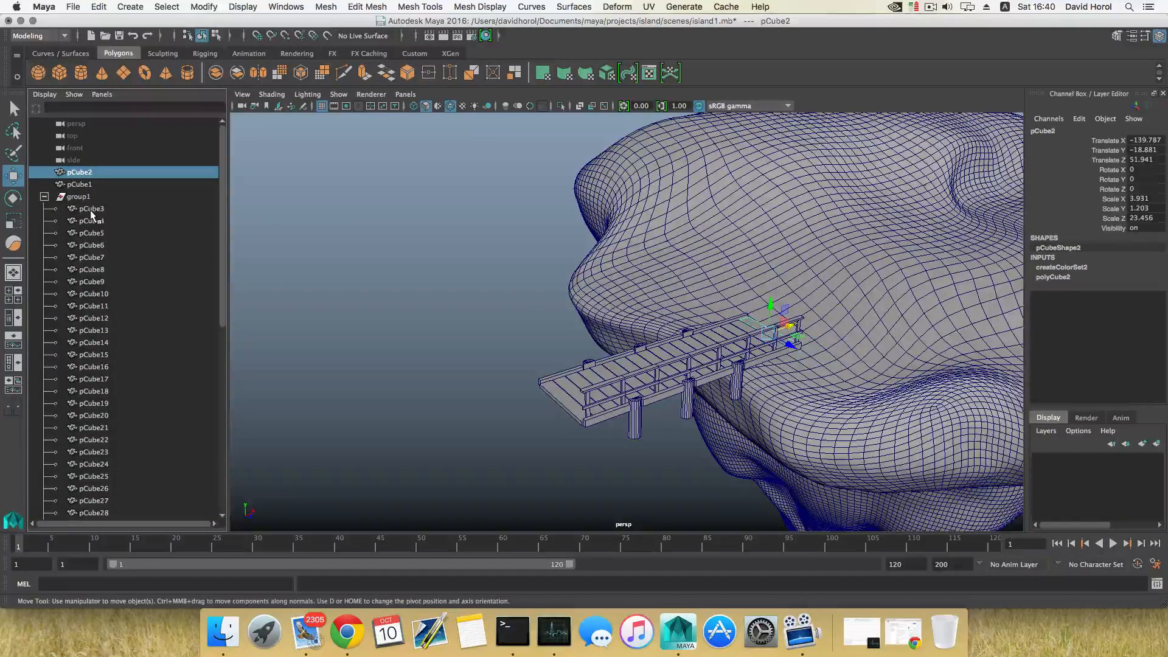
key(ctrl+z)
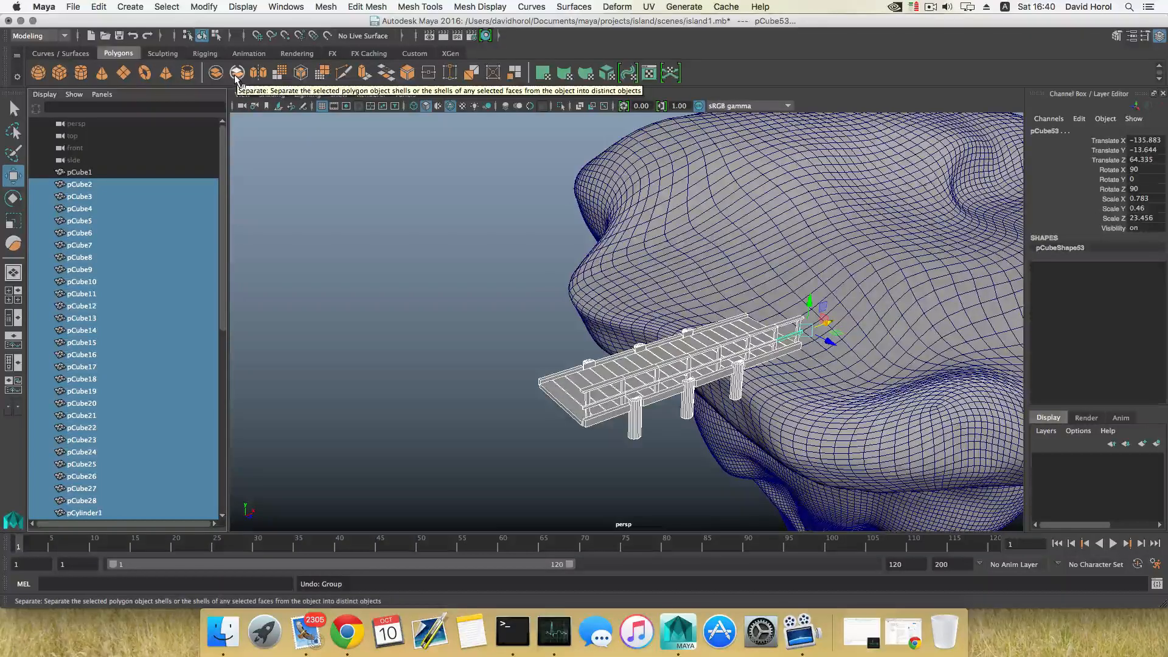
alt+drag(525, 352, 759, 368)
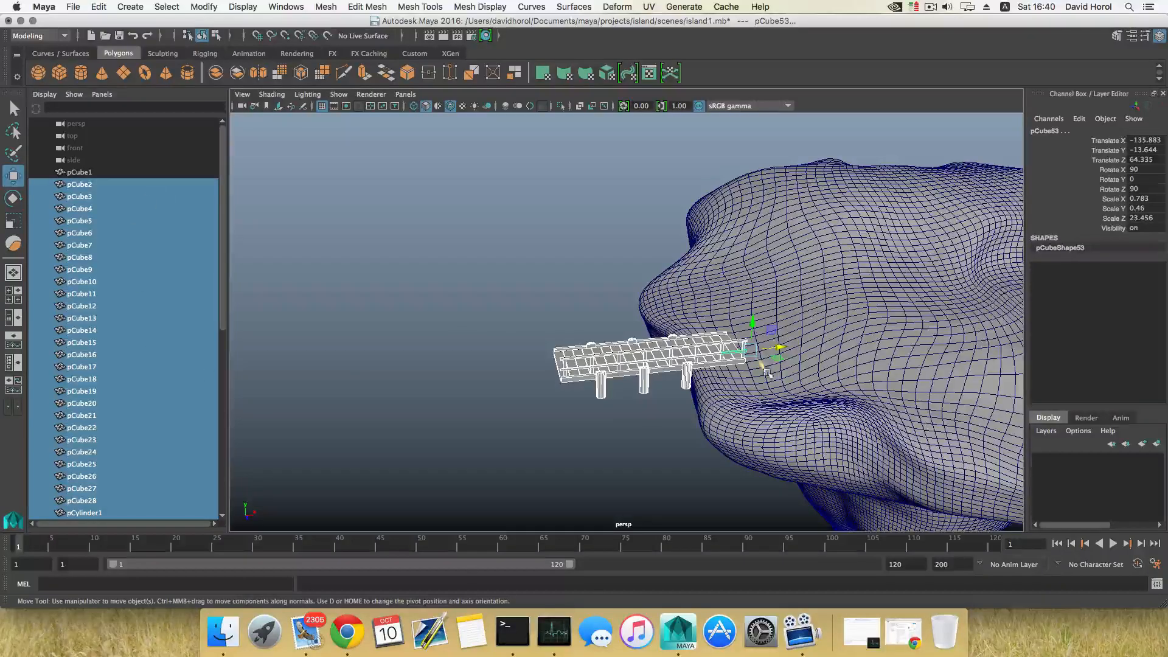
alt+drag(767, 373, 620, 309)
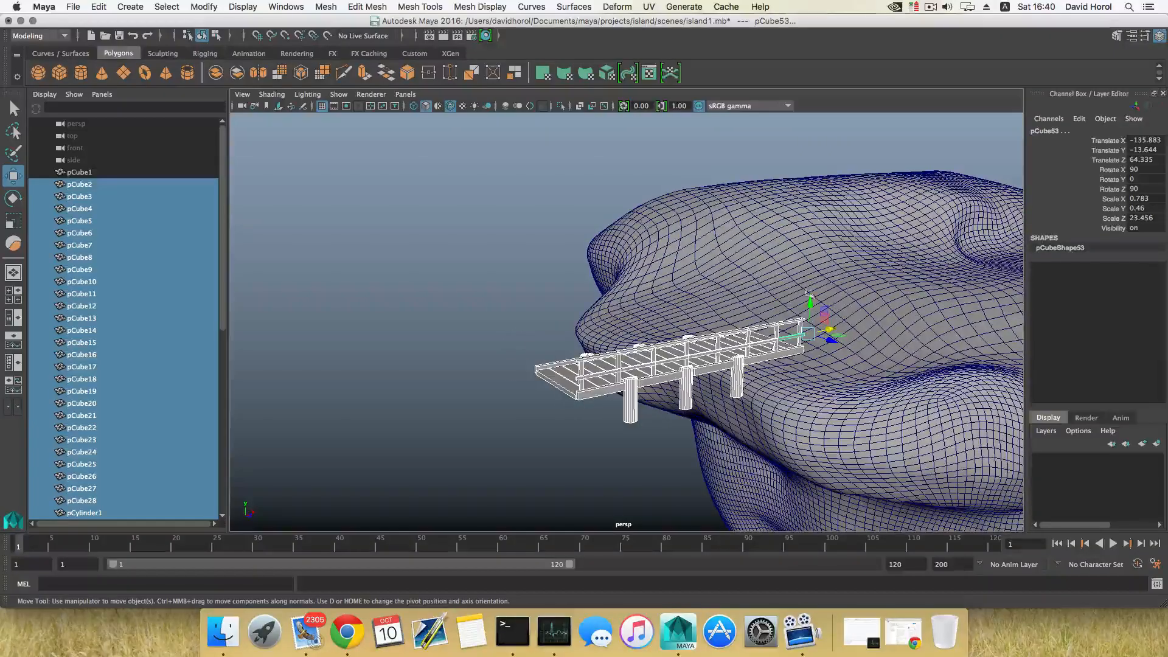
Nudge the walkway pieces outward and down to about X -148.9 and Y -17.4, checking the fit against the island from several angles
alt+drag(602, 418, 467, 314)
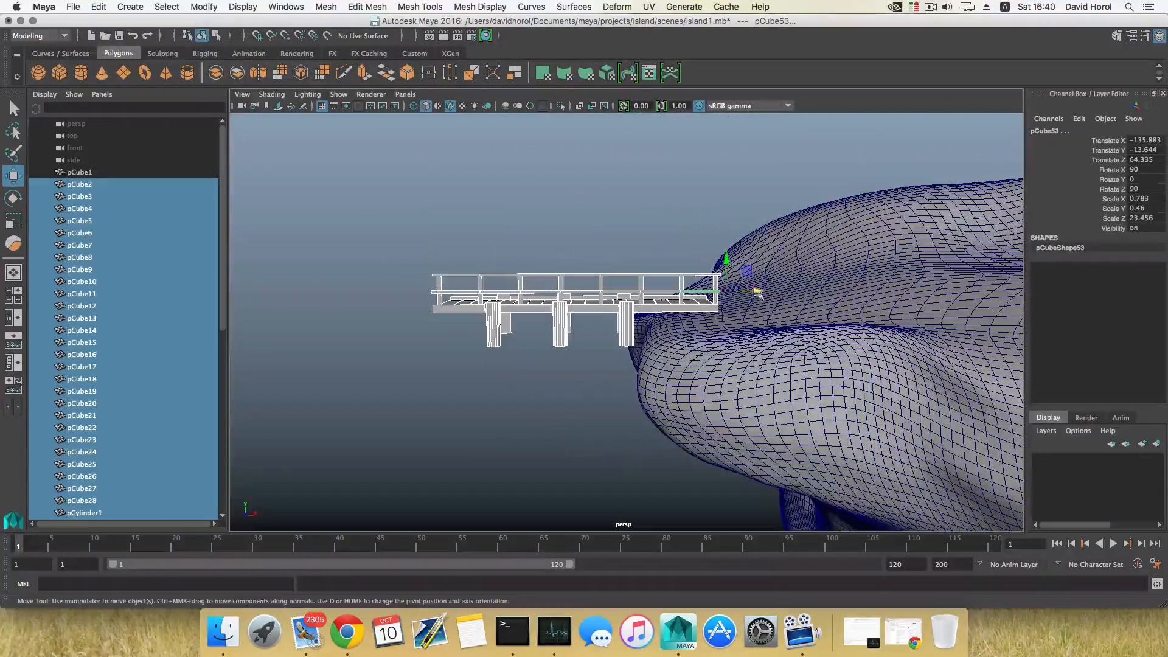
drag(756, 293, 748, 293)
drag(708, 253, 687, 336)
scroll(694, 331, up, 4)
drag(742, 282, 725, 289)
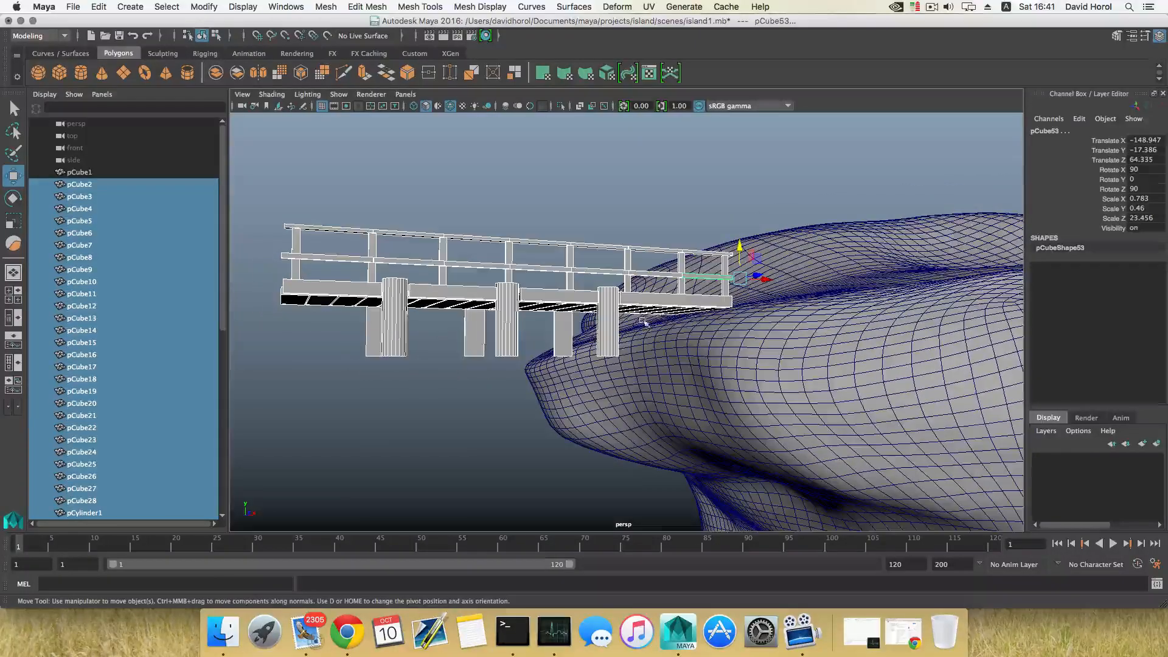
alt+drag(673, 323, 520, 334)
alt+drag(649, 373, 757, 370)
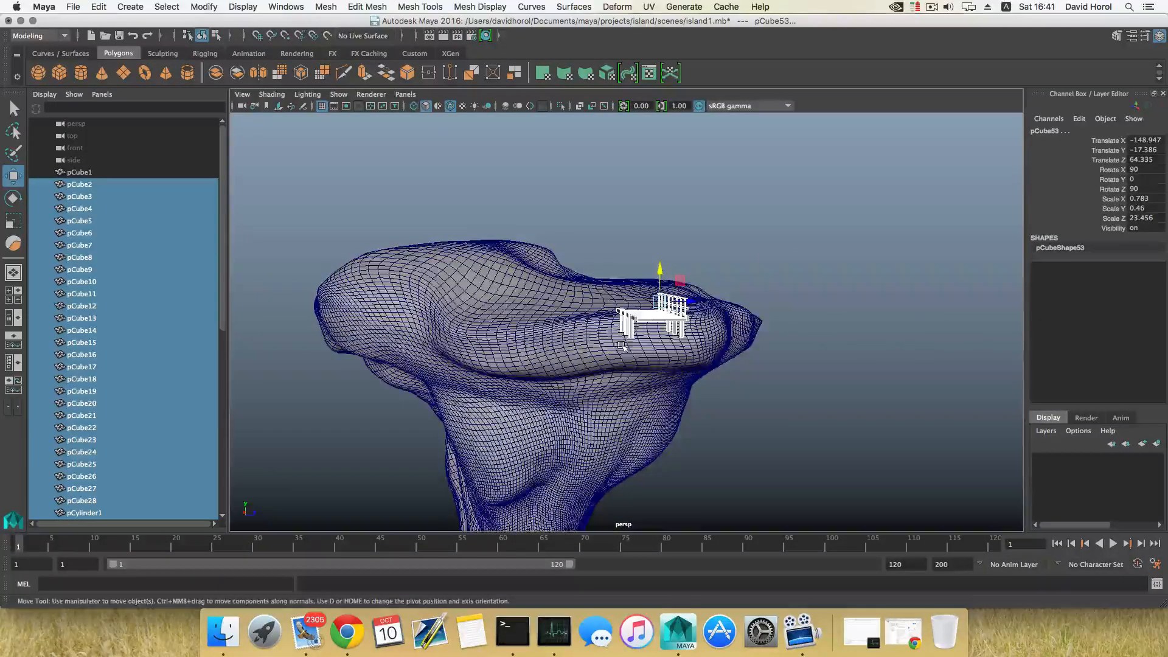
alt+drag(630, 351, 717, 344)
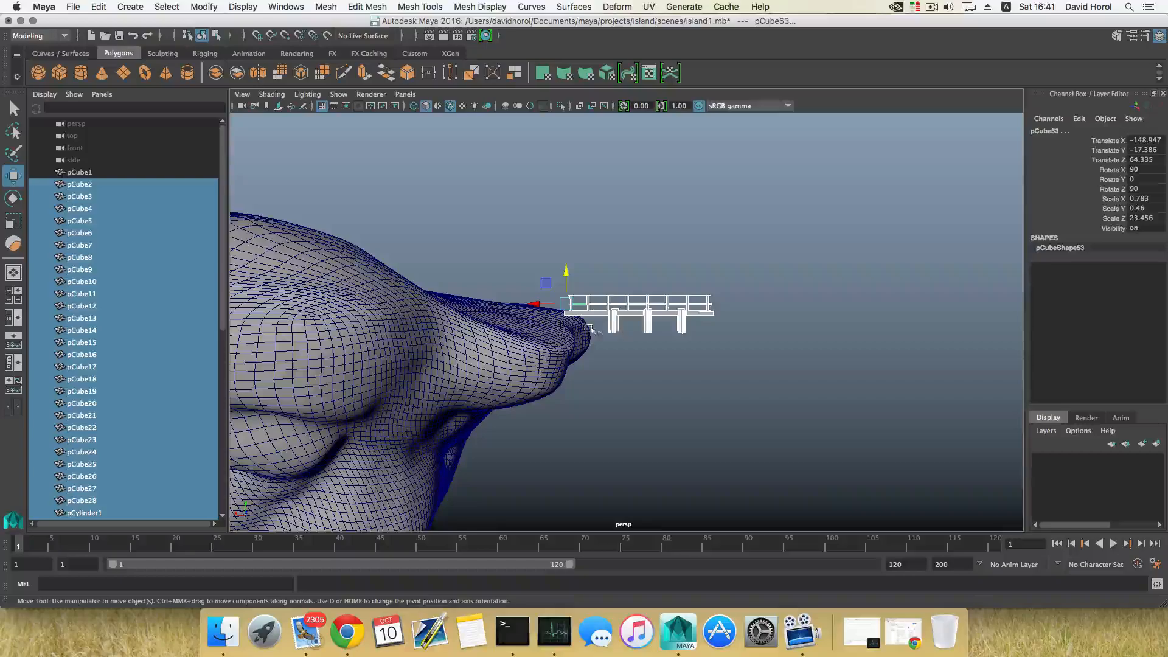
alt+drag(606, 352, 725, 359)
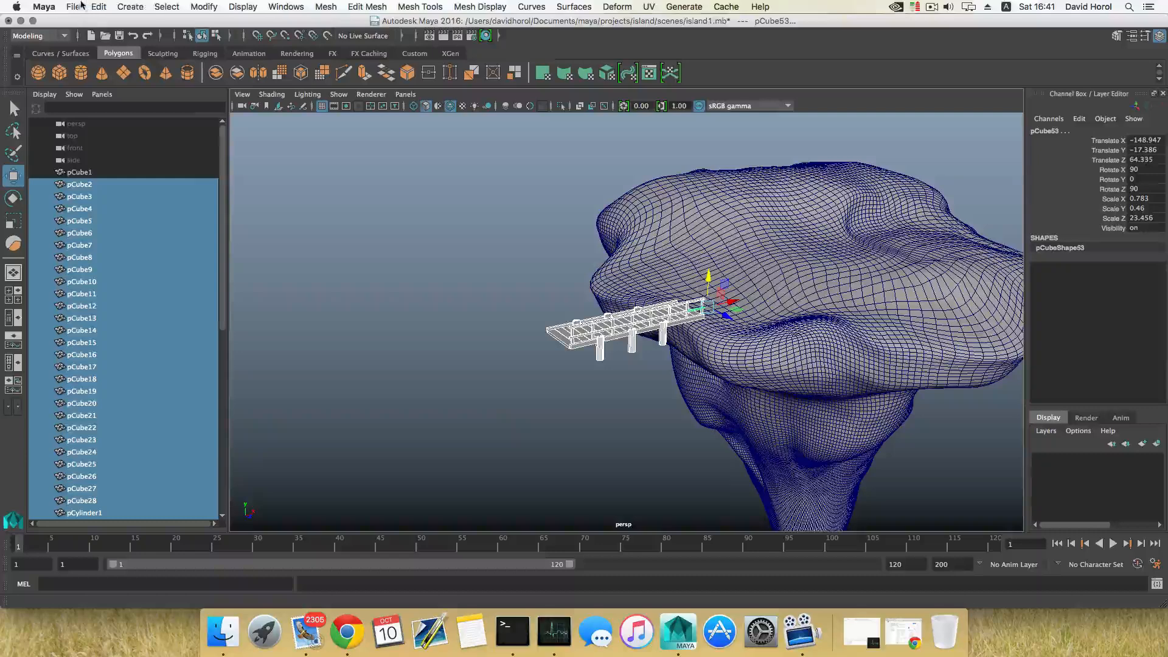
Save the scene under the new name island2.mb and return to the Move tool
click(73, 7)
click(85, 65)
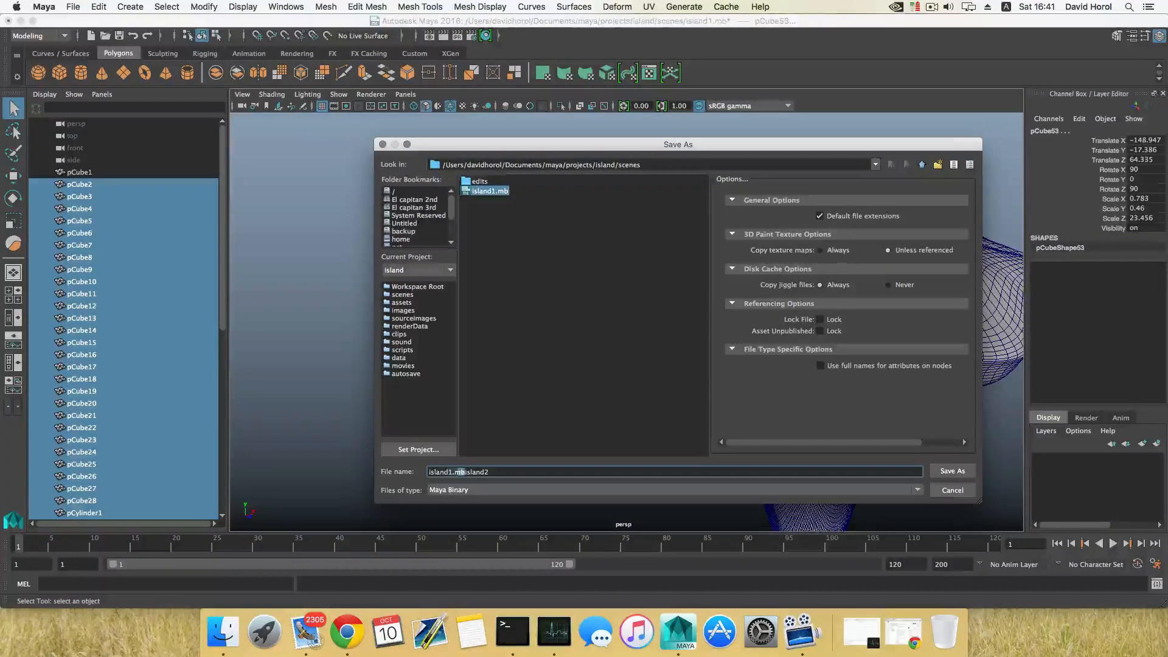
click(940, 470)
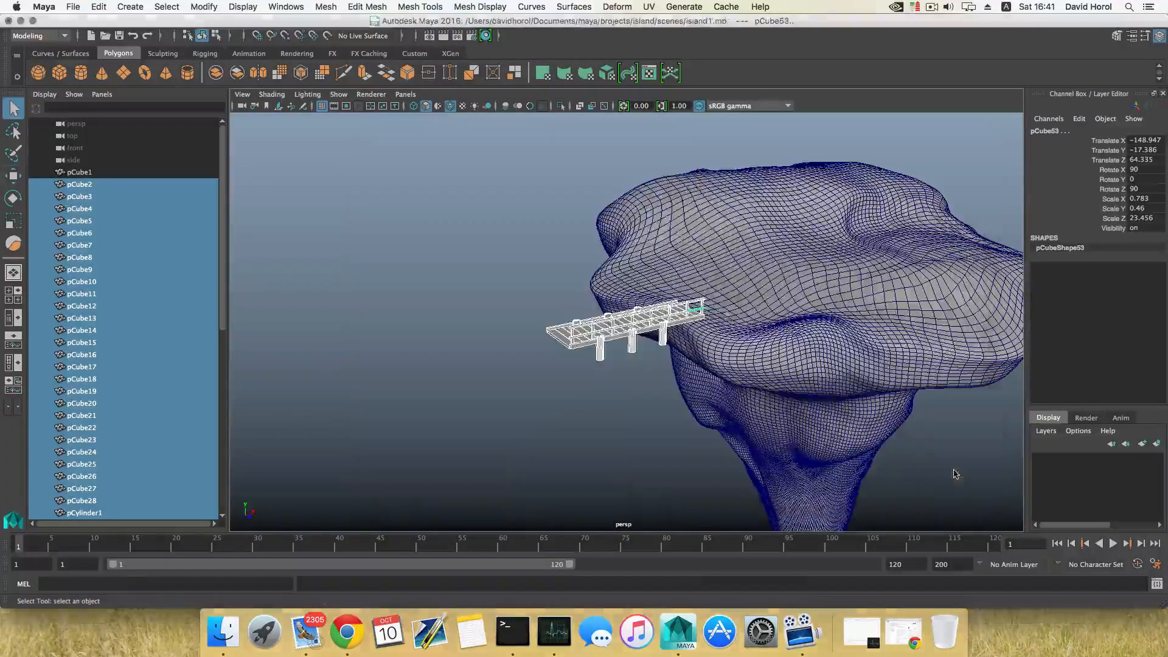
key(w)
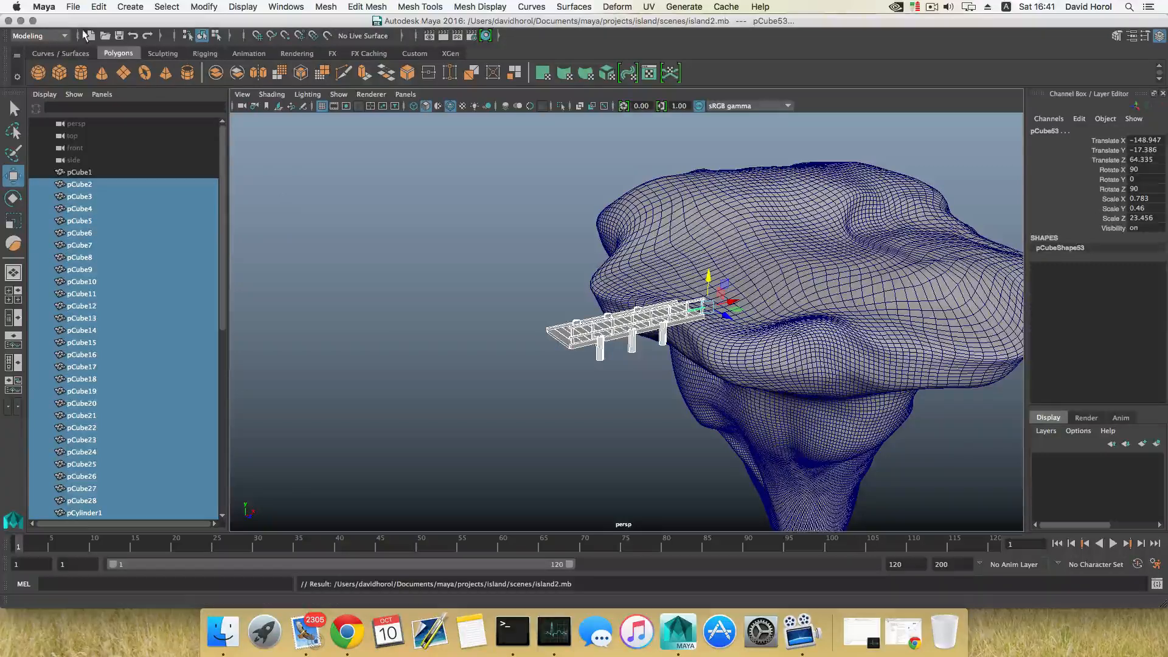